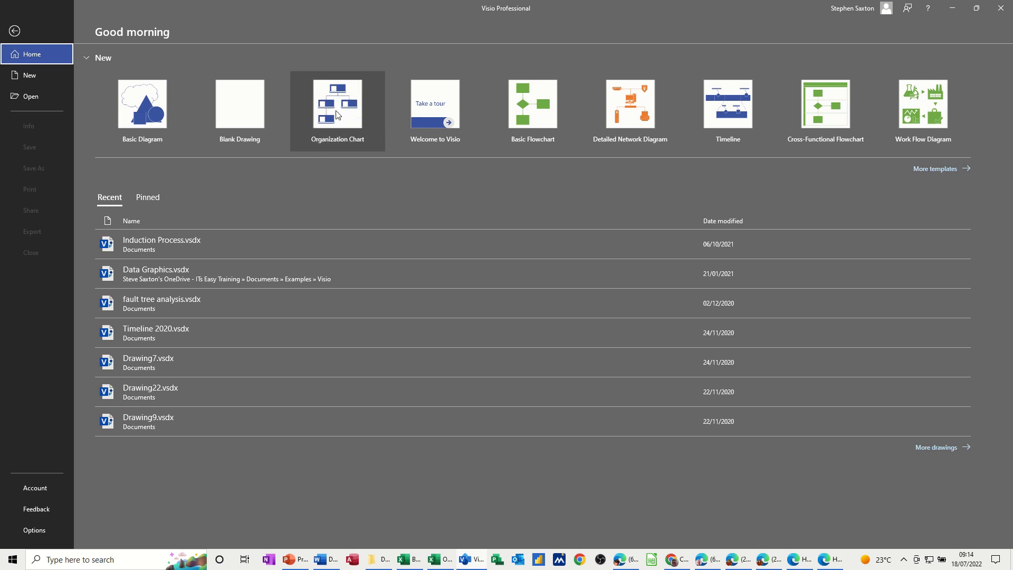
Step: Create a Hierarchical Organization Chart drawing in metric units and delete all the sample content from its page
left_click(340, 120)
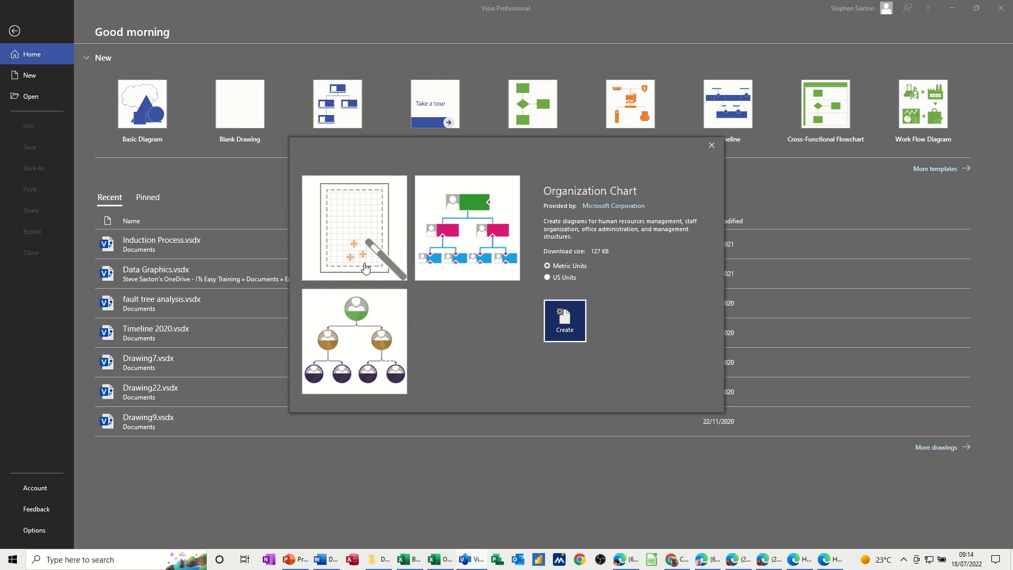
left_click(364, 322)
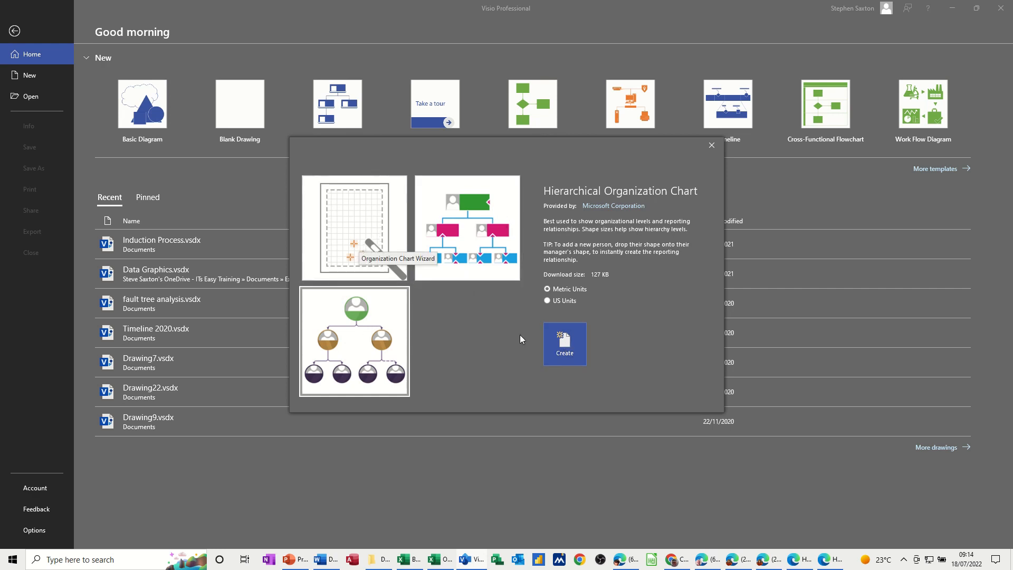
left_click(563, 343)
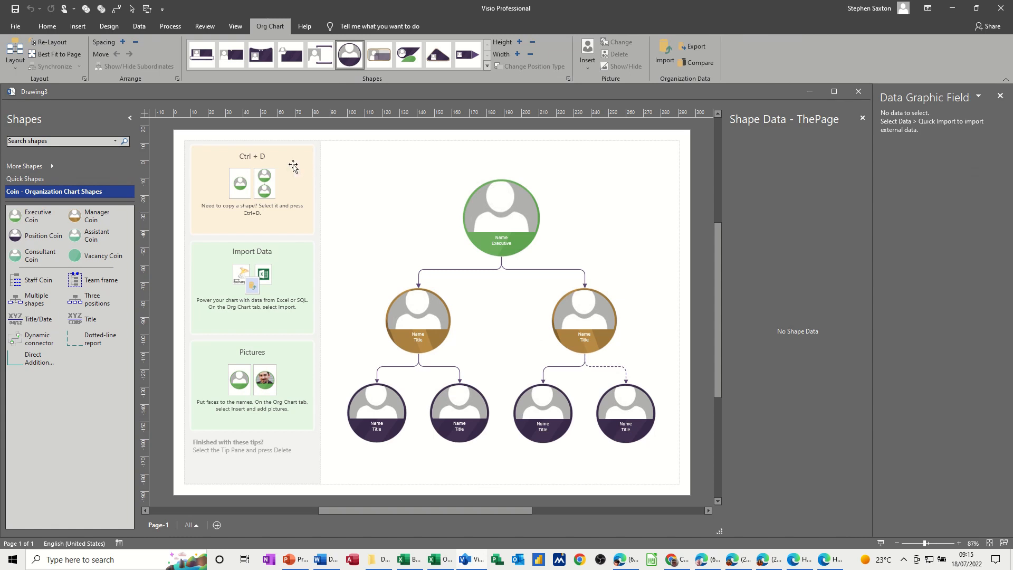
key("ctrl+a")
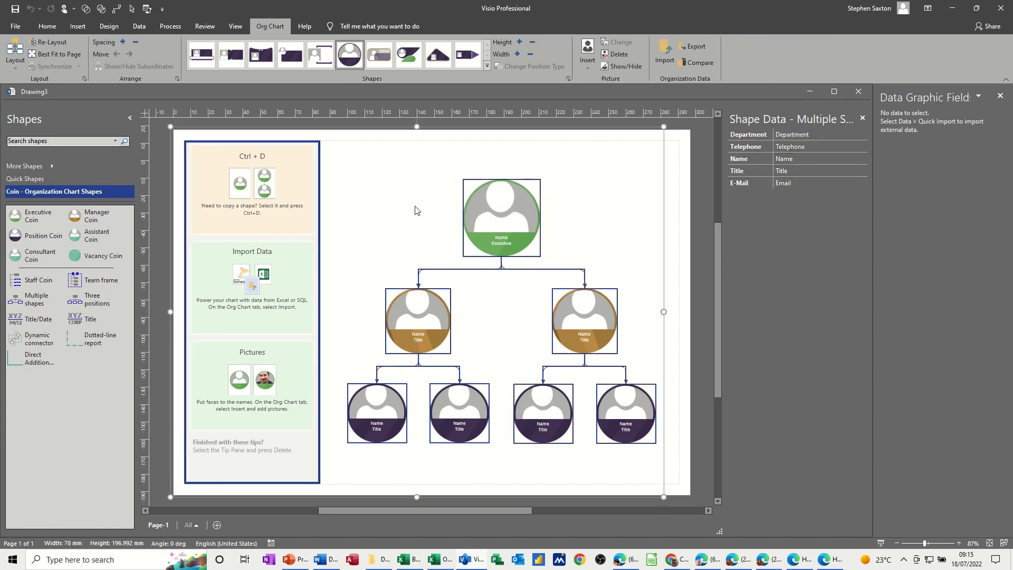
key("Delete")
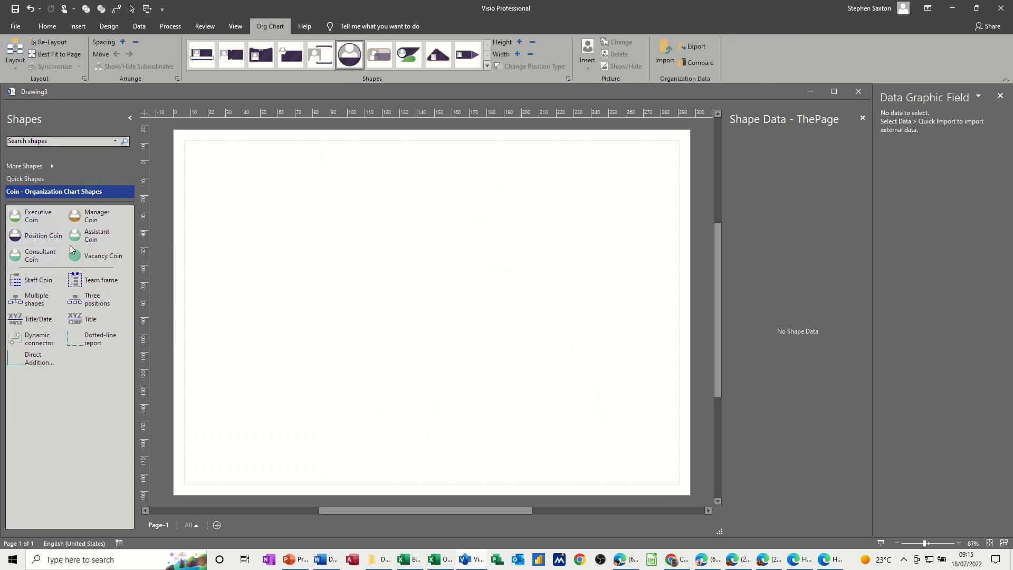
left_click(31, 179)
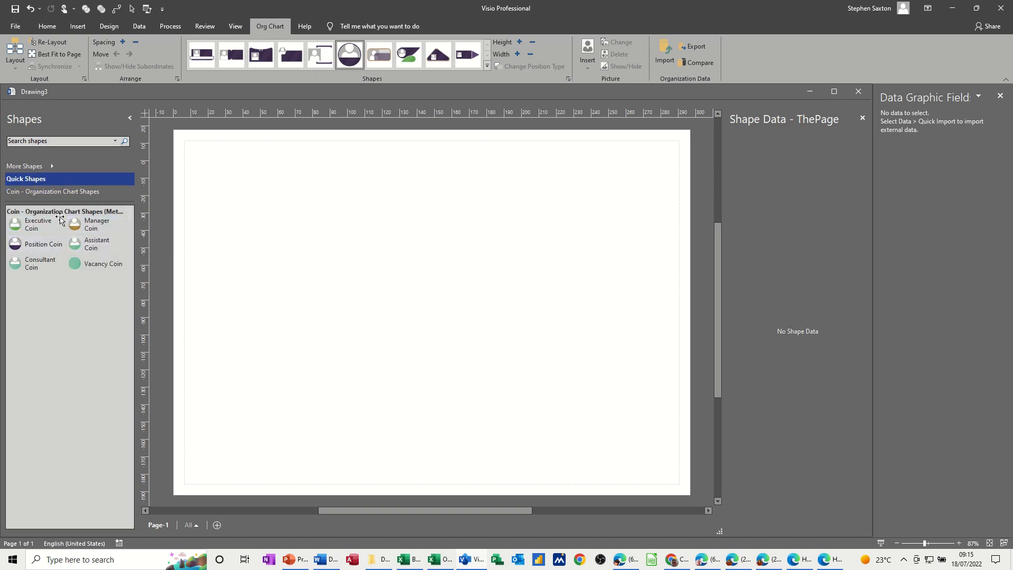
left_click(34, 195)
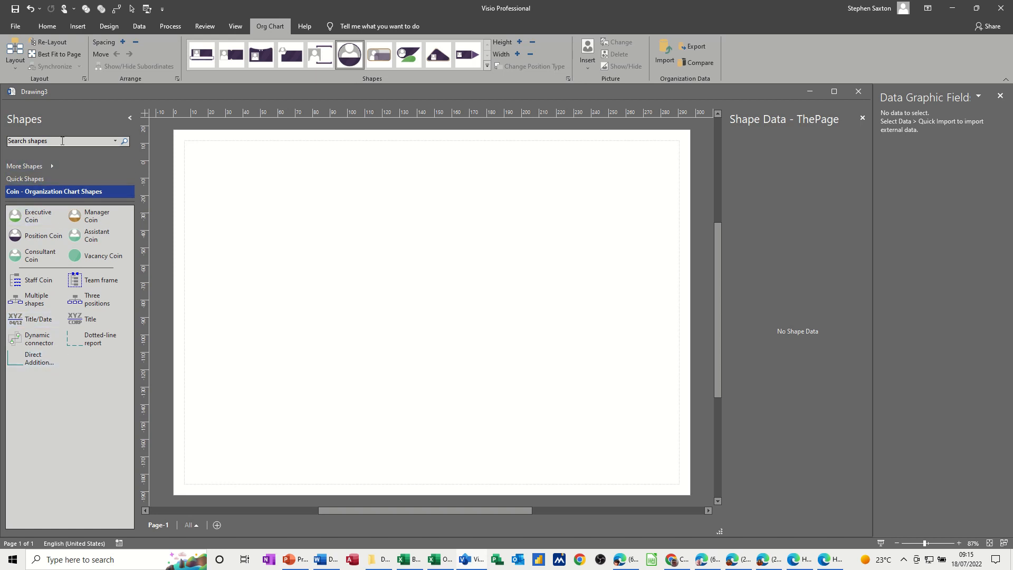
left_click(57, 167)
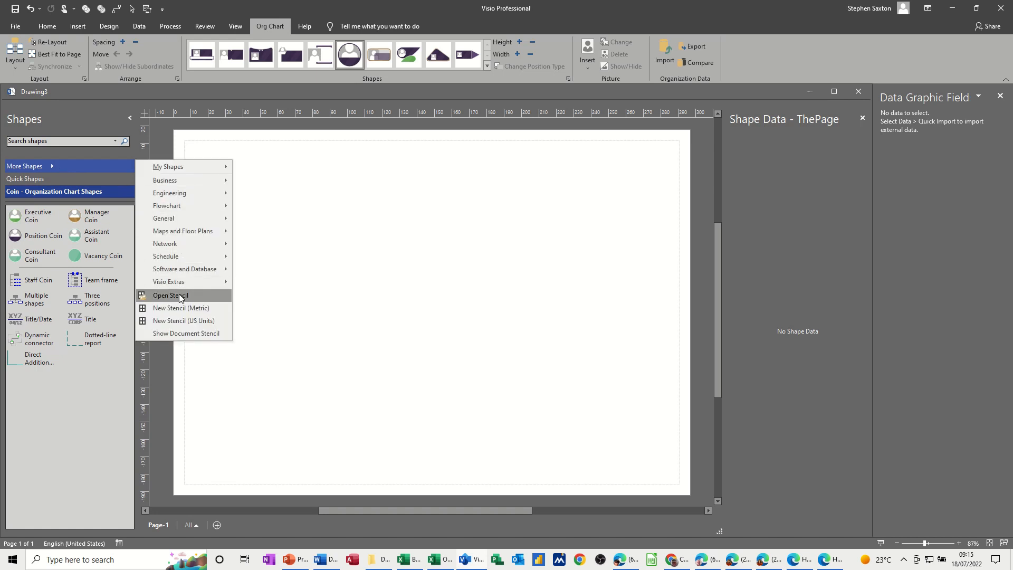
left_click(77, 417)
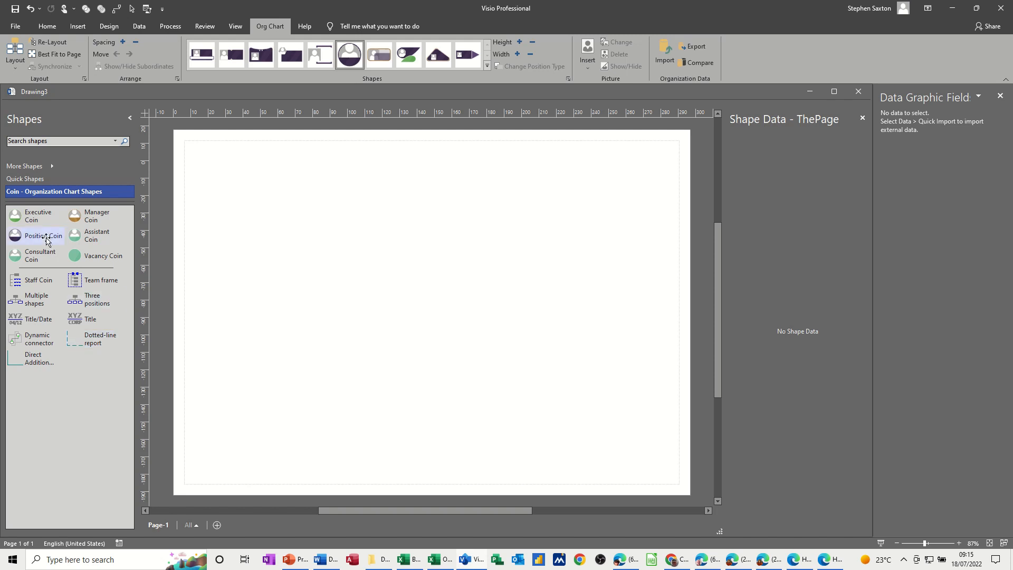
Step: Place an Executive Coin shape near the top centre of the empty page
left_click_drag(26, 216, 413, 198)
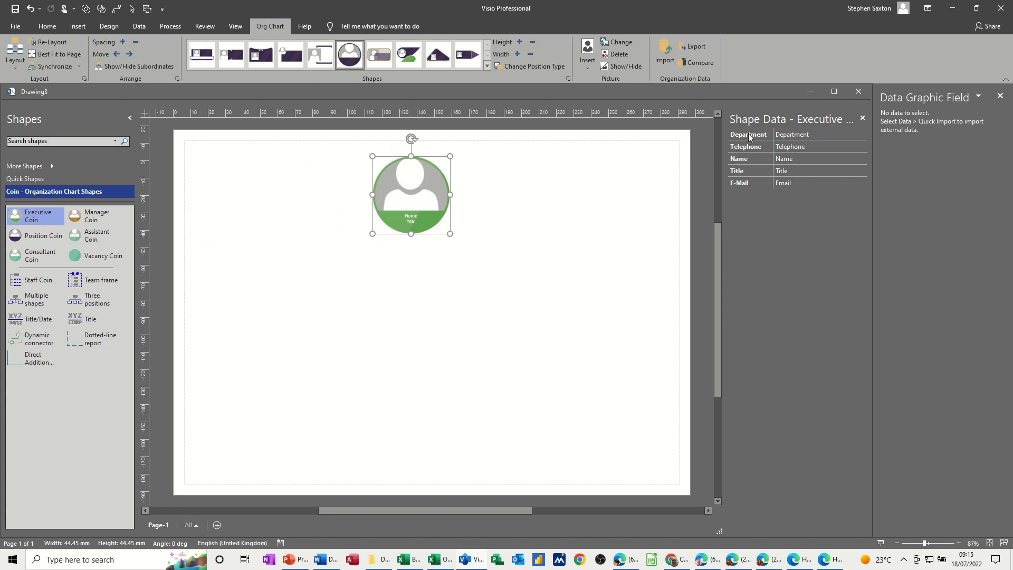
Step: Review the shape data definitions of the executive shape and close them without making changes
right_click(430, 194)
mouse_move(464, 353)
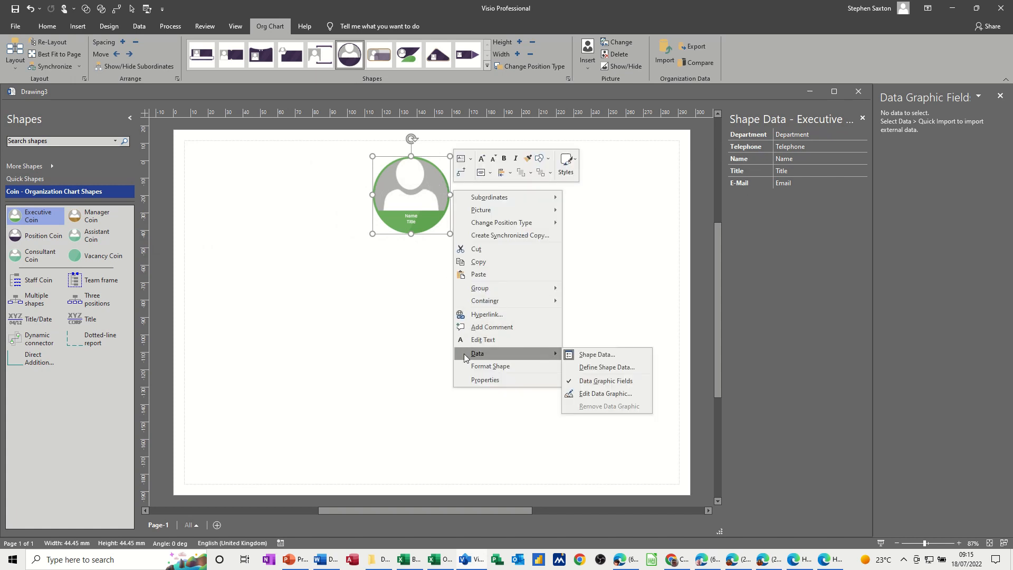
left_click(595, 368)
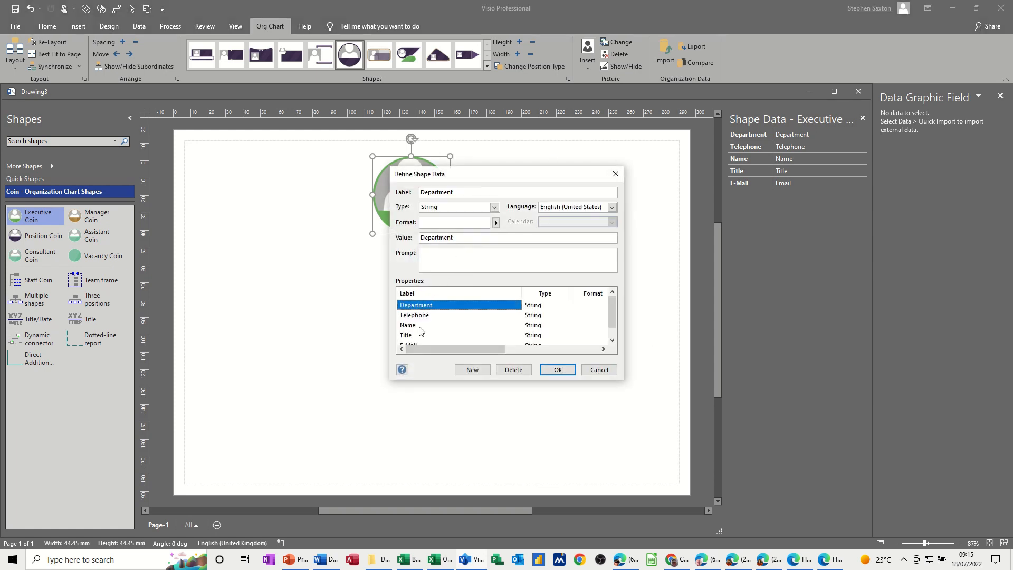
scroll(420, 335, "down", 1)
scroll(419, 338, "up", 1)
left_click(599, 369)
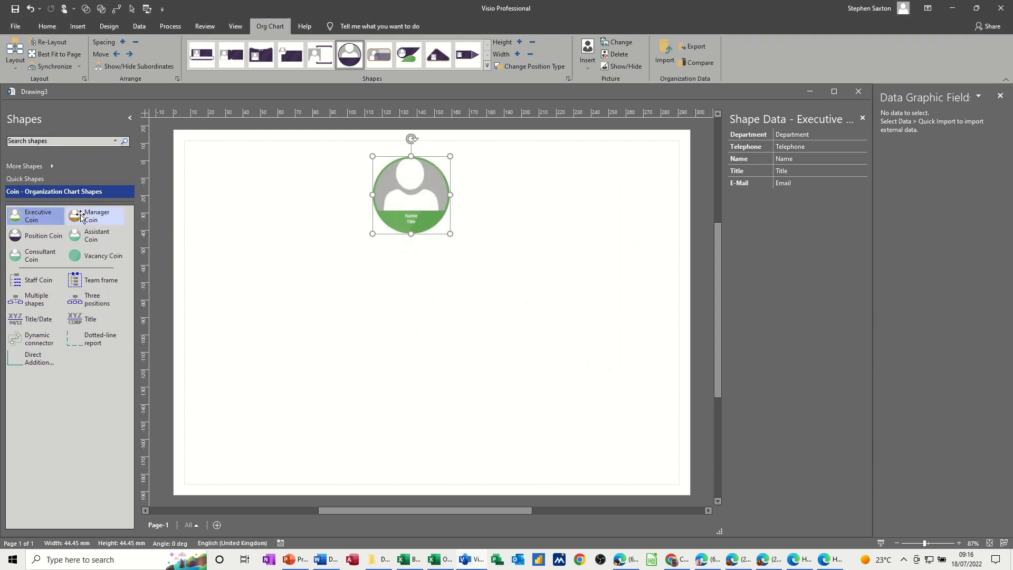
Step: Add three Manager Coin shapes as subordinates of the executive shape
left_click_drag(83, 215, 409, 207)
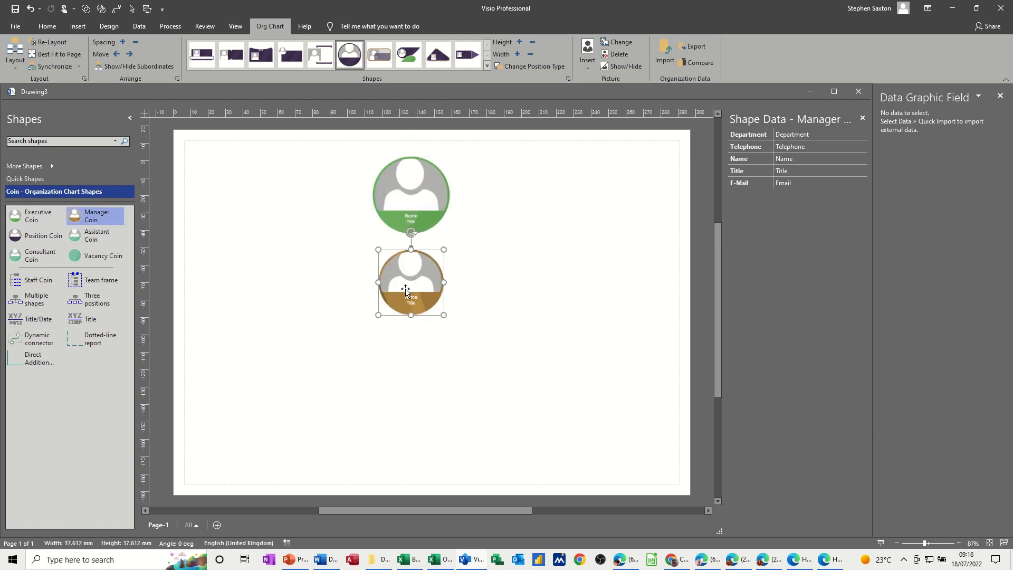
left_click_drag(105, 219, 402, 201)
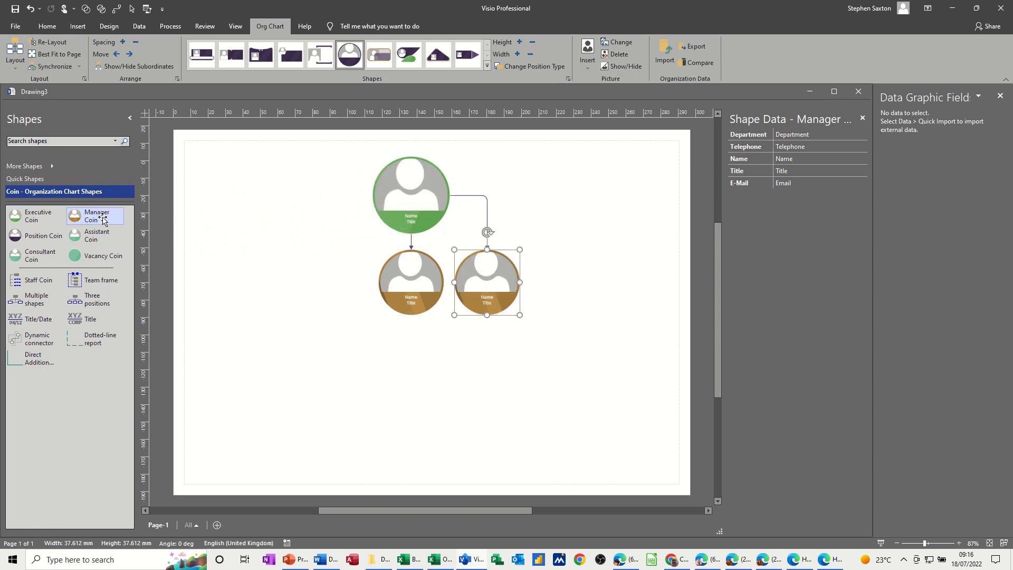
left_click_drag(102, 220, 401, 203)
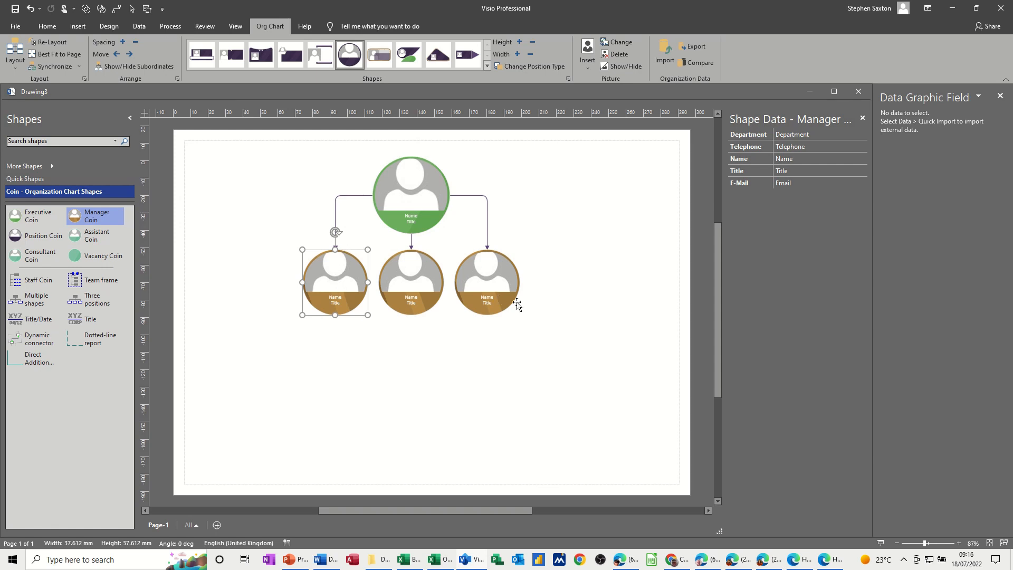
left_click(577, 255)
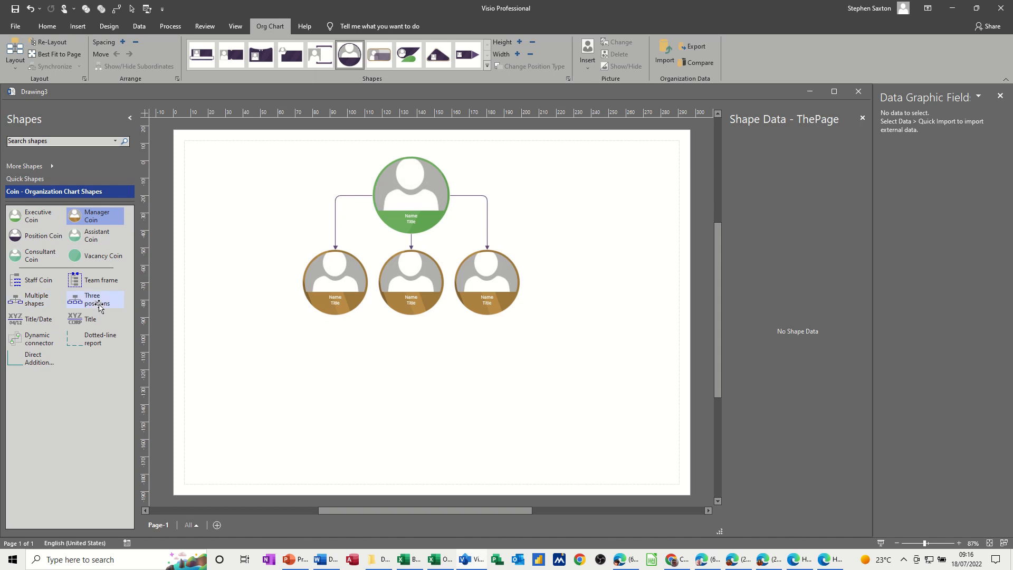
Step: Add a Three positions set under the left manager and four Position shapes under the middle manager using Multiple shapes
left_click_drag(98, 300, 334, 285)
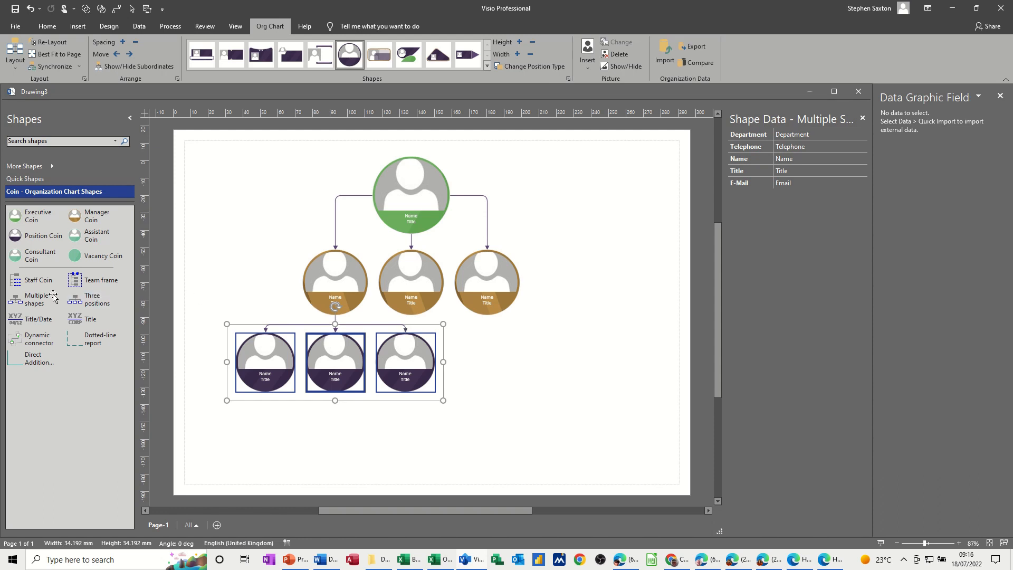
left_click_drag(52, 297, 413, 288)
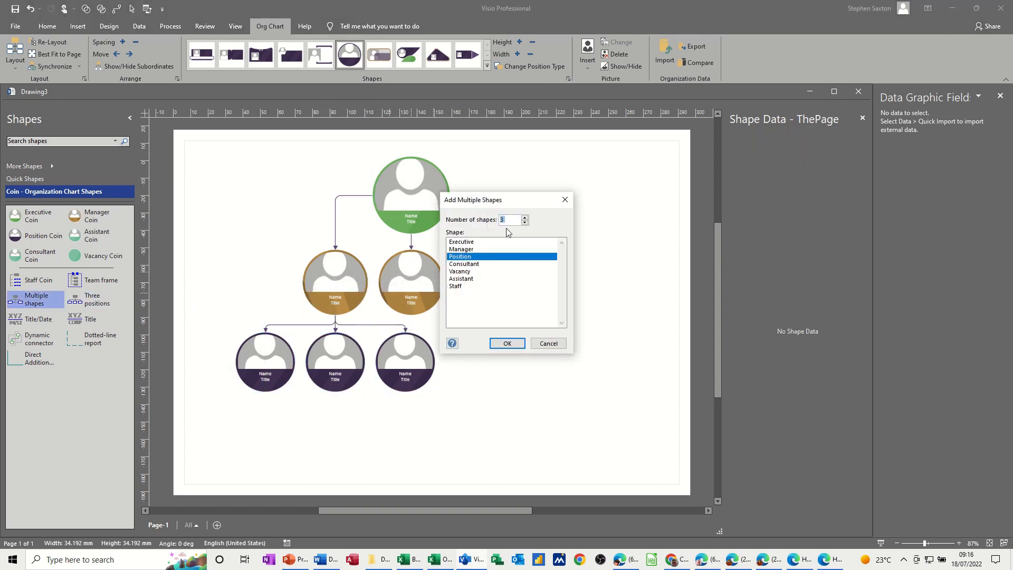
left_click(525, 217)
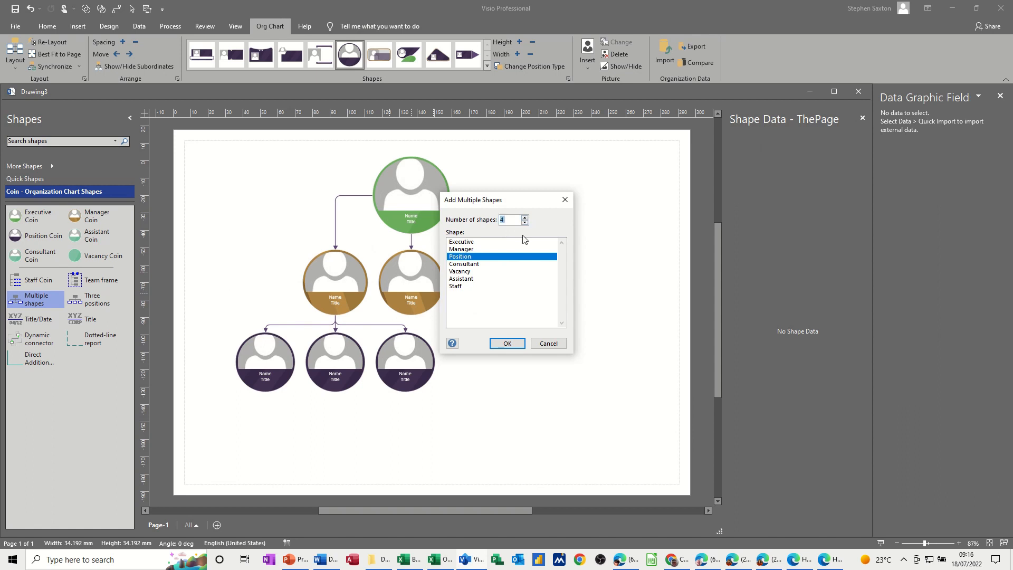
left_click(507, 343)
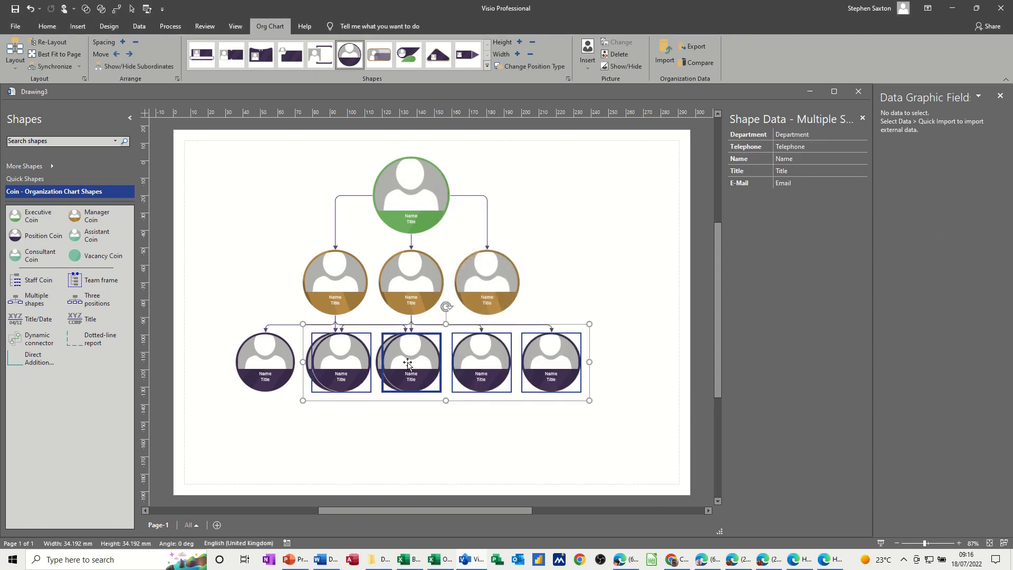
Step: Arrange the left manager's subordinates in the first vertical layout, stacked to the left of the connector line
left_click(329, 294)
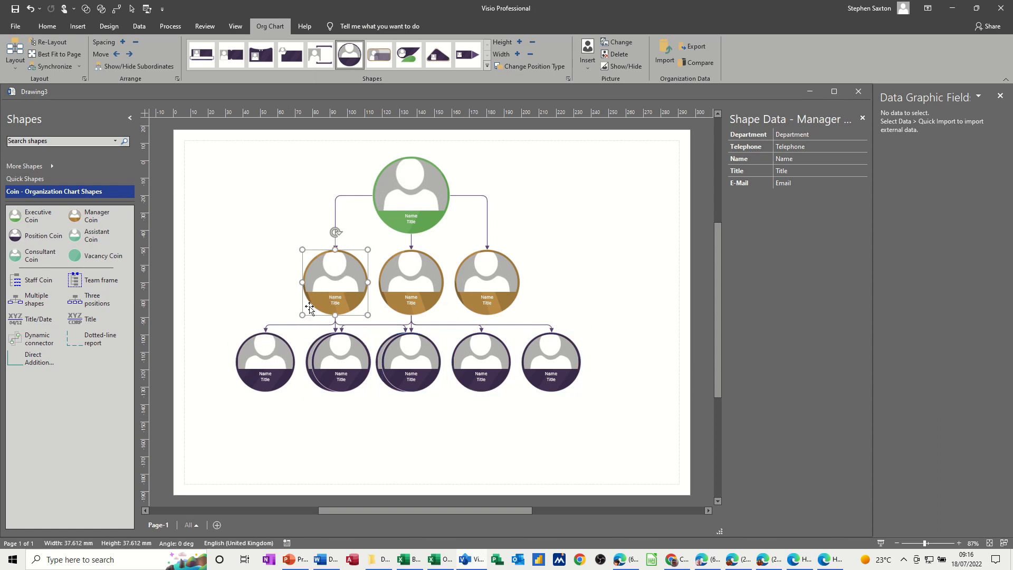
left_click(16, 67)
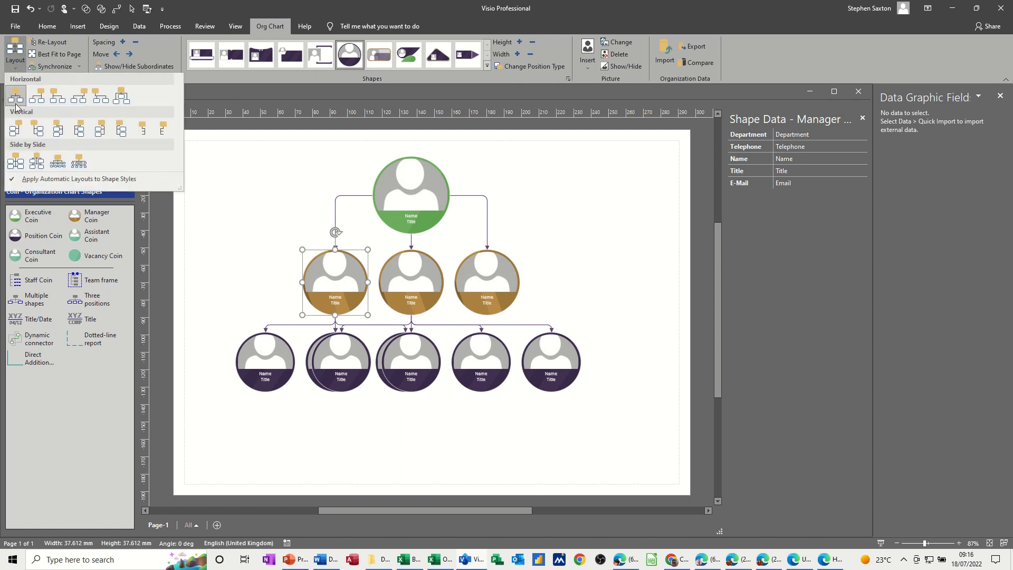
left_click(16, 128)
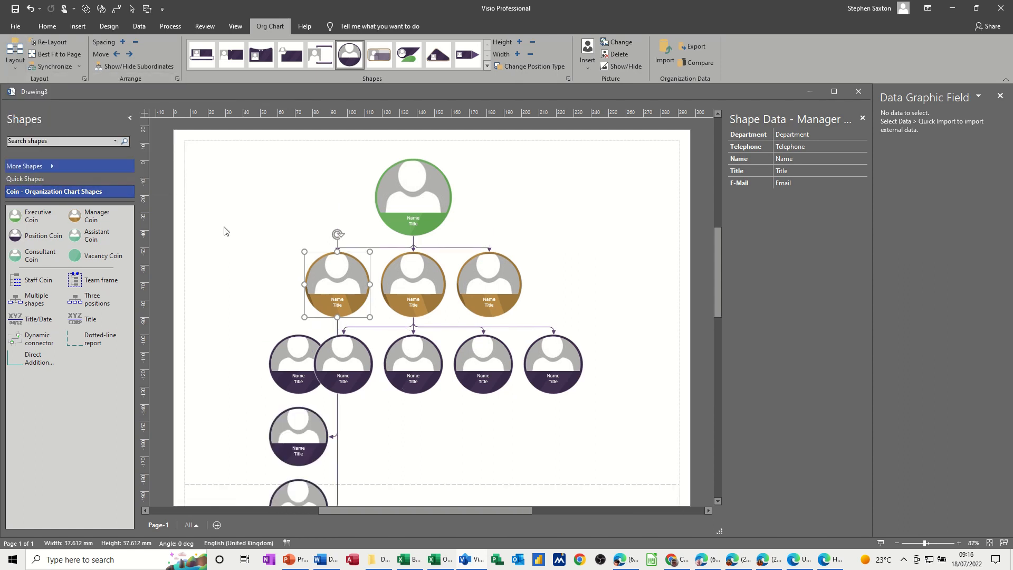
Step: Apply the same left-hand vertical layout to the middle manager's four subordinates
left_click(404, 280)
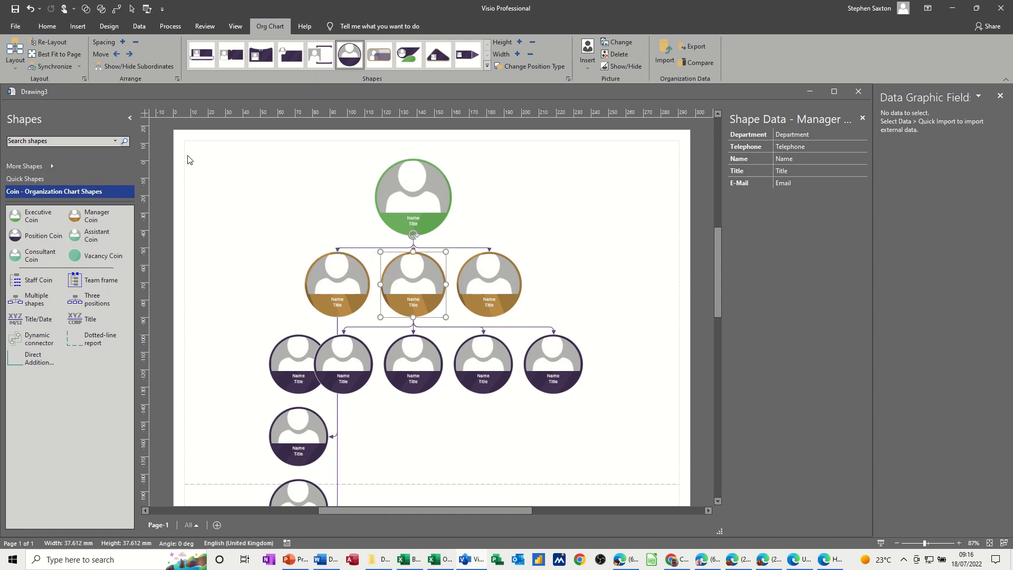
left_click(13, 72)
left_click(13, 126)
scroll(574, 276, "down", 3)
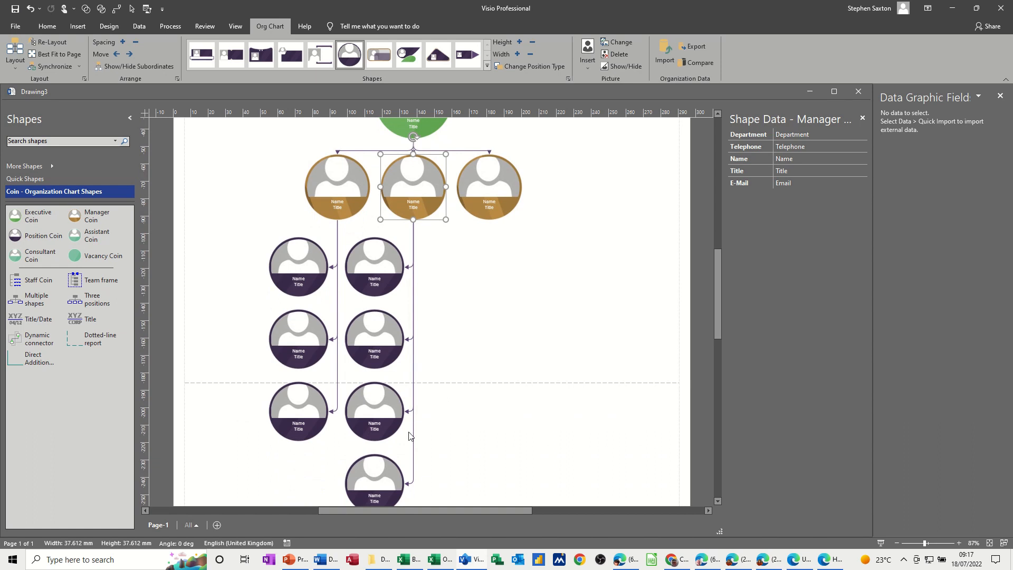
scroll(517, 315, "up", 2)
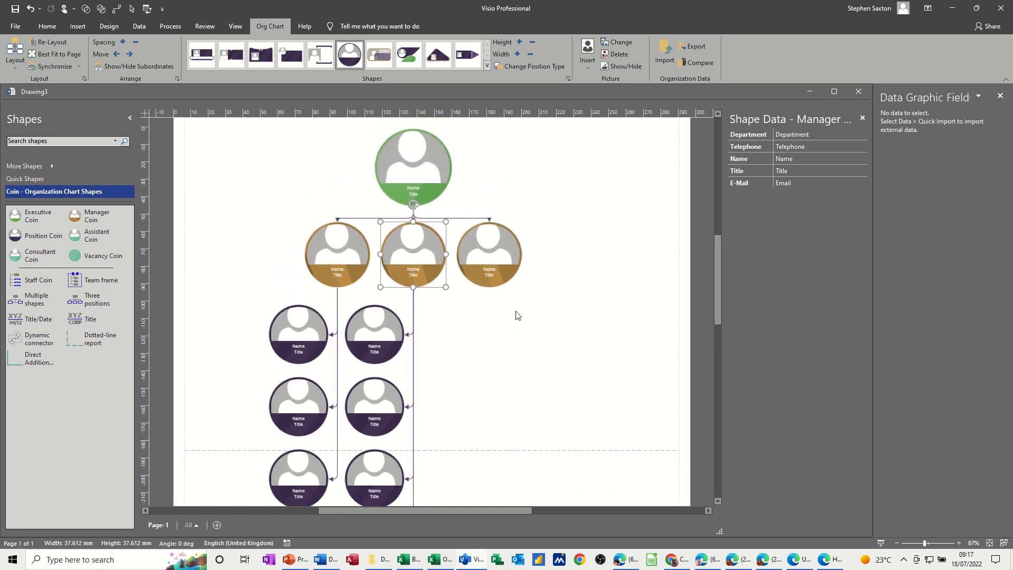
Step: Add three Position shapes under the right manager with Multiple shapes and stack them vertically to the left of their connector line
left_click_drag(30, 299, 490, 264)
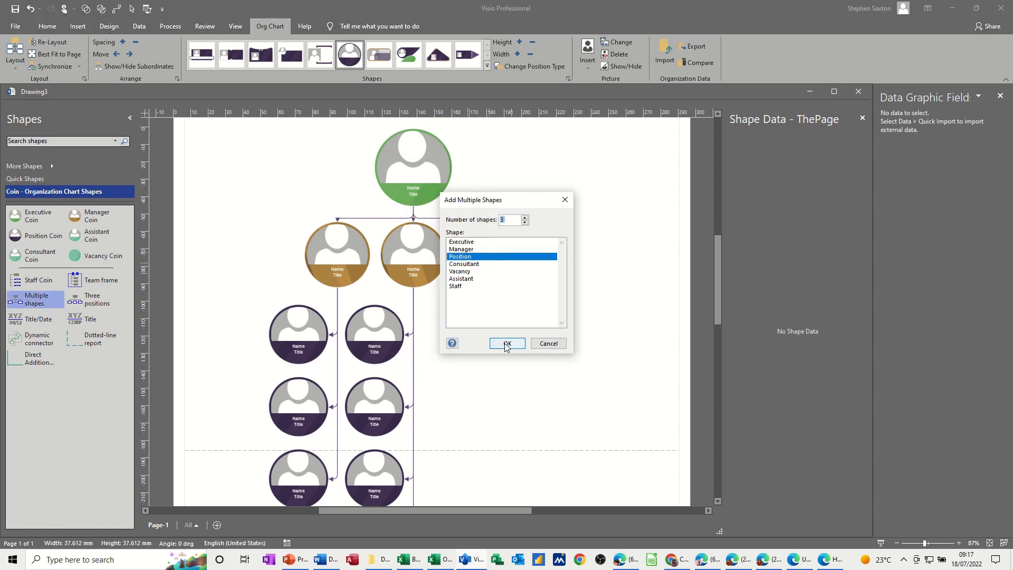
left_click(506, 342)
left_click(493, 263)
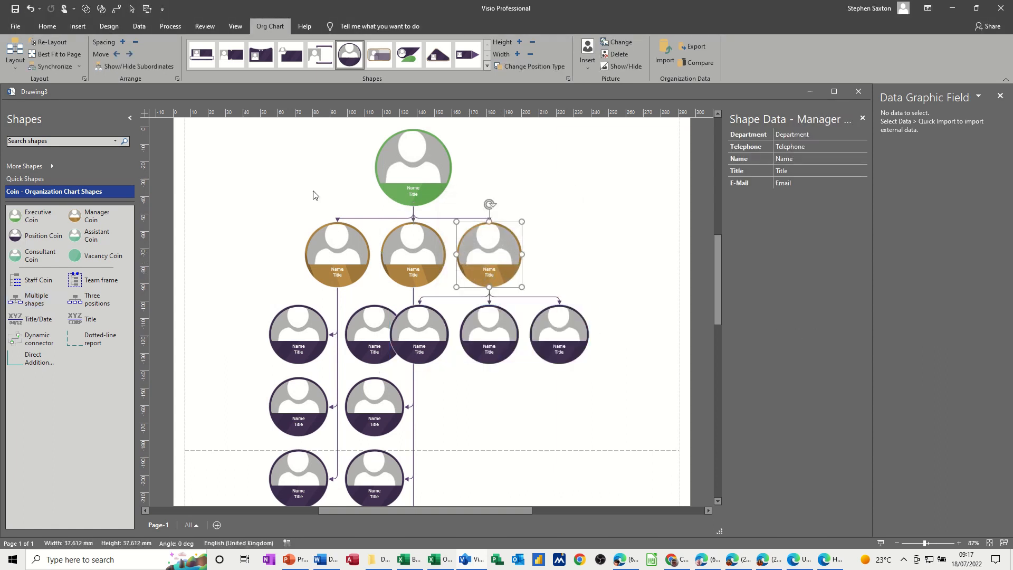
left_click(15, 58)
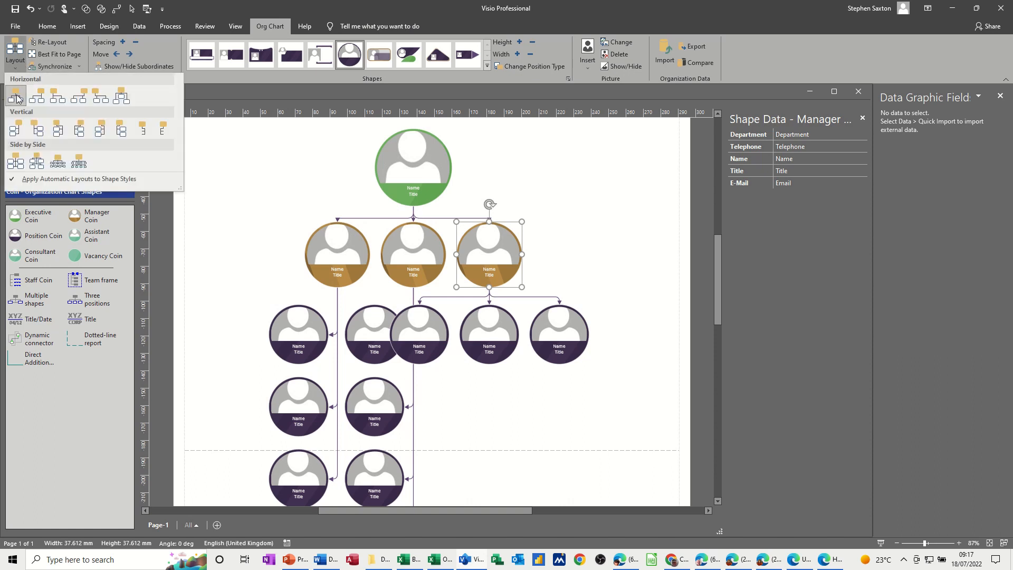
left_click(15, 128)
scroll(564, 248, "down", 3)
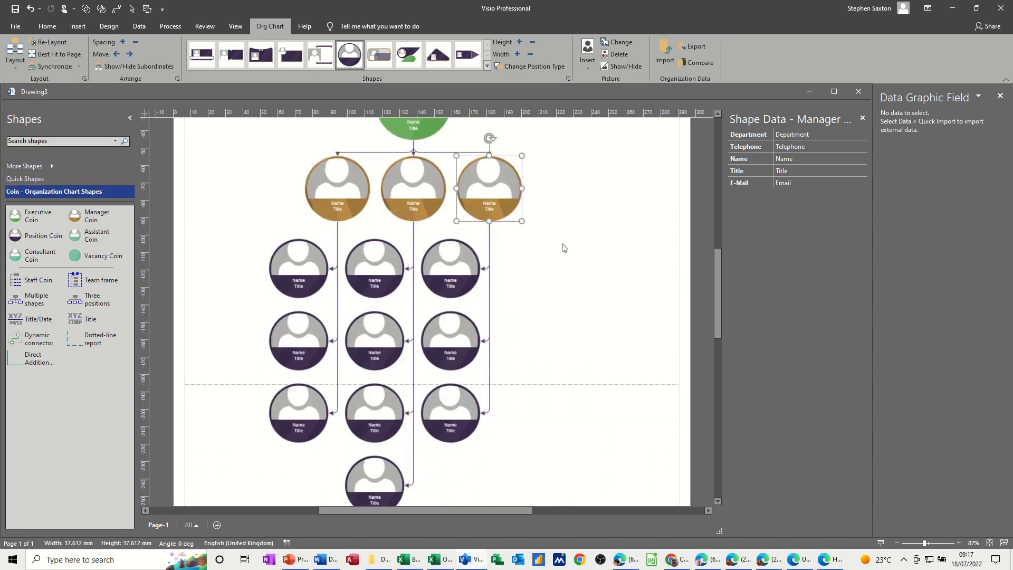
scroll(563, 248, "up", 5)
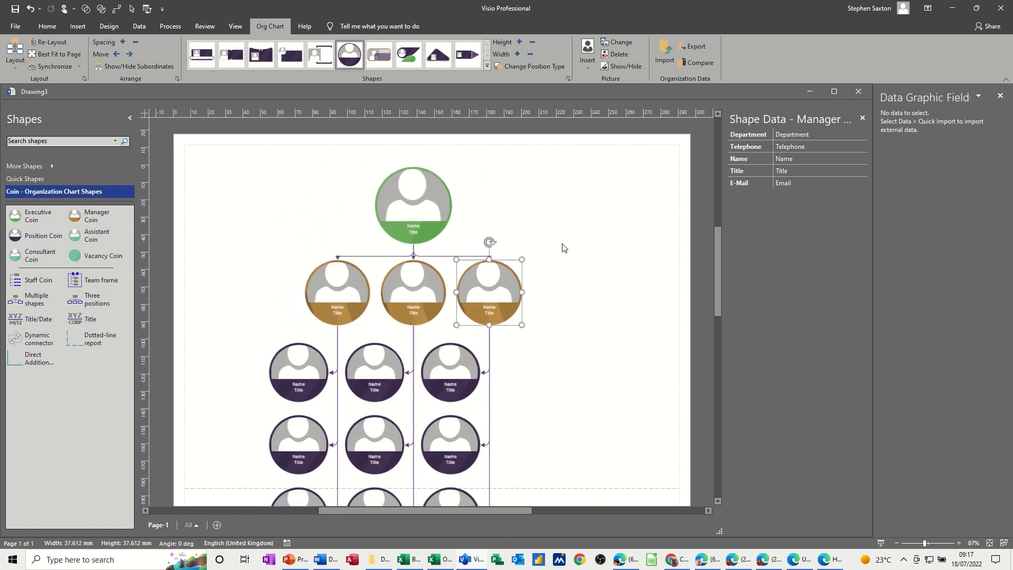
left_click(503, 233)
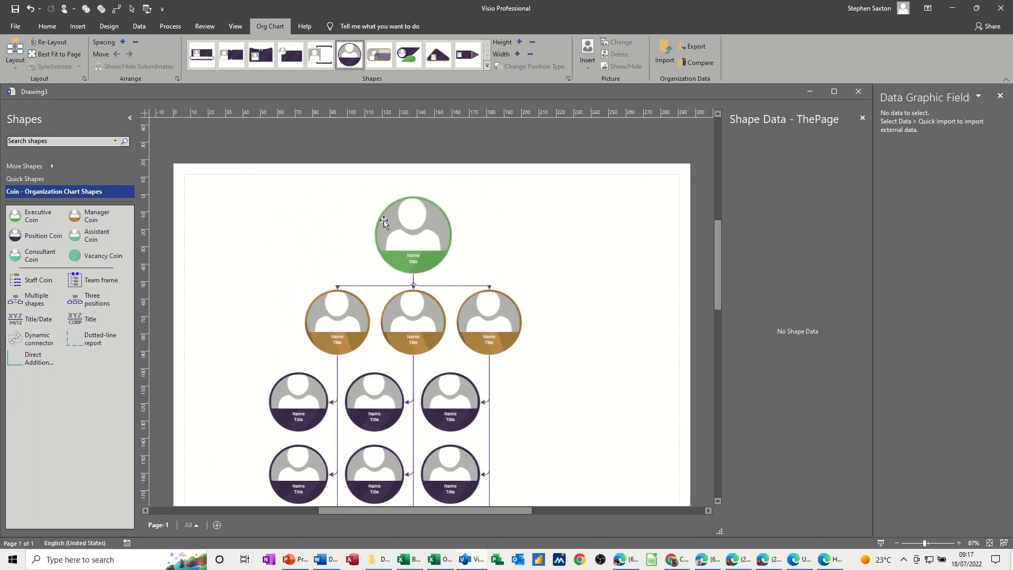
Step: Replace the executive's placeholder picture with the portrait photo from the 2016 folder
left_click(414, 229)
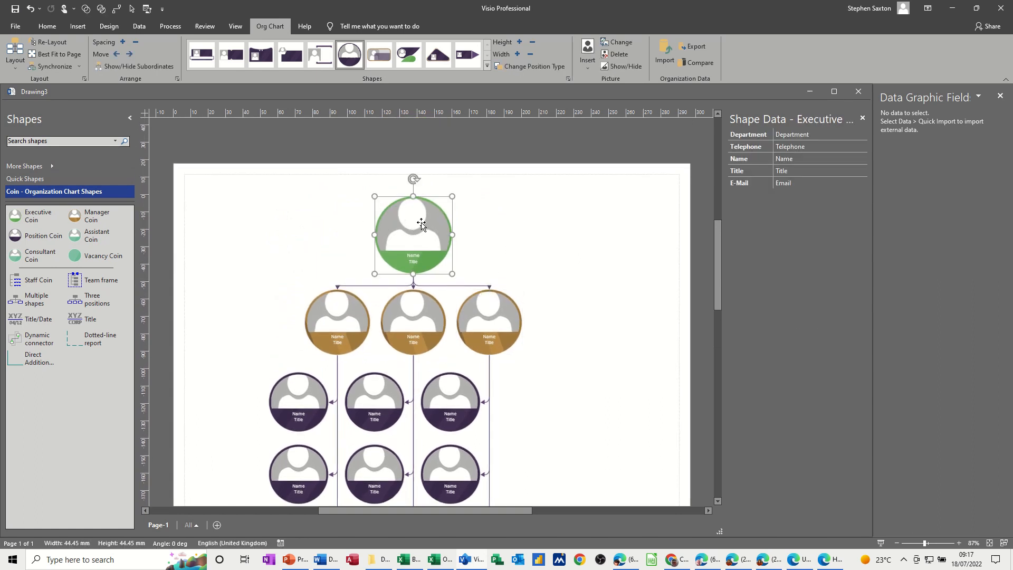
right_click(412, 221)
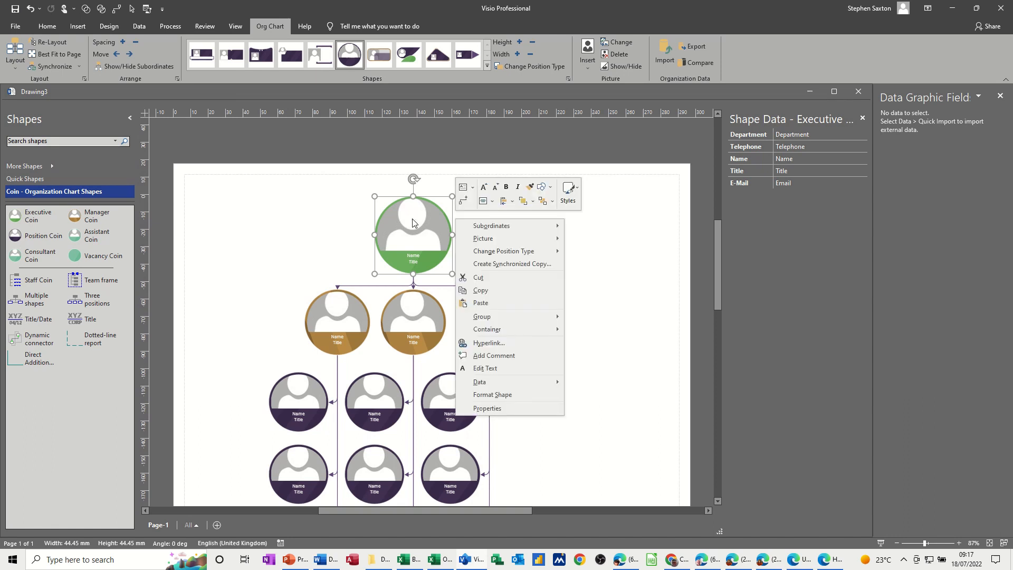
mouse_move(480, 241)
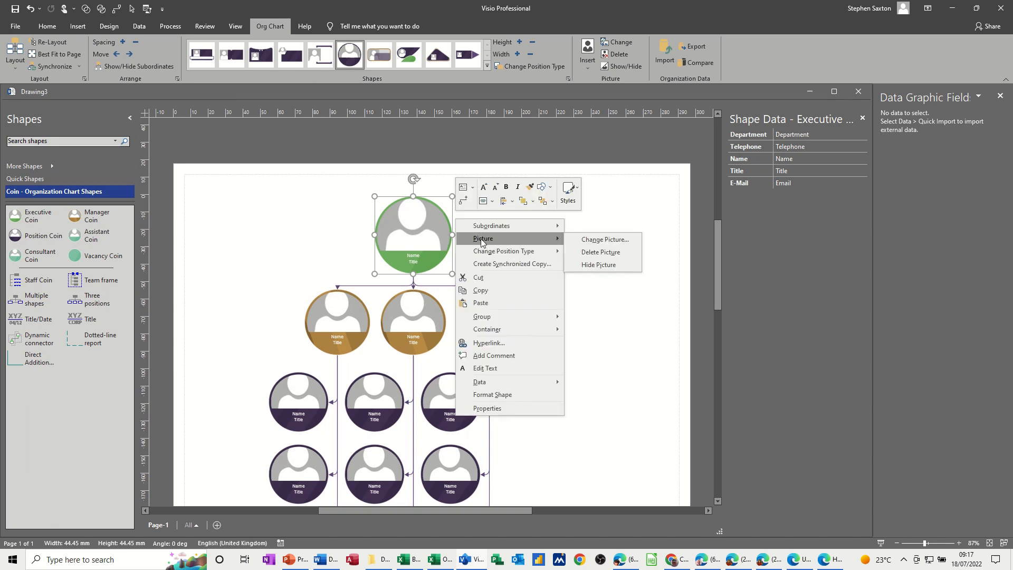
left_click(596, 240)
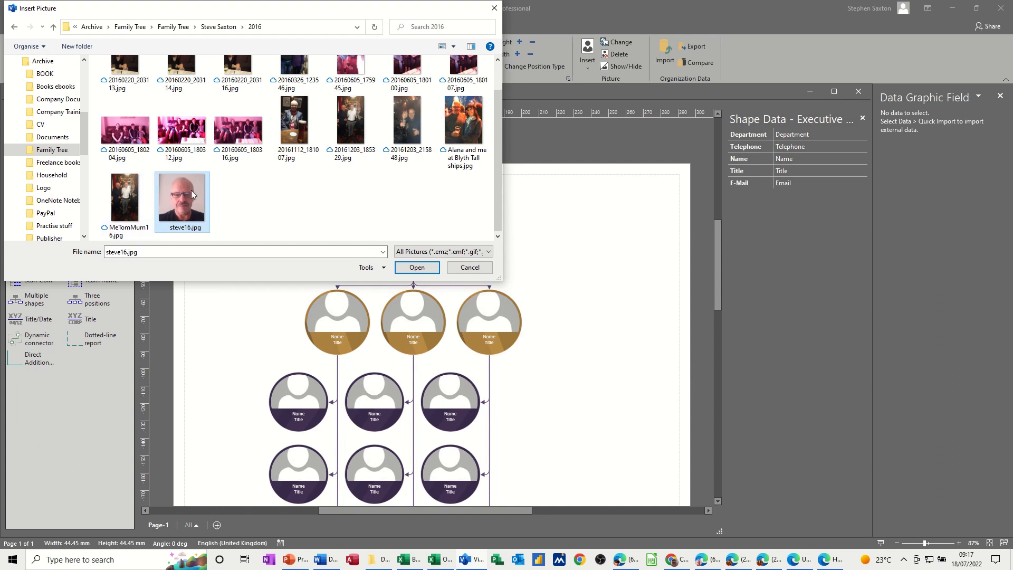
left_click(407, 268)
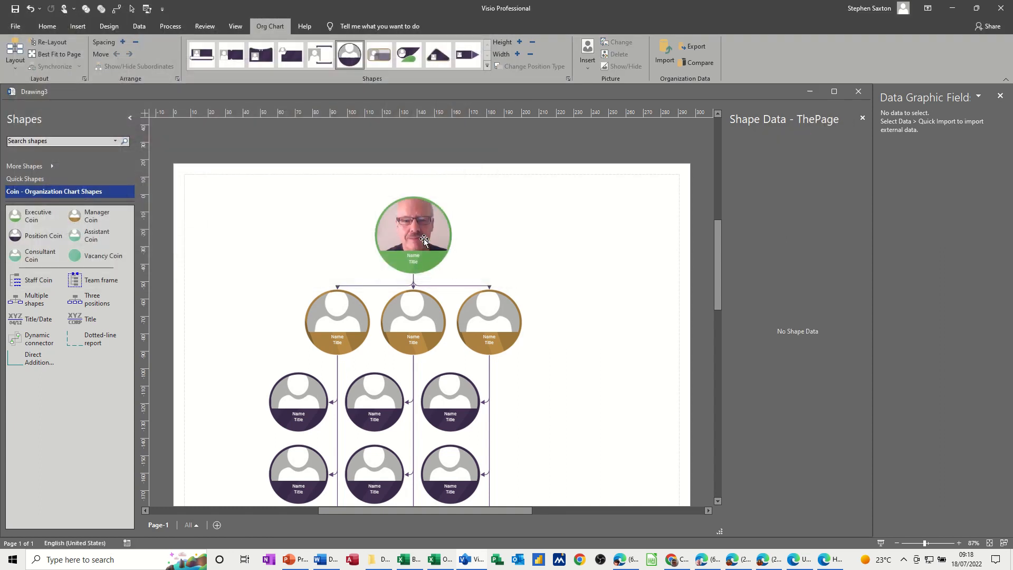
Step: Create a synchronized copy of the left manager and the positions beneath it on a new page
scroll(543, 232, "down", 2)
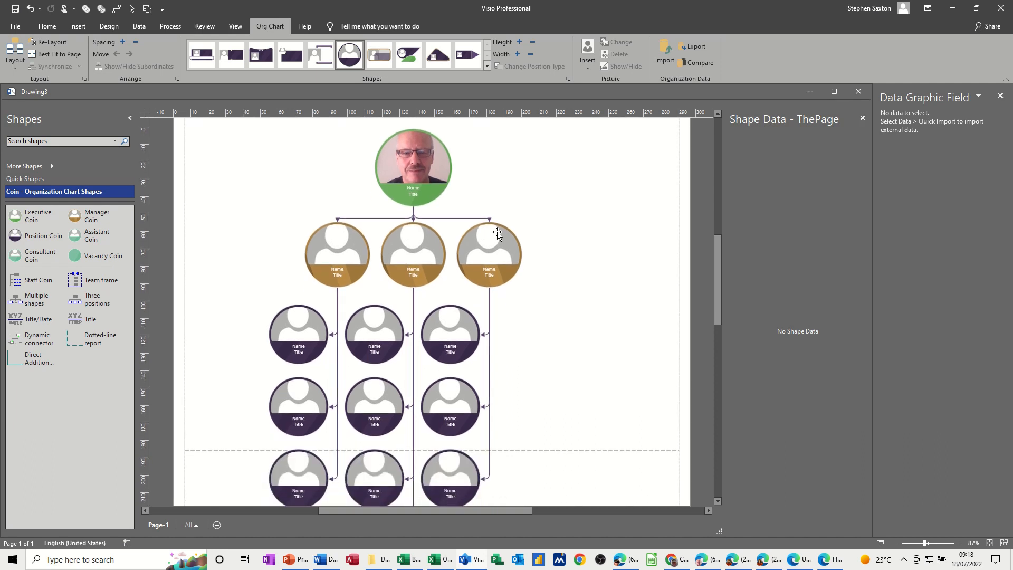
left_click(338, 248)
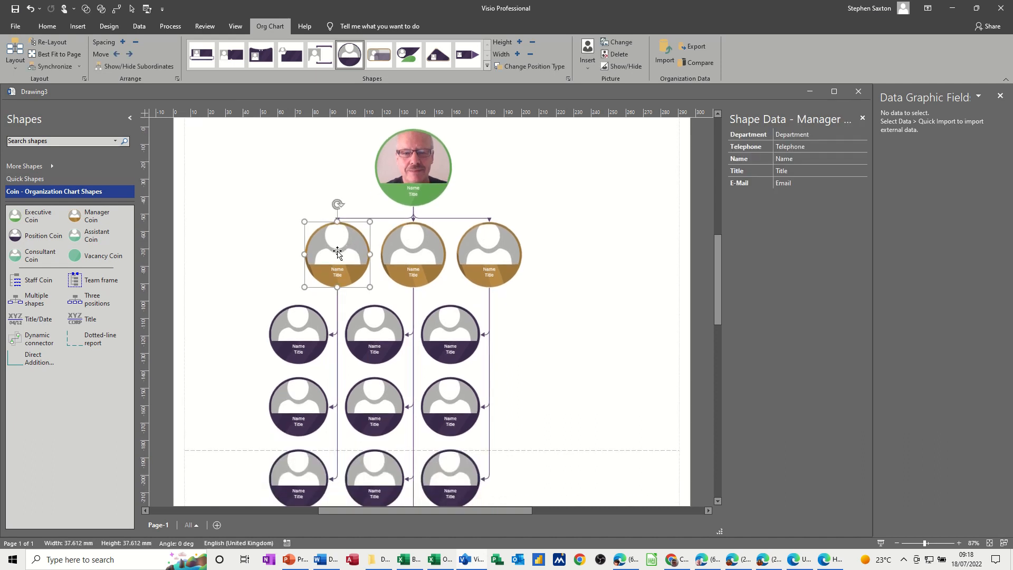
right_click(338, 247)
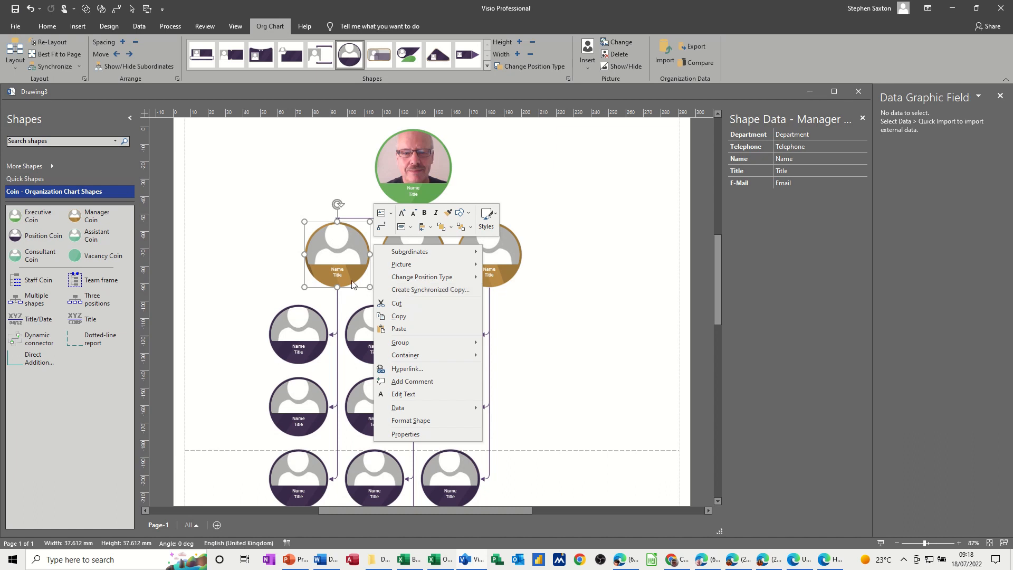
left_click(418, 290)
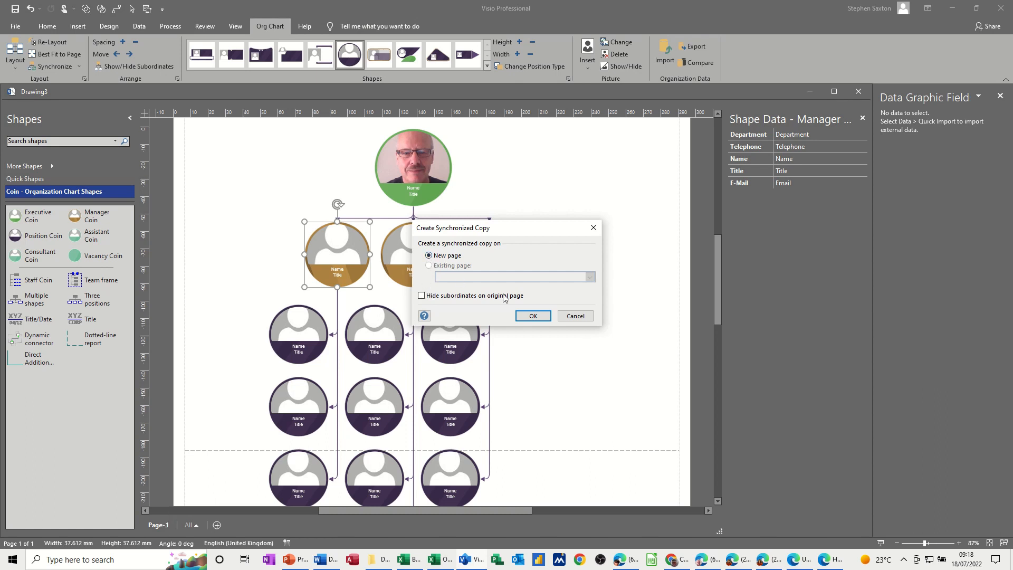
left_click(528, 315)
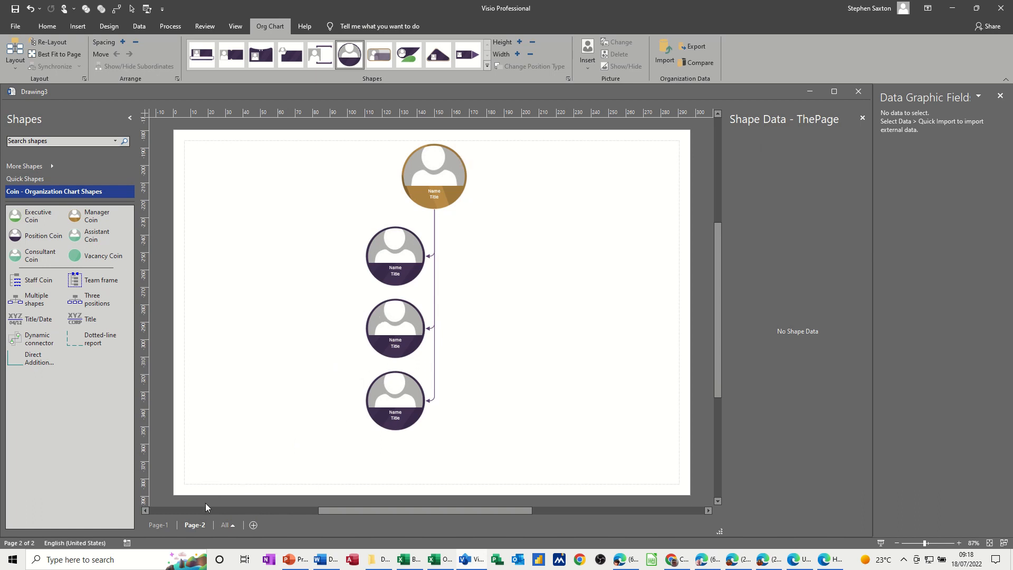
Step: Rename the new page as Admin and the original page as Main
double_click(191, 525)
type("Admin")
double_click(158, 525)
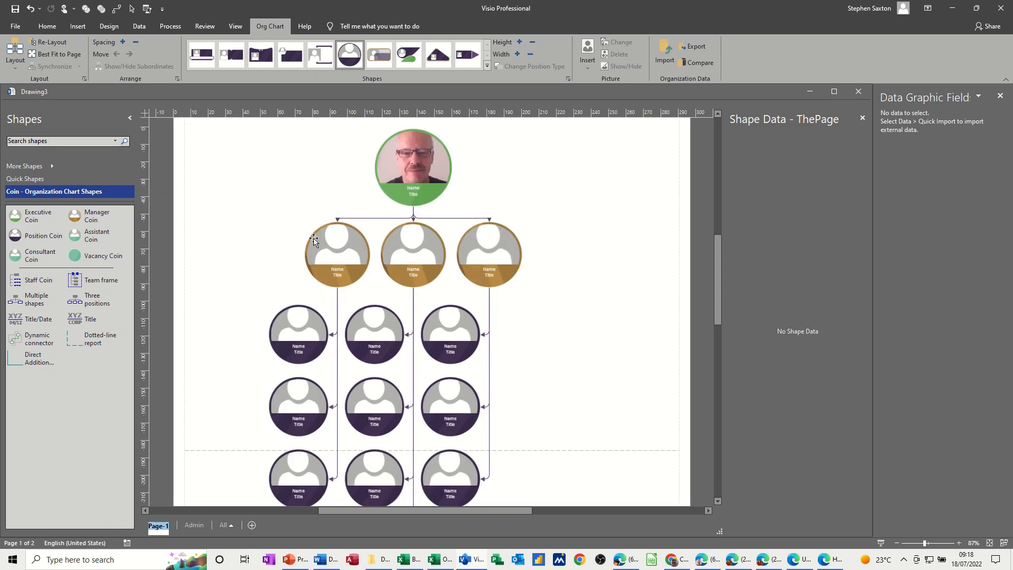
type("Main")
Step: Hide the left manager's subordinates on the Main page and check that manager's team on the Admin page
left_click(323, 257)
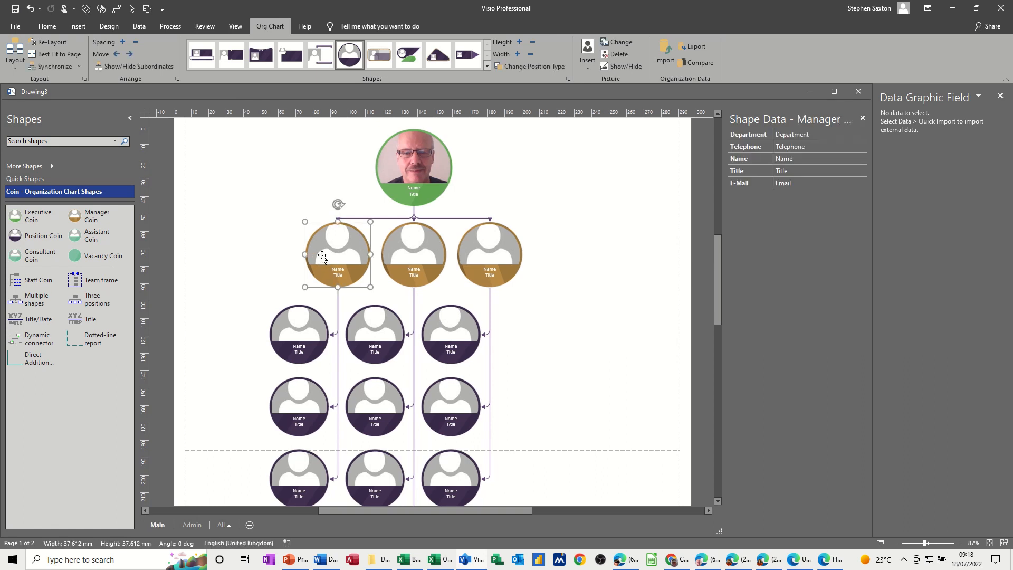
right_click(334, 256)
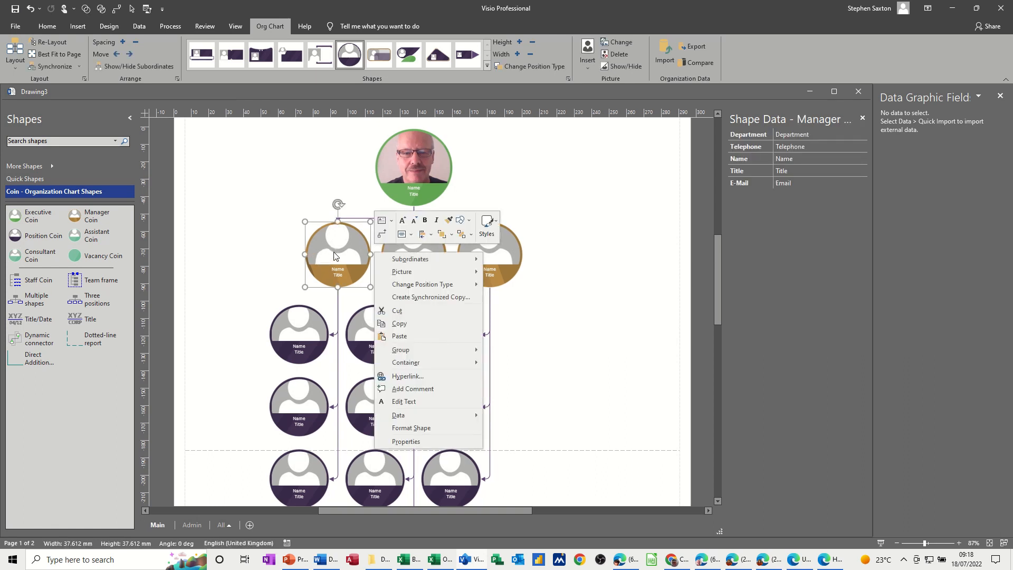
mouse_move(394, 261)
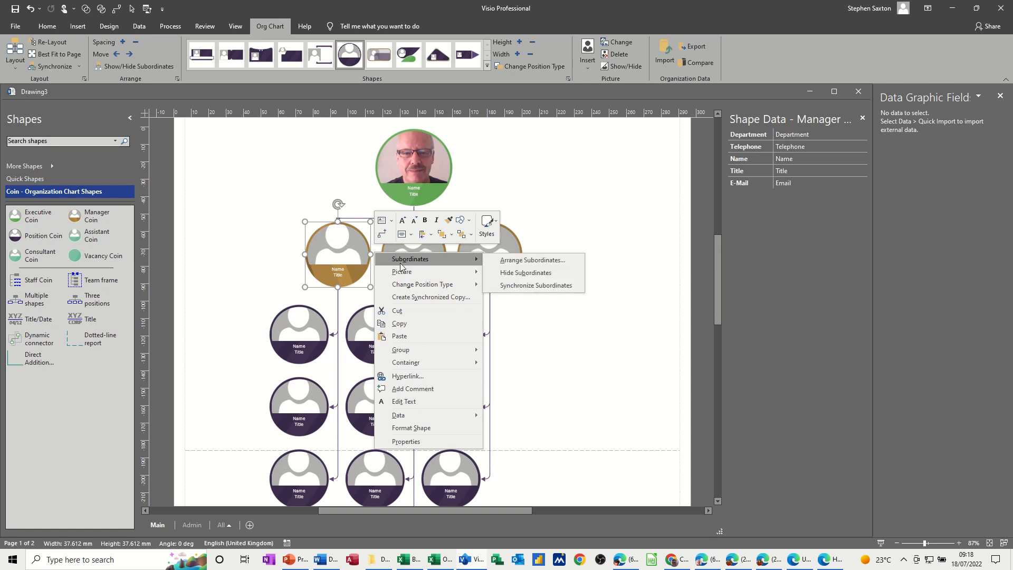
left_click(526, 274)
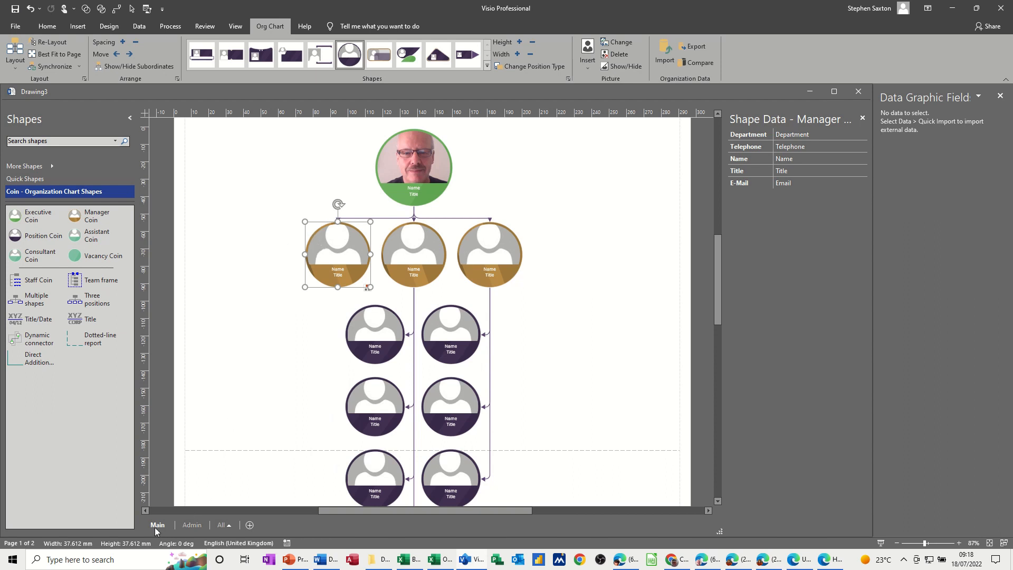
left_click(192, 524)
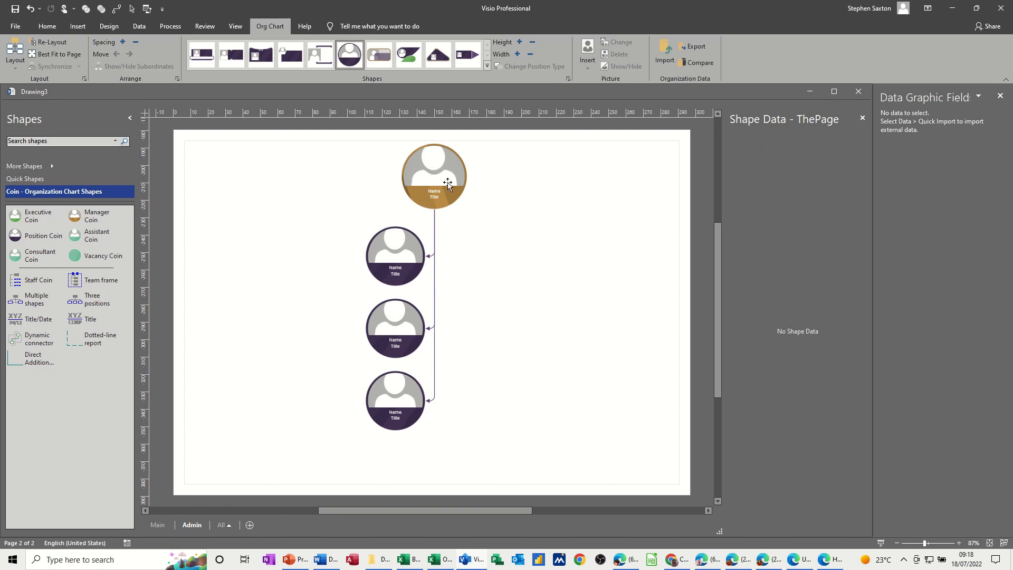
left_click(158, 525)
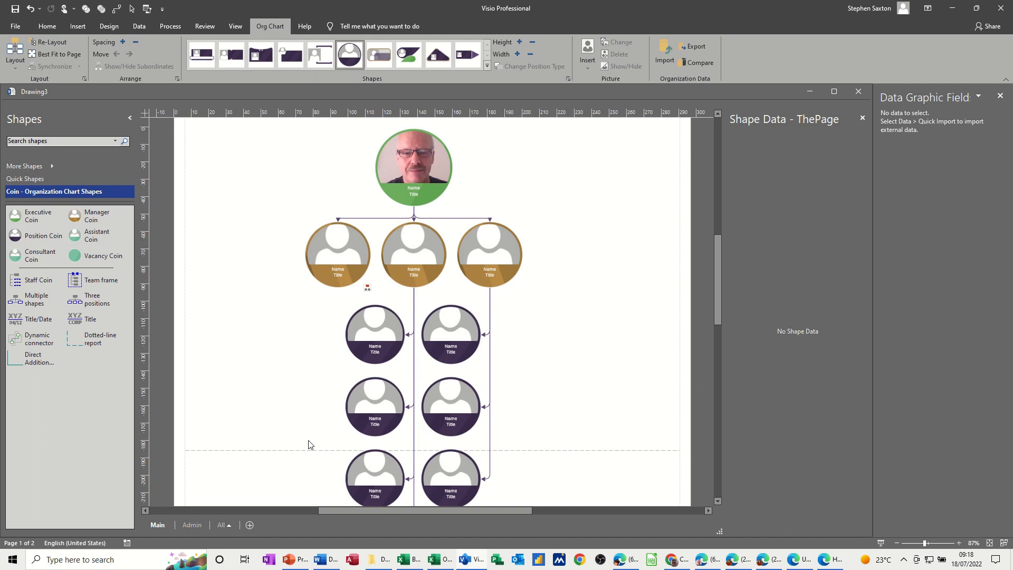
Step: Show the left manager's hidden subordinates again on the Main page
left_click(360, 280)
right_click(344, 258)
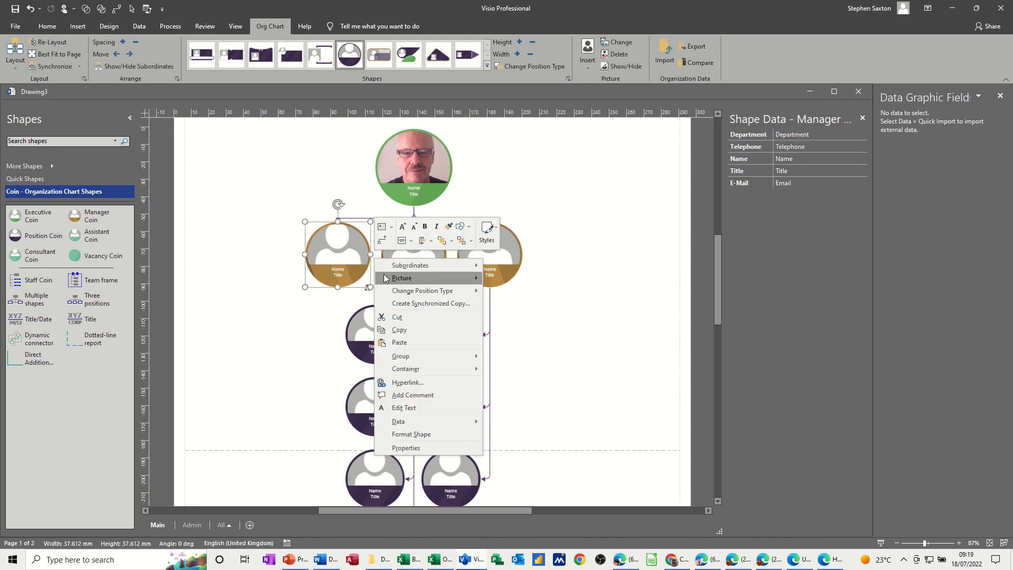
mouse_move(405, 267)
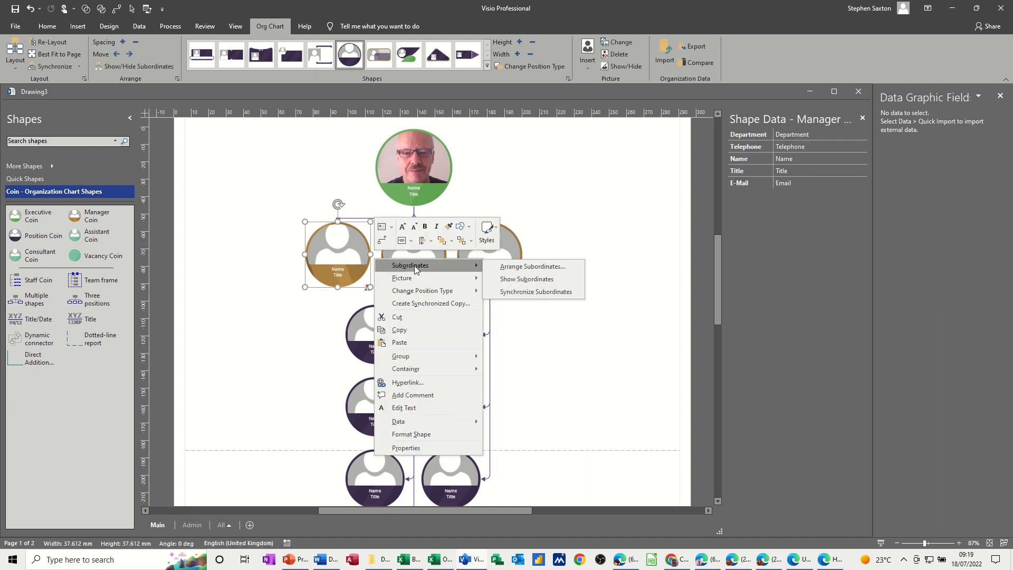
left_click(511, 279)
scroll(290, 241, "down", 5)
scroll(290, 241, "up", 2)
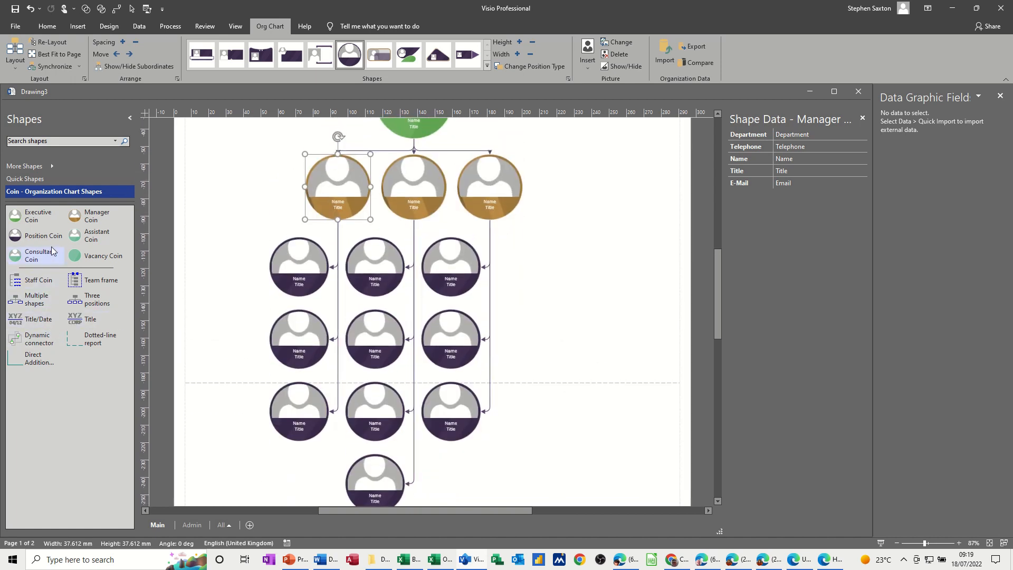
Step: Add a Position Coin under the left manager on the Main page and compare the result with the Admin page
left_click_drag(44, 235, 317, 204)
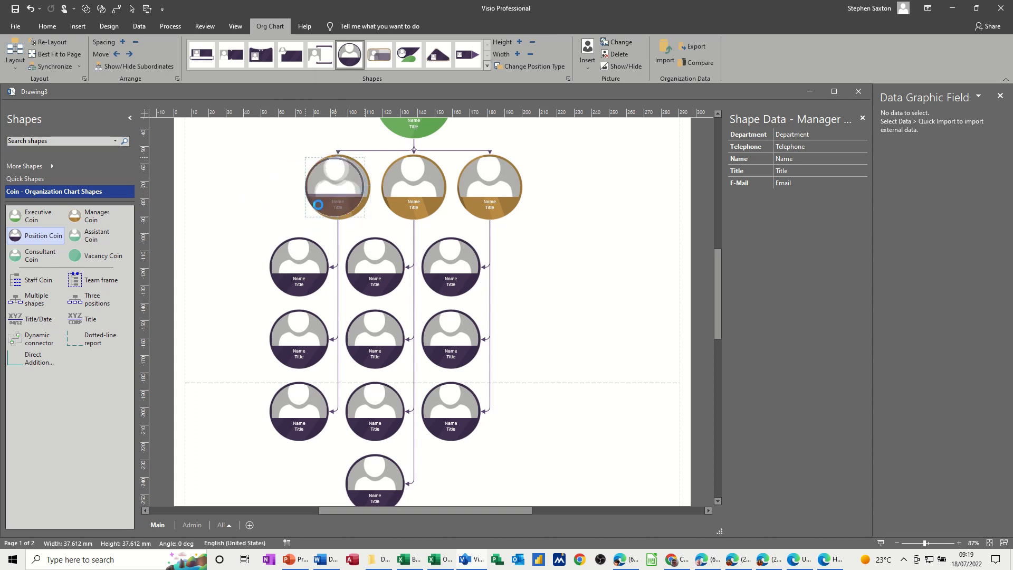
scroll(223, 355, "down", 4)
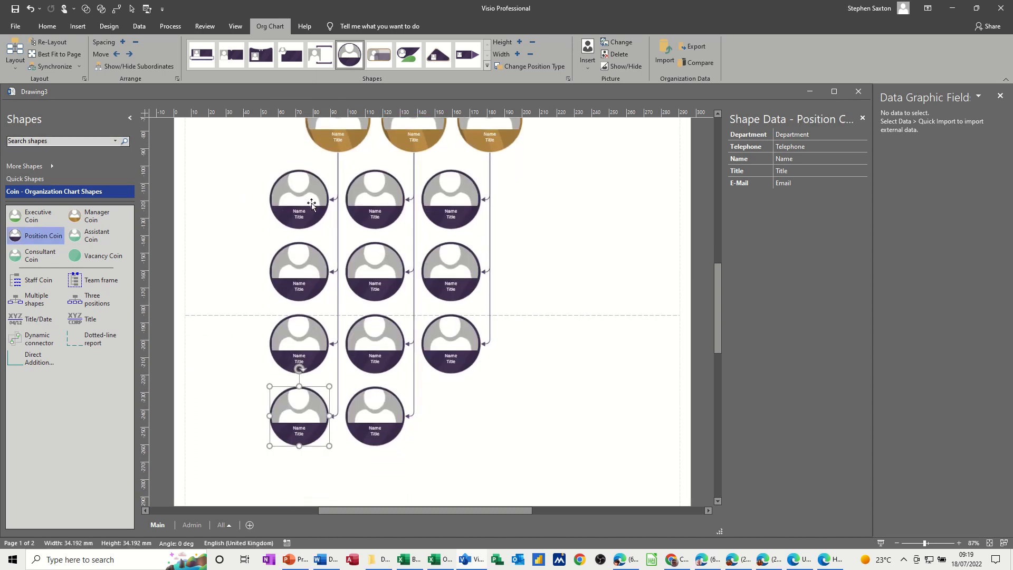
left_click(186, 525)
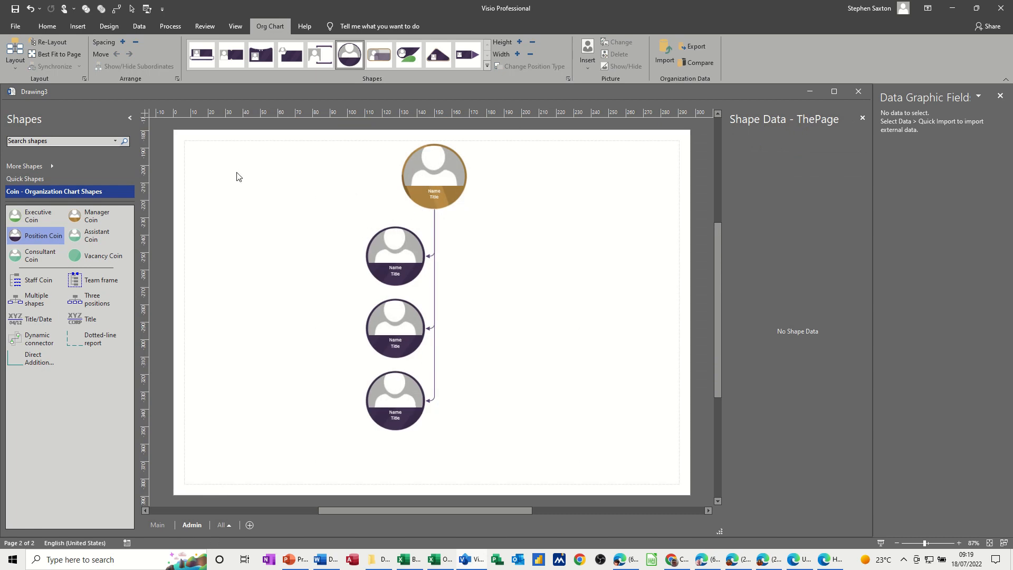
left_click(157, 525)
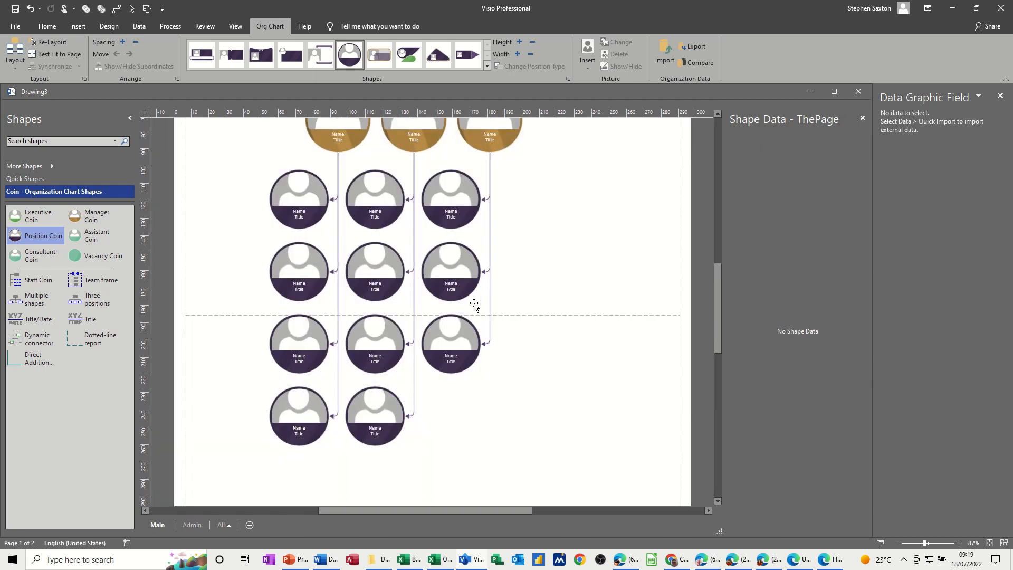
key("ctrl+Page_Down")
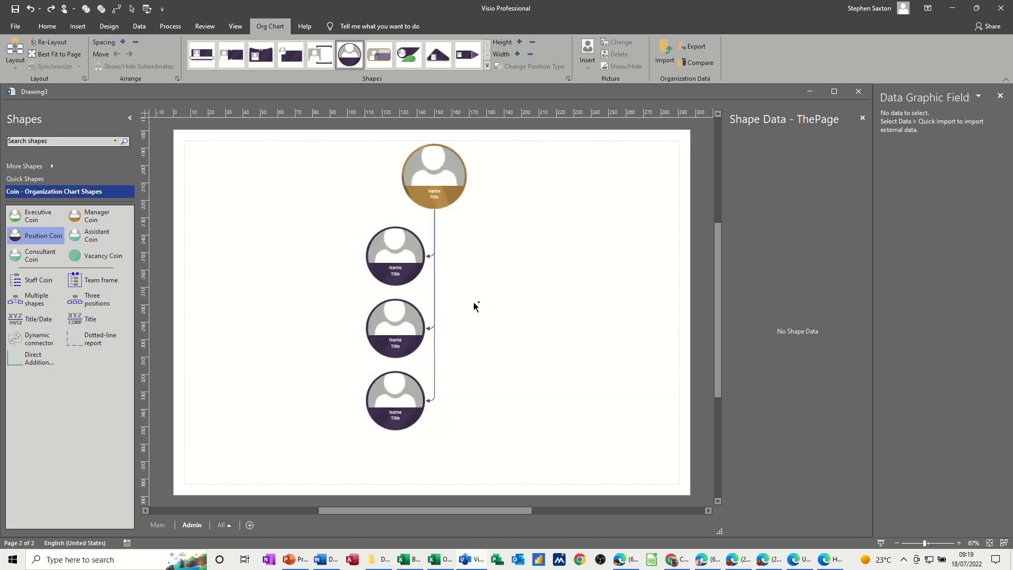
left_click(158, 525)
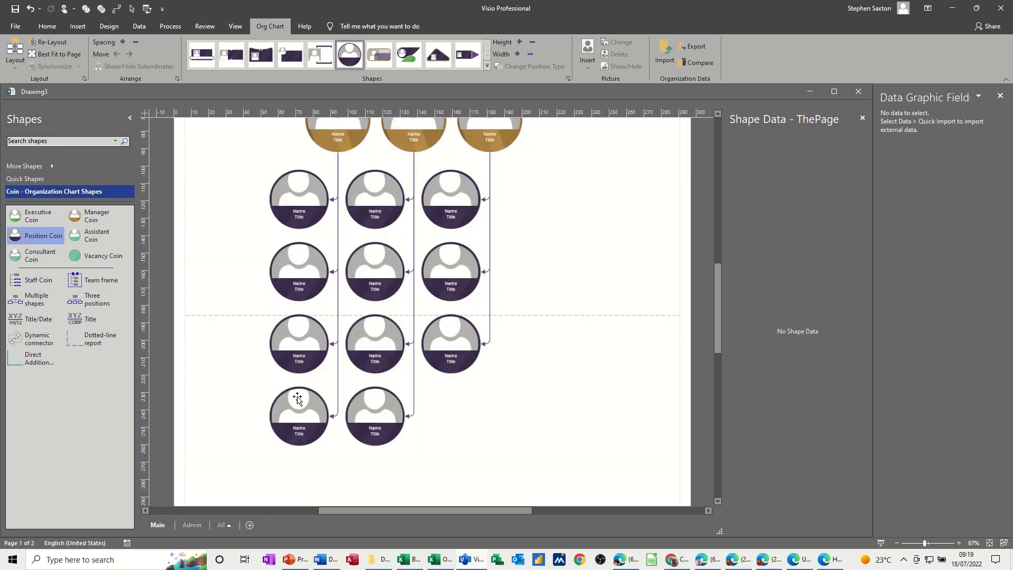
Step: Undo the addition of the fourth position under the left manager
key("ctrl+z")
key("ctrl+z")
key("ctrl+z")
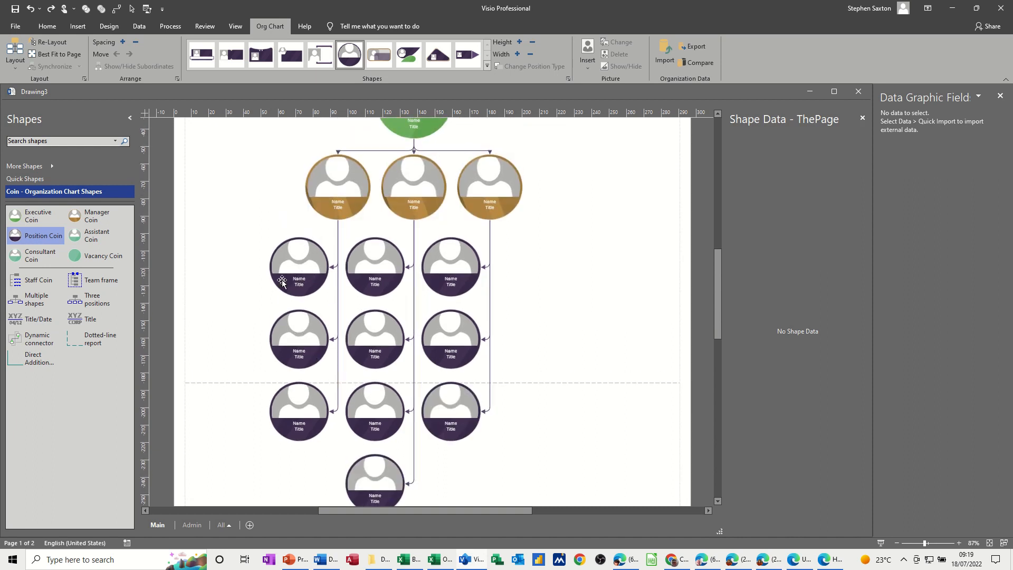
Step: Replace the left manager's Name placeholder on the Main page with the manager's surname
left_click(336, 202)
left_click(344, 205)
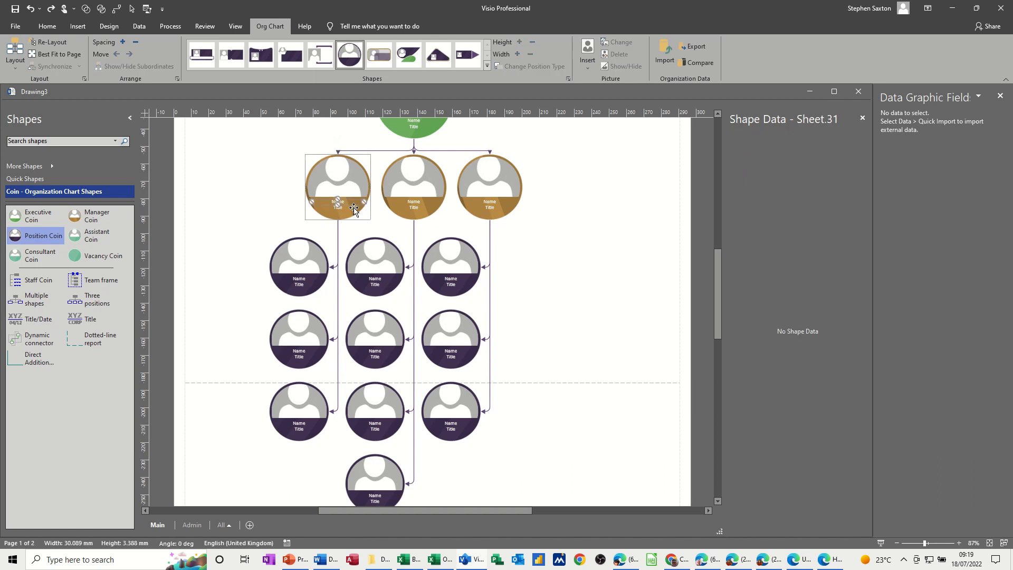
double_click(347, 205)
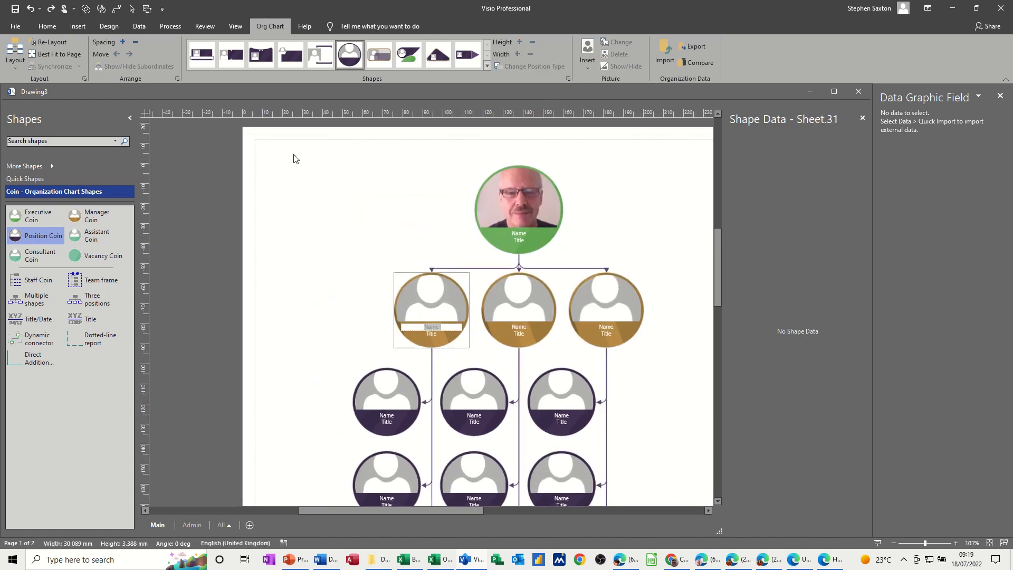
type("Br")
Step: Enter a surname for the left manager's first subordinate and check both names on the synchronized Admin page
left_click(385, 423)
left_click(387, 415)
double_click(387, 416)
type("Smith")
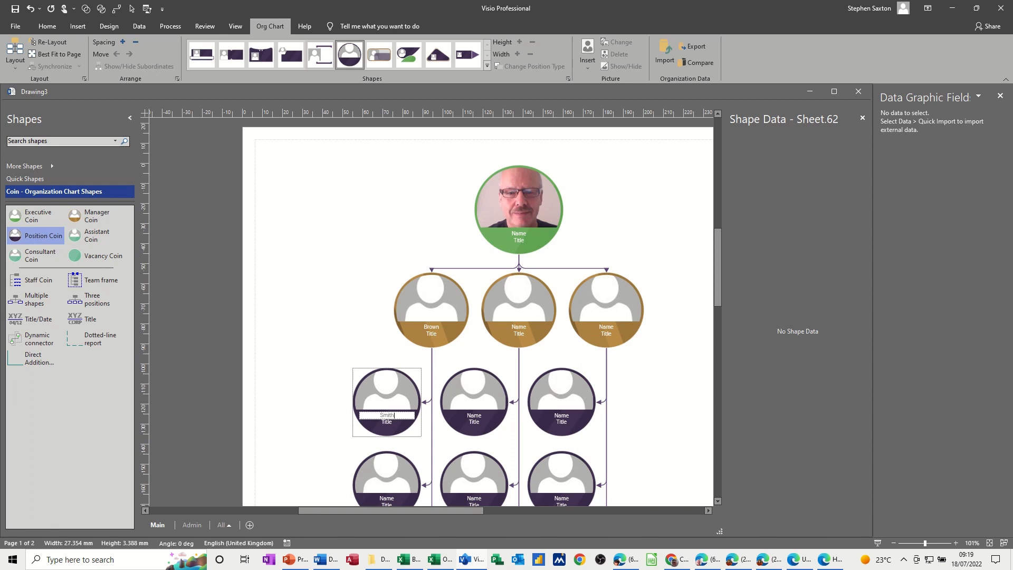
left_click(295, 260)
left_click(191, 525)
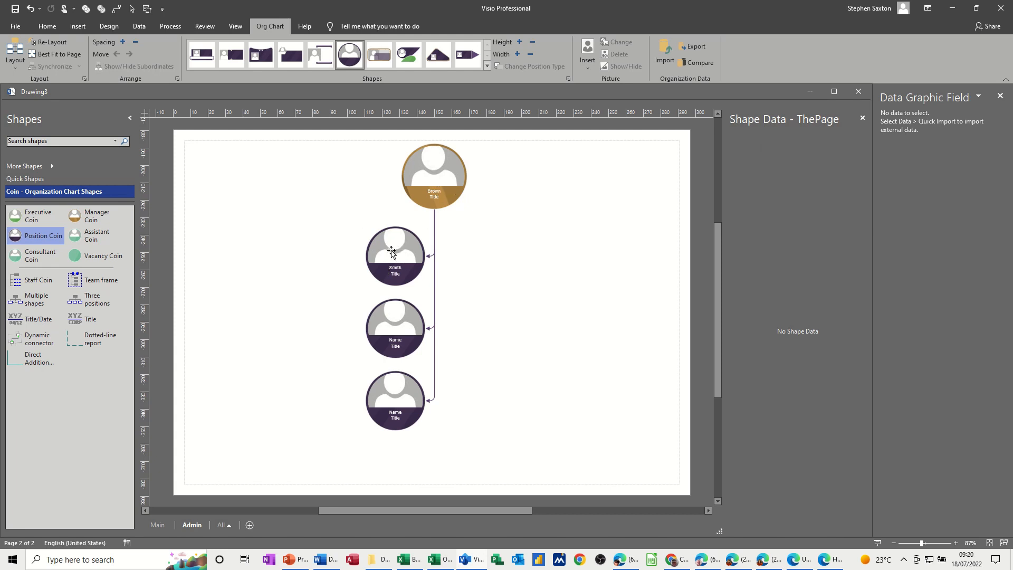
left_click(157, 525)
scroll(380, 264, "down", 3)
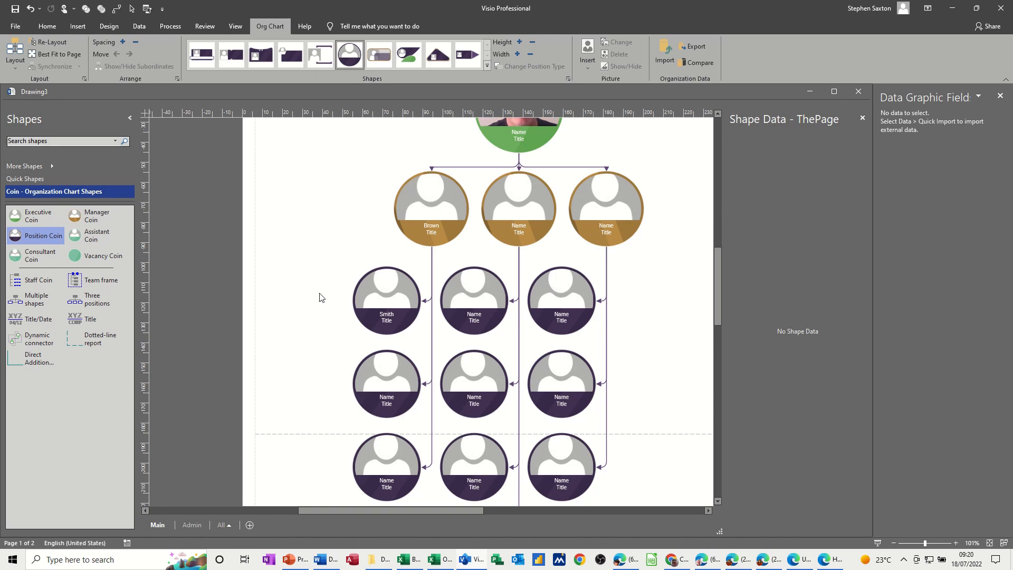
scroll(317, 299, "up", 3)
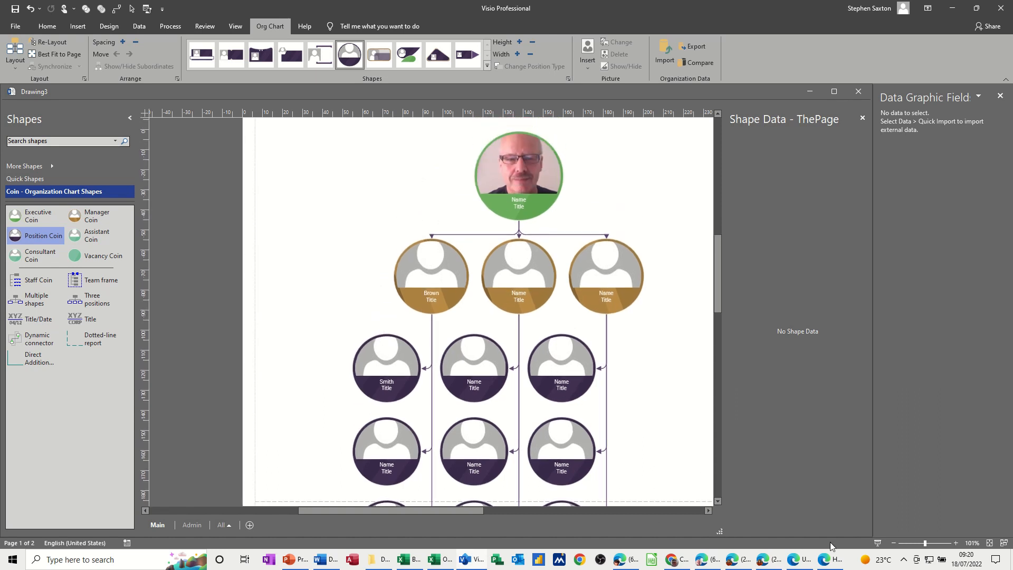
left_click(893, 543)
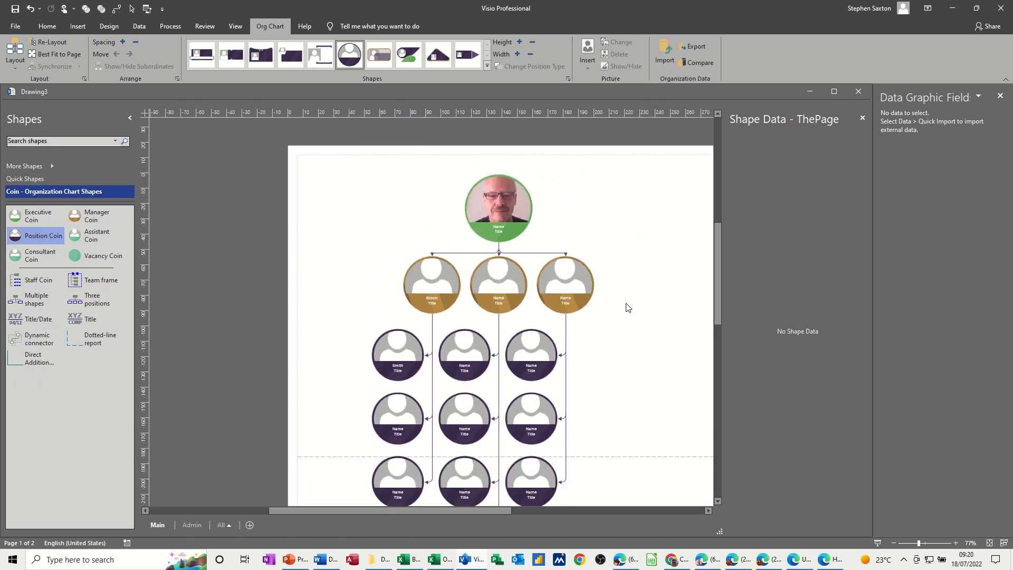
scroll(607, 265, "down", 3)
scroll(638, 298, "up", 2)
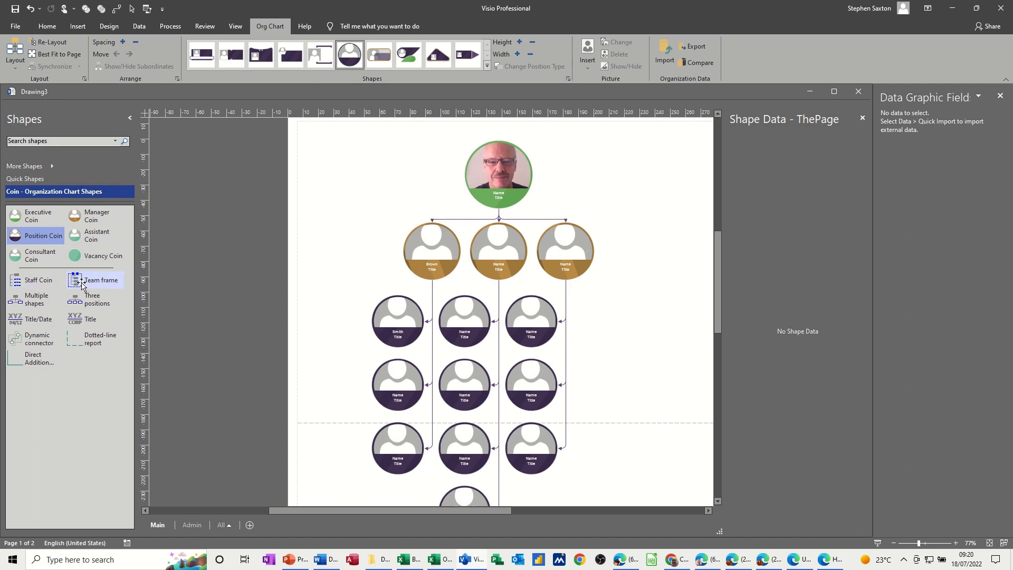
Step: Place a Team frame to the right of the third manager's positions and a separate Manager Coin just above it
left_click_drag(82, 285, 653, 345)
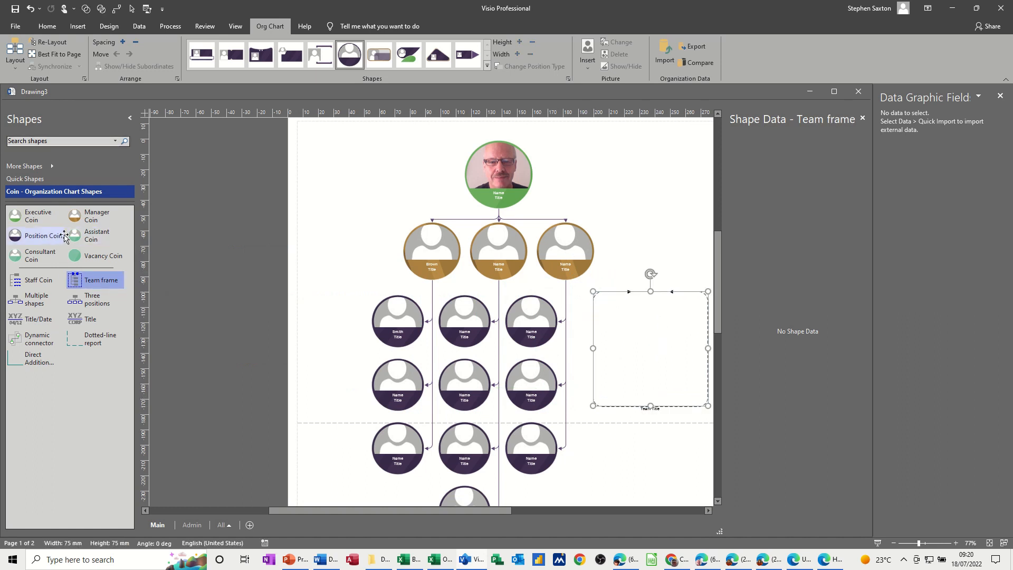
left_click_drag(82, 222, 652, 249)
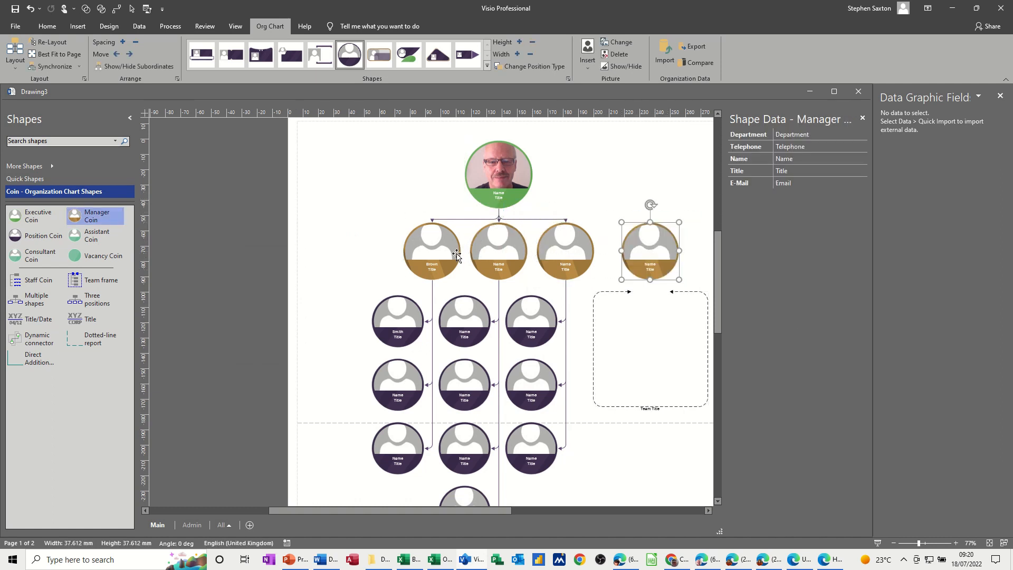
Step: Add three Position shapes under the separate manager and arrange them vertically to the left of their connecting line
left_click_drag(24, 301, 644, 253)
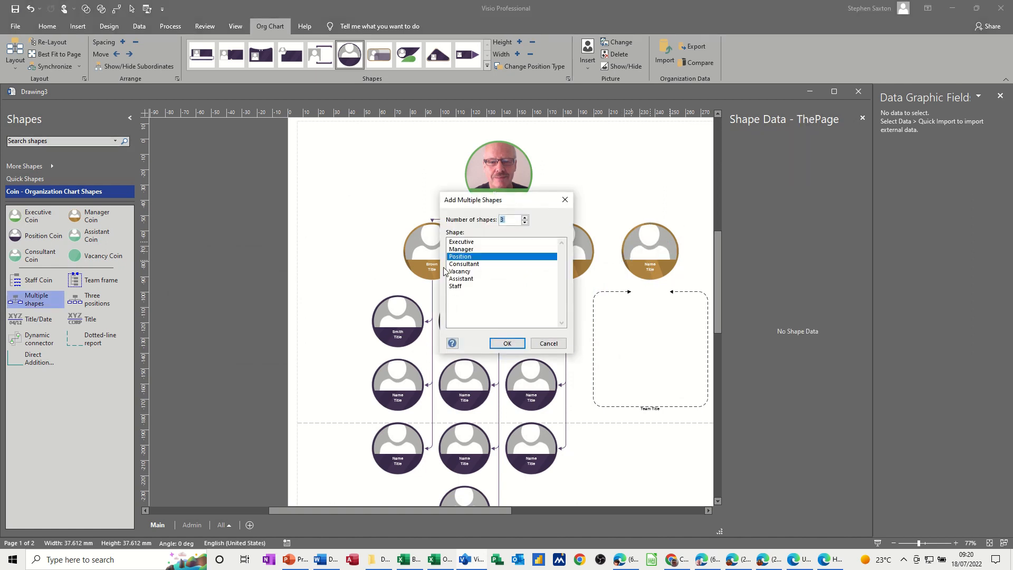
left_click(505, 343)
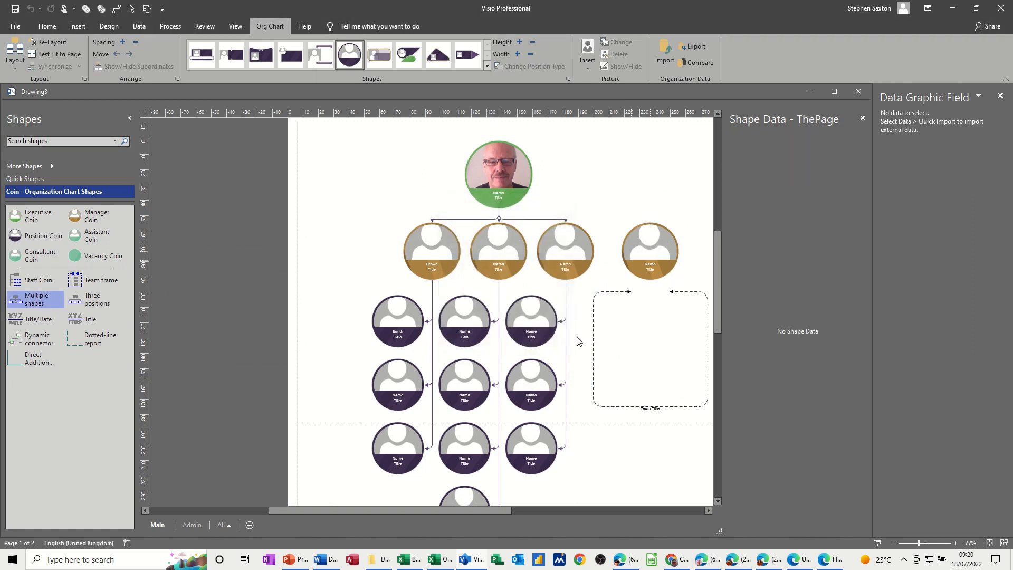
left_click(638, 262)
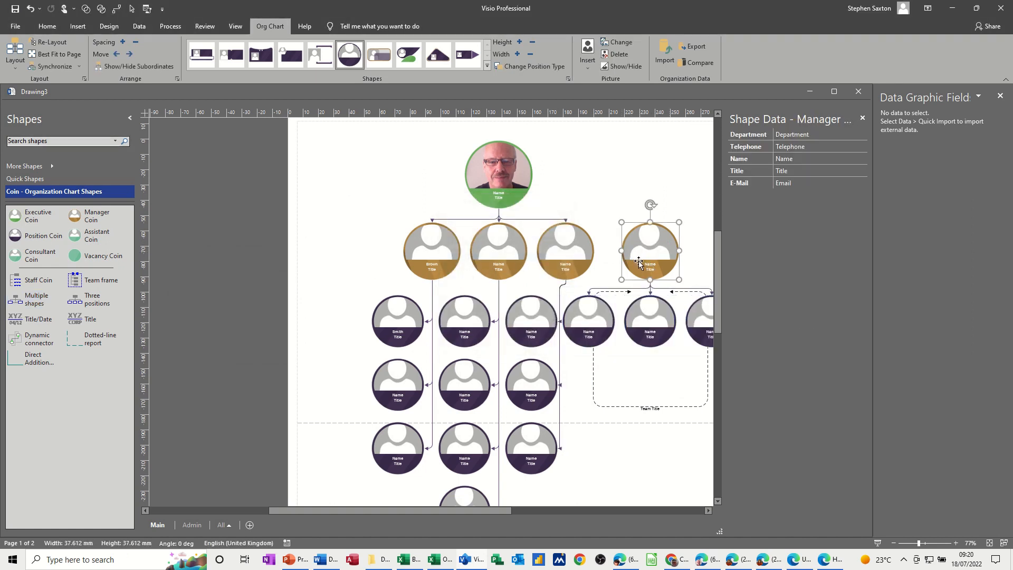
left_click(15, 66)
left_click(15, 129)
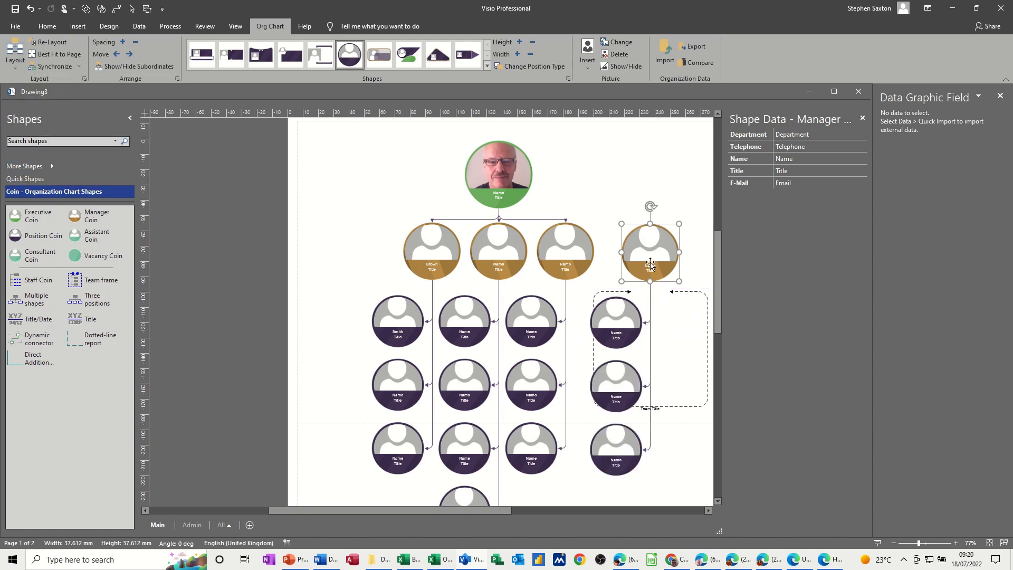
Step: Close the Shape Data and Data Graphic Fields windows, and stretch the Team frame around the separate manager's group to about 83 by 177 mm
left_click(862, 117)
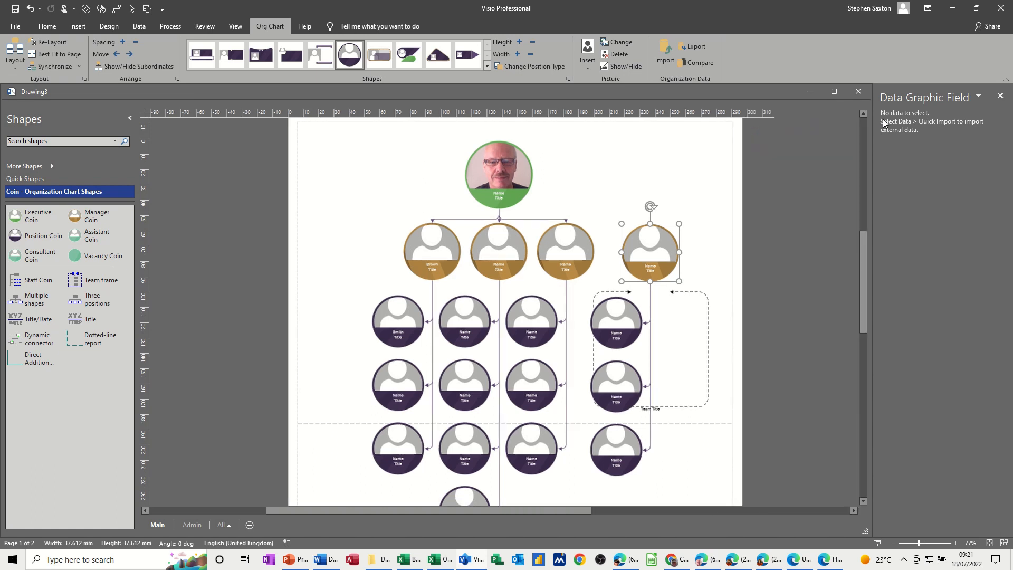
left_click(1000, 95)
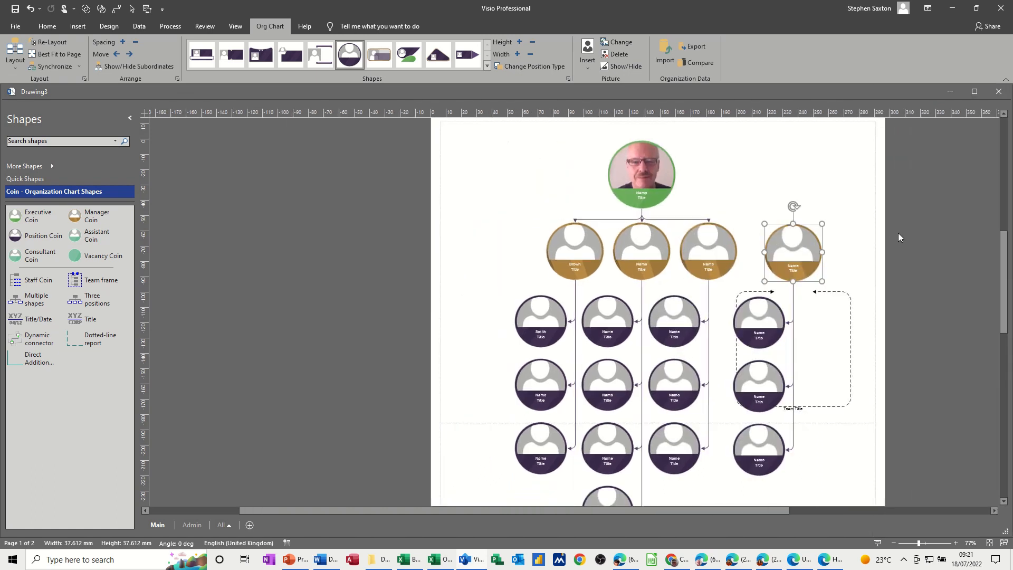
left_click(849, 301)
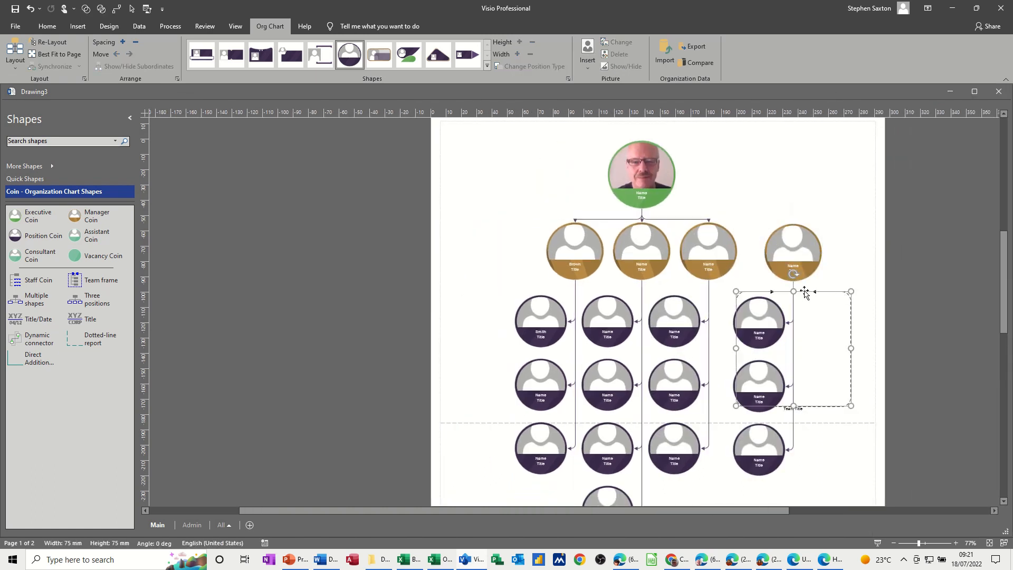
left_click_drag(832, 287, 837, 207)
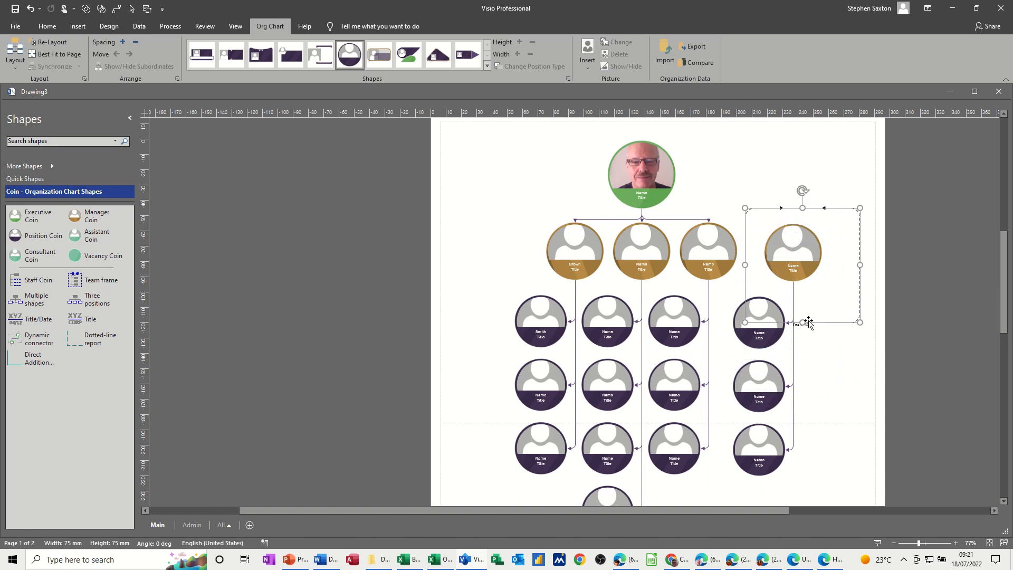
left_click_drag(803, 320, 802, 479)
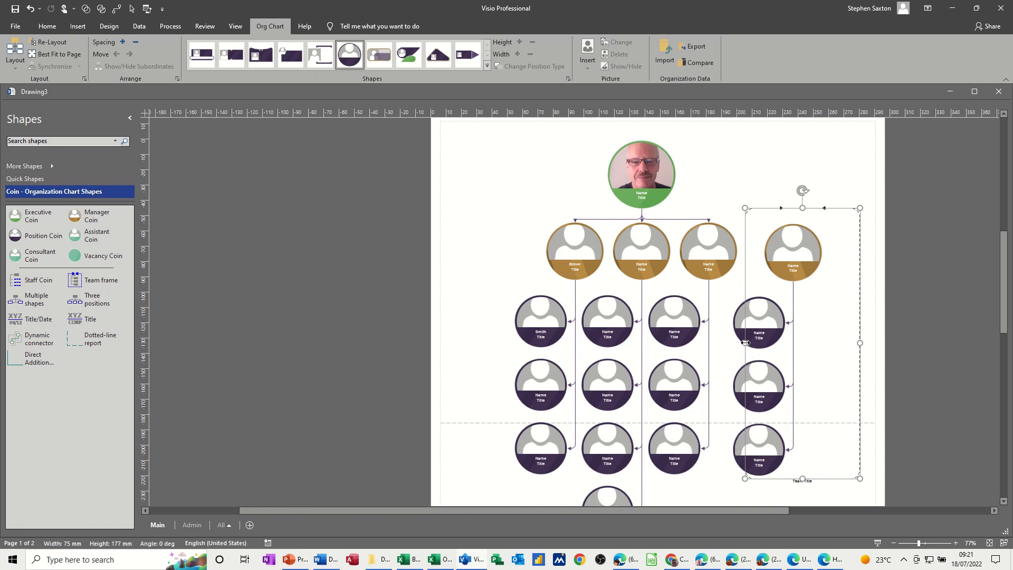
left_click_drag(745, 343, 733, 343)
Step: Change the separate manager's layout so the three positions hang vertically to the right of their connecting line
left_click(781, 264)
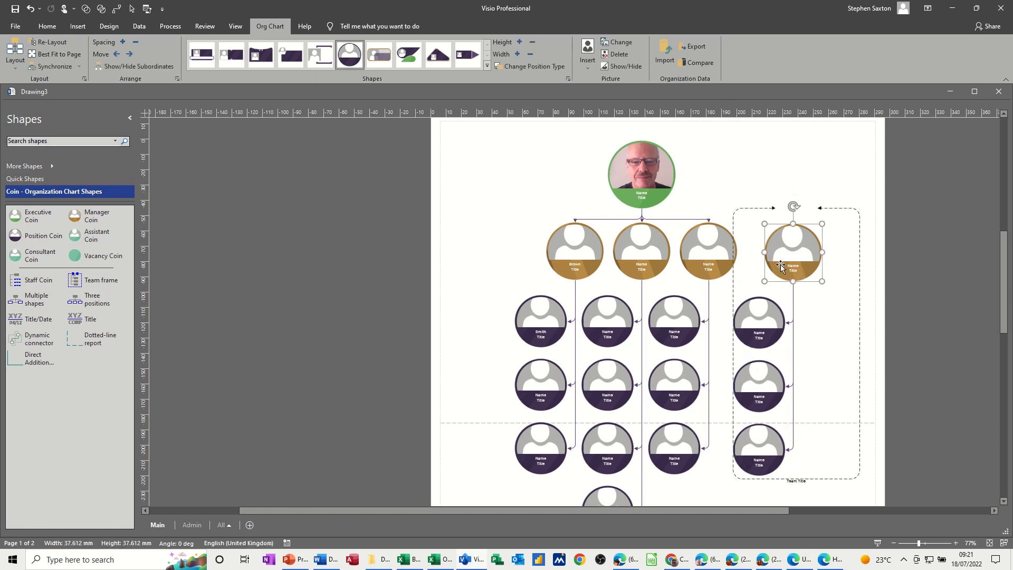
left_click(16, 58)
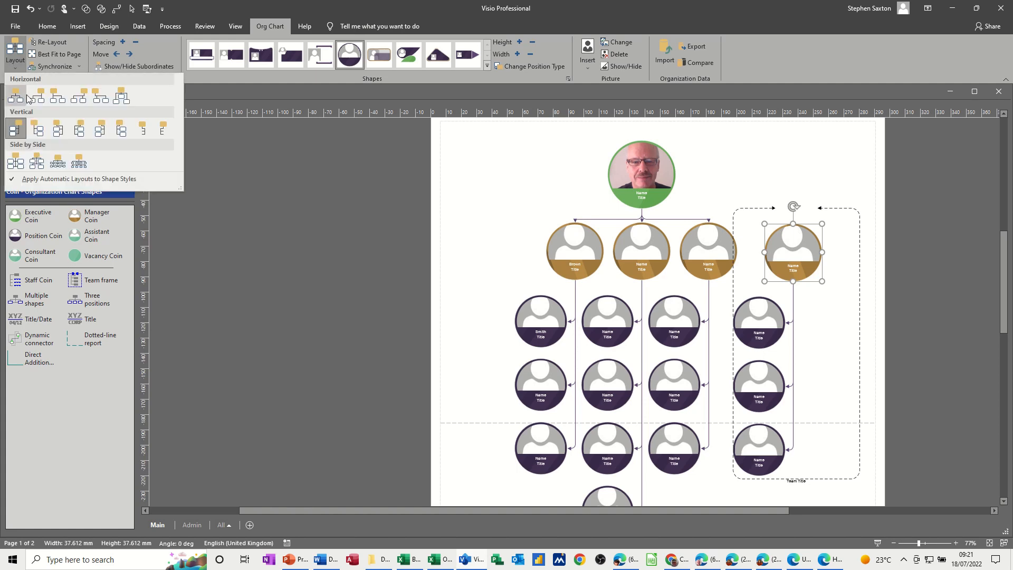
left_click(35, 129)
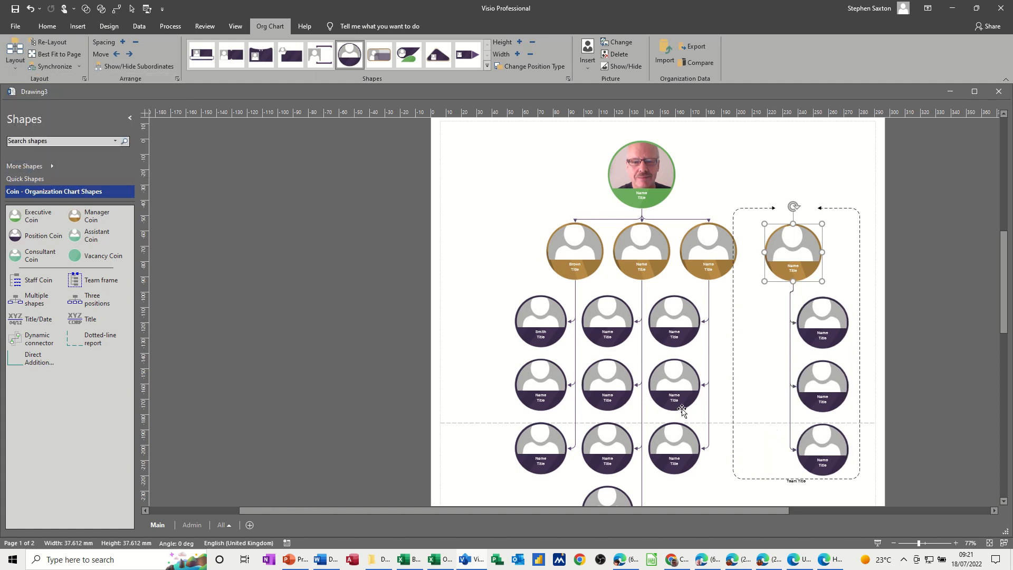
Step: Replace the Team frame's title with External
double_click(793, 481)
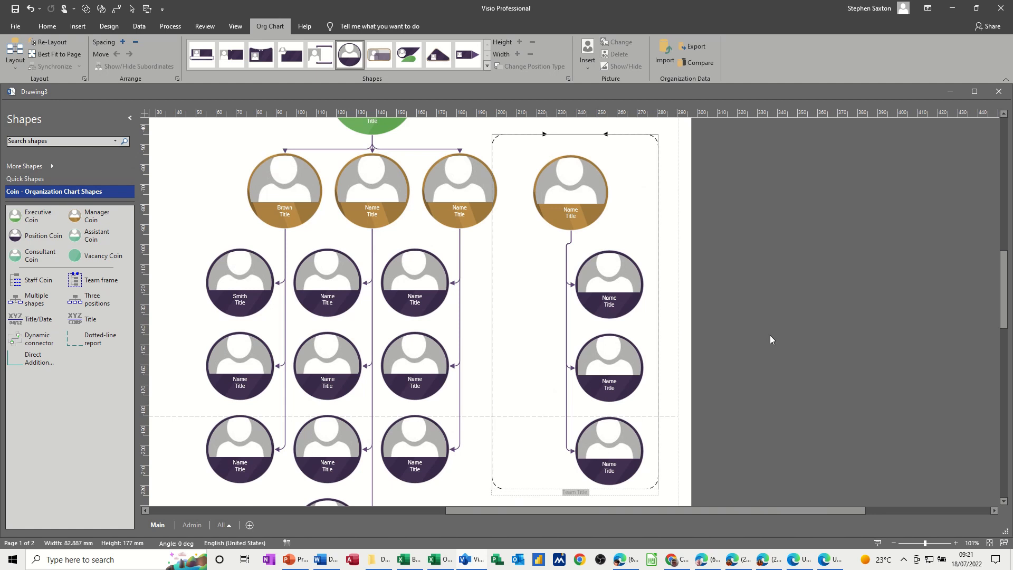
type("External")
left_click(673, 243)
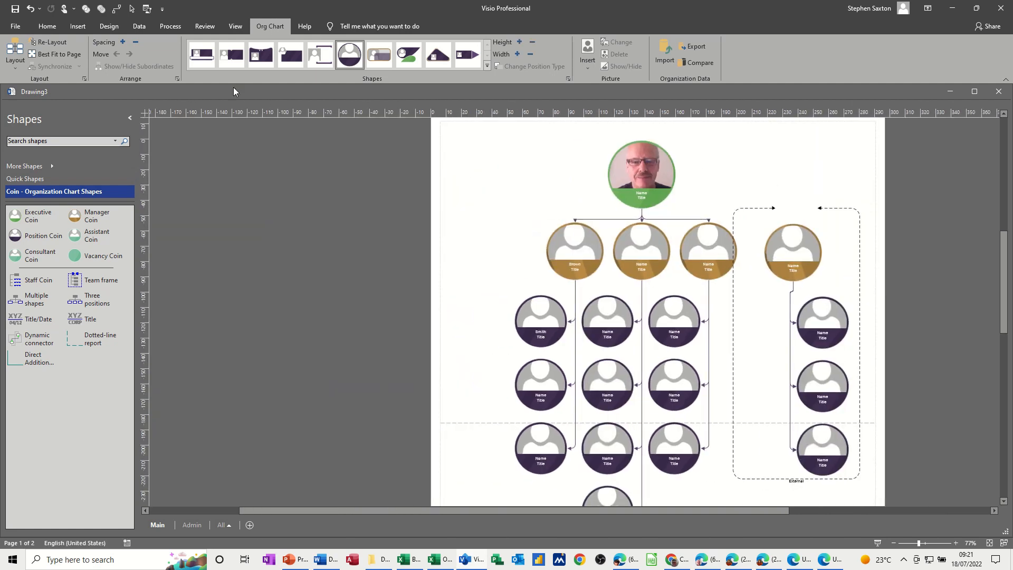
Step: Draw a connector from the top of the External manager to the right side of the executive
left_click(47, 26)
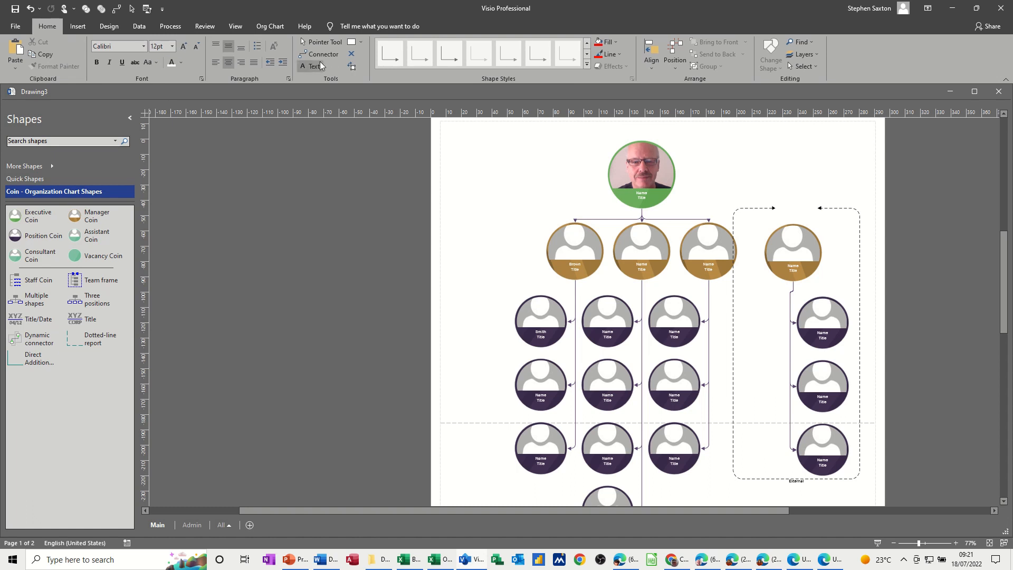
left_click(319, 55)
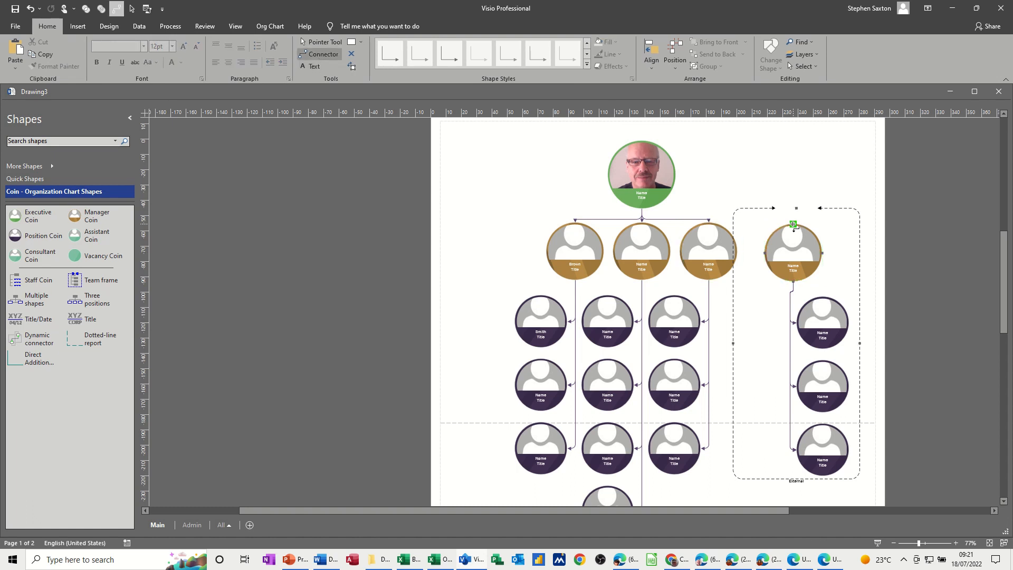
left_click_drag(684, 172, 677, 174)
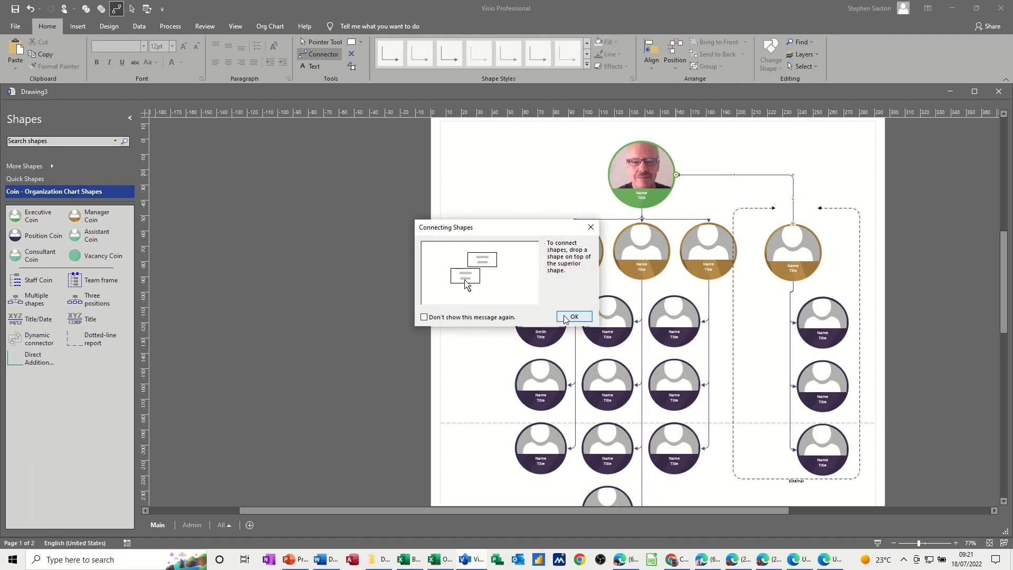
left_click(573, 317)
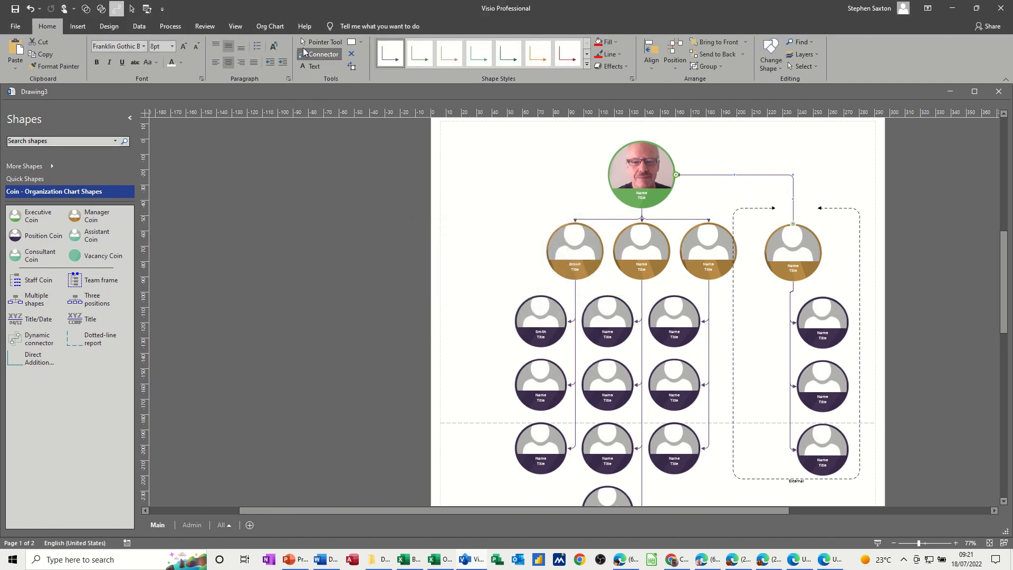
left_click(320, 42)
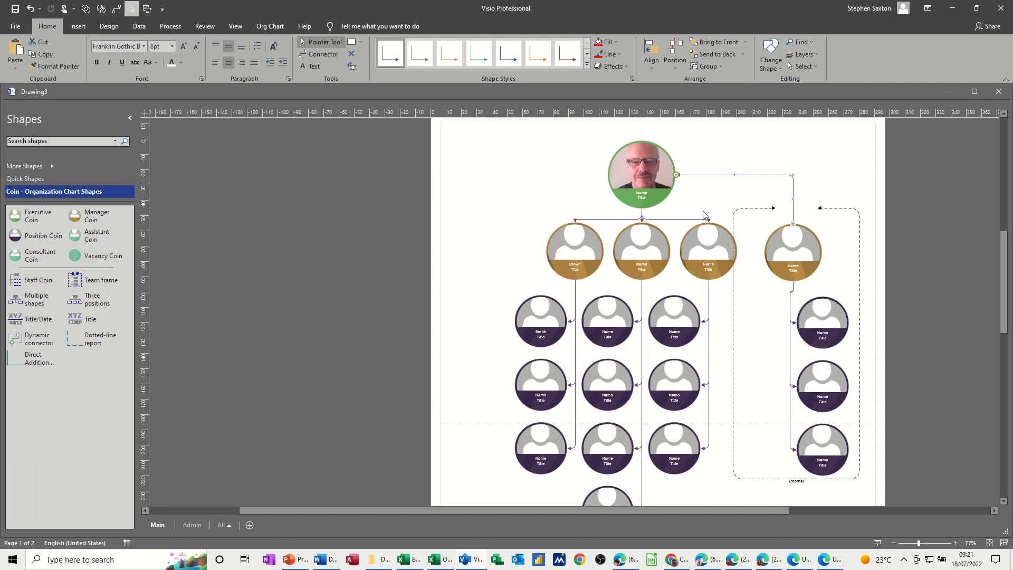
Step: Move the External team frame slightly right and up so it clears the third manager
left_click(746, 210)
left_click_drag(746, 211, 756, 207)
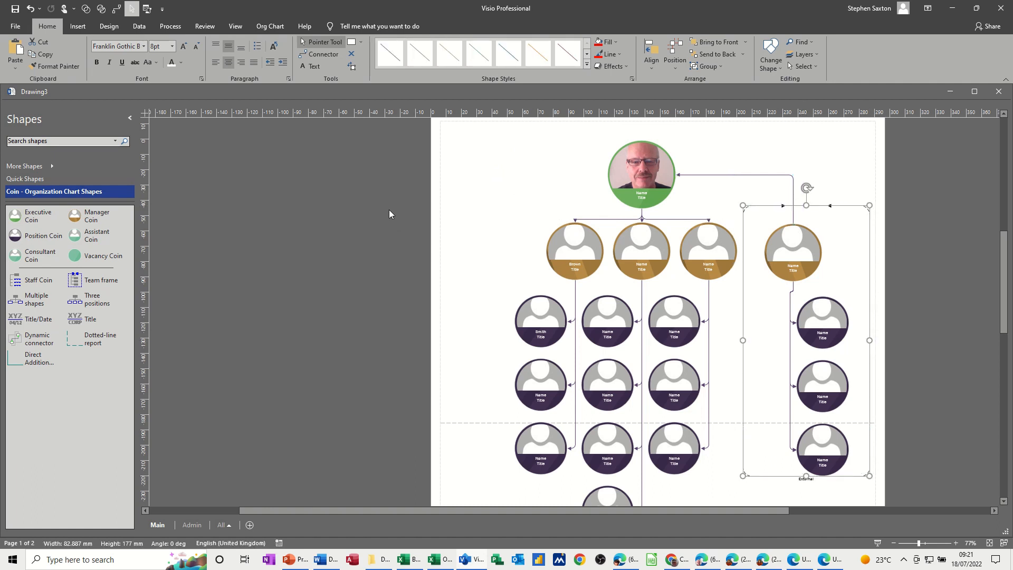
left_click(544, 208)
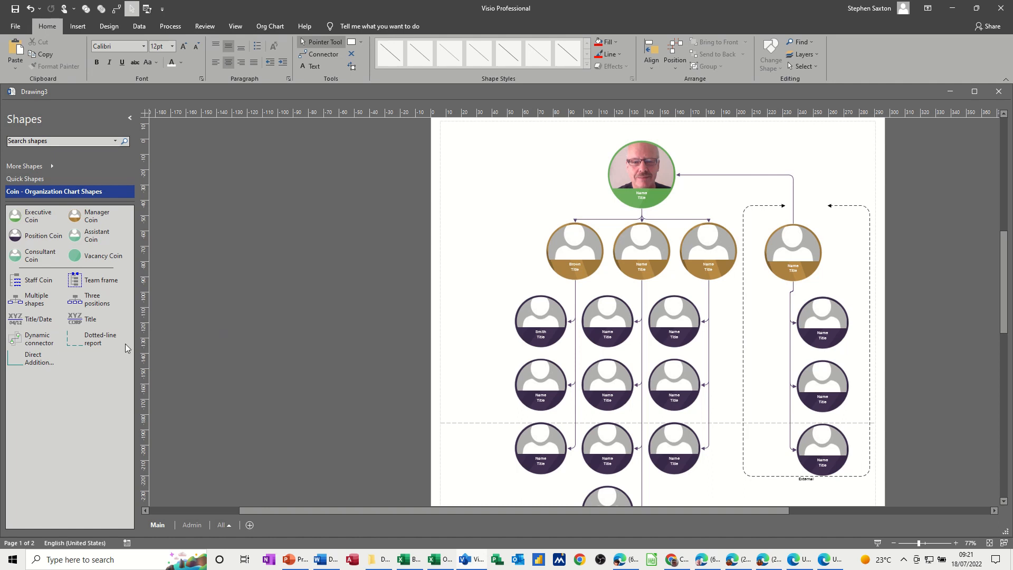
Step: Format the connector between the External manager and the executive as a red dashed line
left_click(31, 361)
left_click(735, 175)
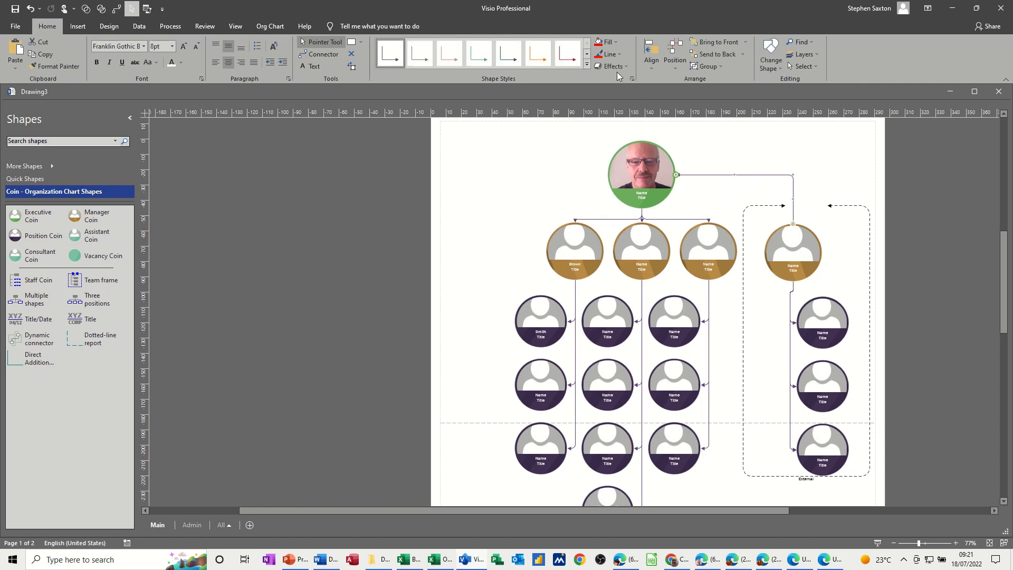
left_click(619, 55)
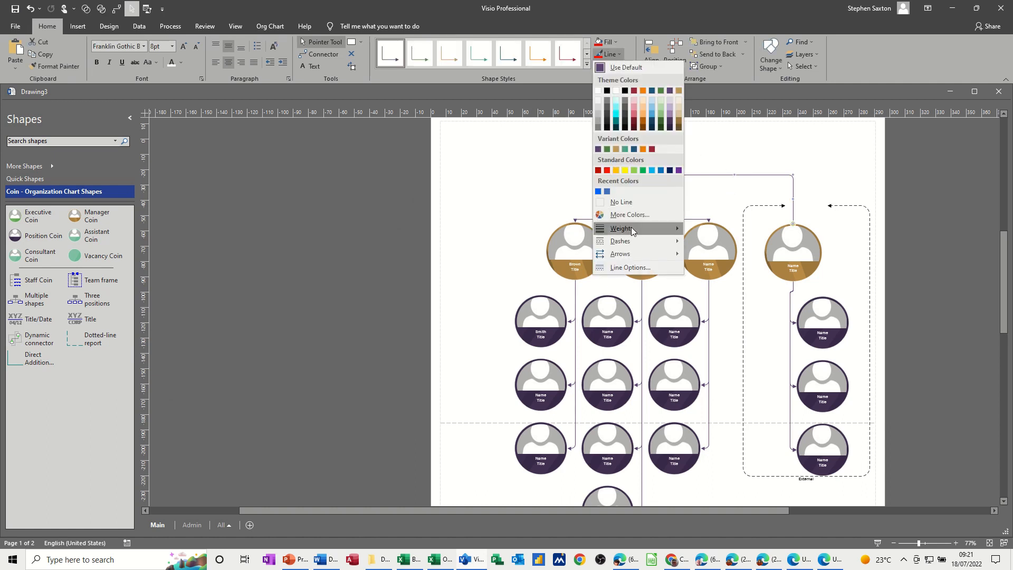
mouse_move(631, 228)
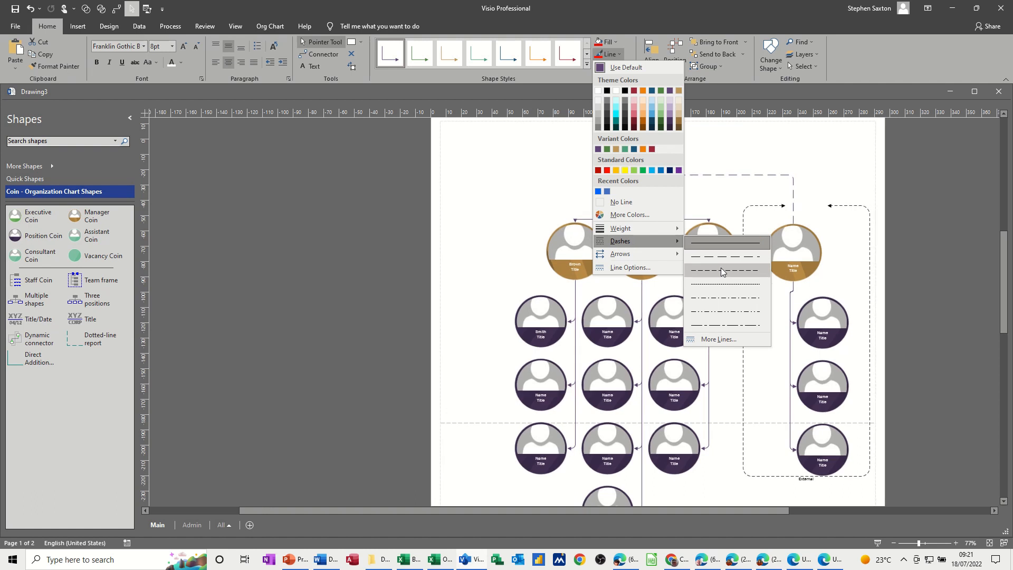
left_click(721, 269)
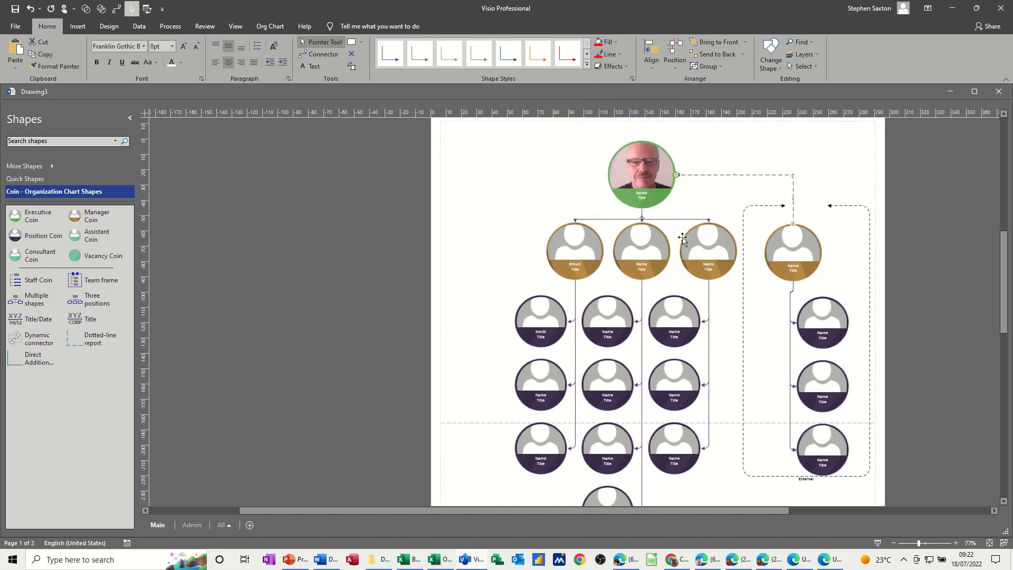
left_click(617, 55)
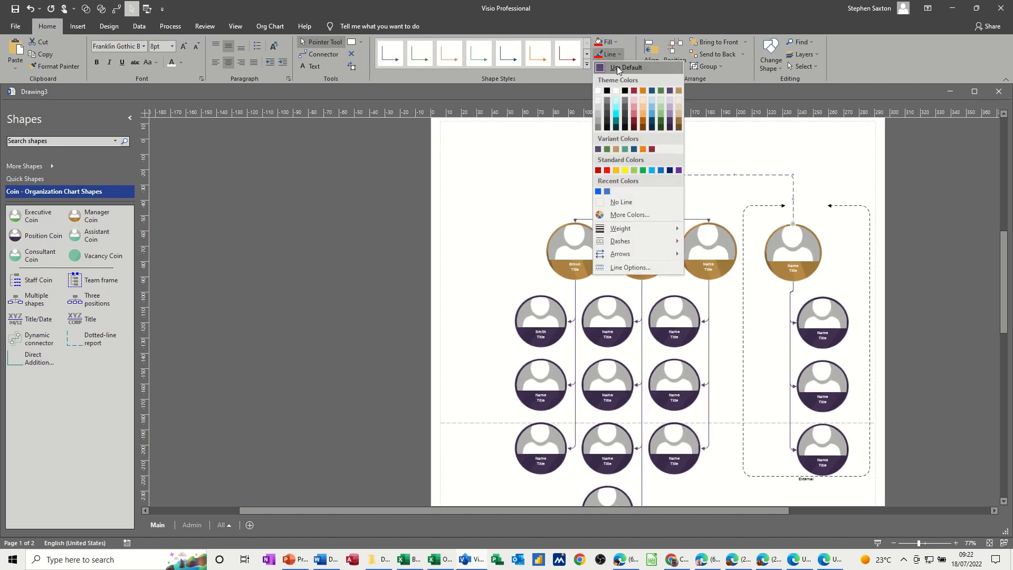
left_click(606, 171)
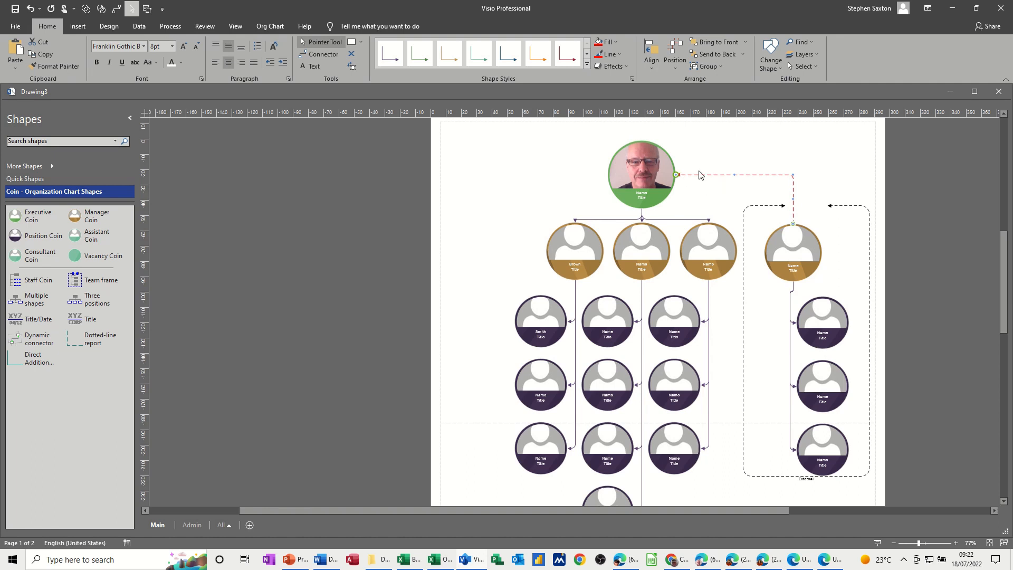
Step: Apply a heavier line weight to the red dashed connector
left_click(621, 58)
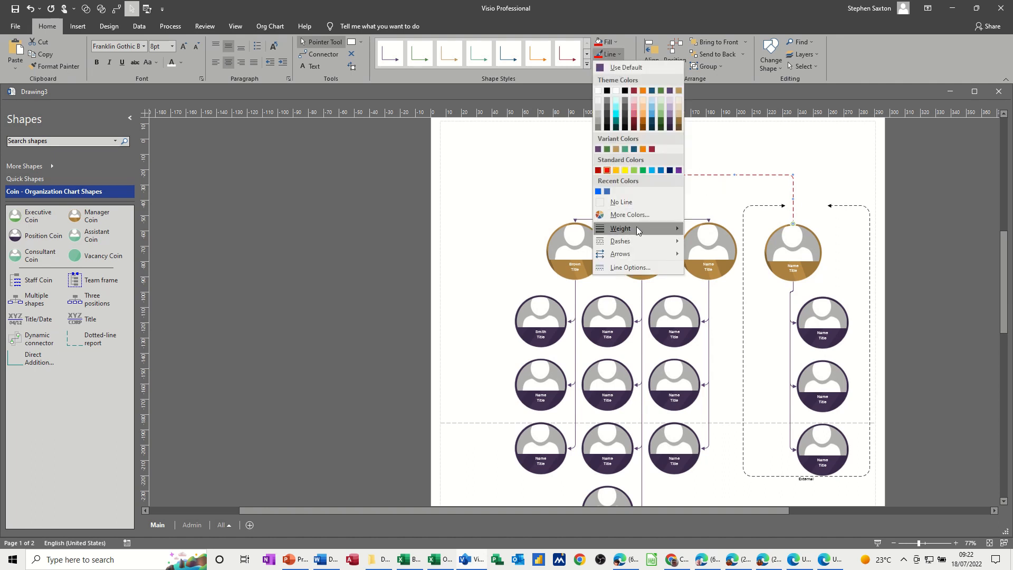
mouse_move(636, 228)
left_click(723, 312)
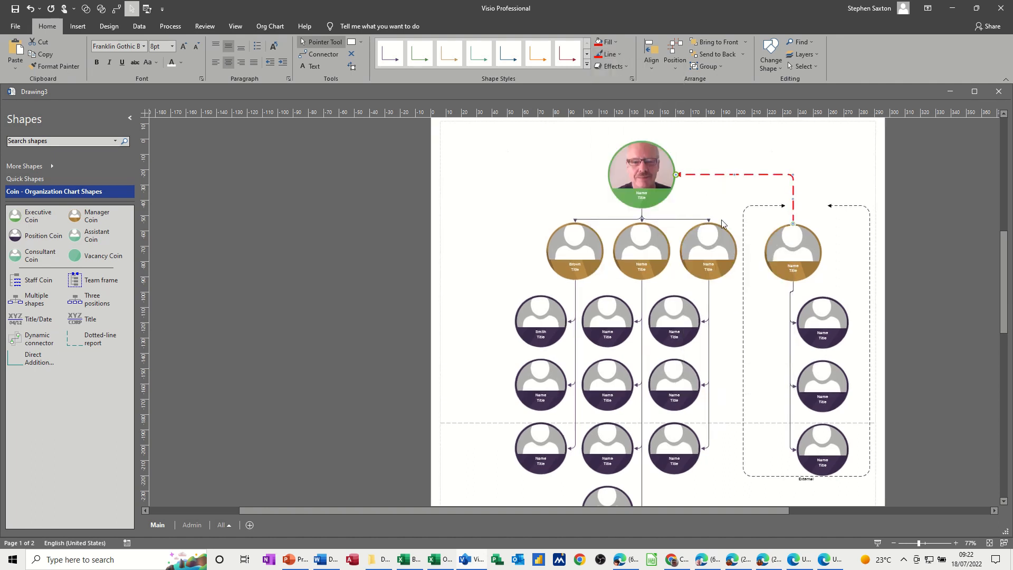
left_click(547, 163)
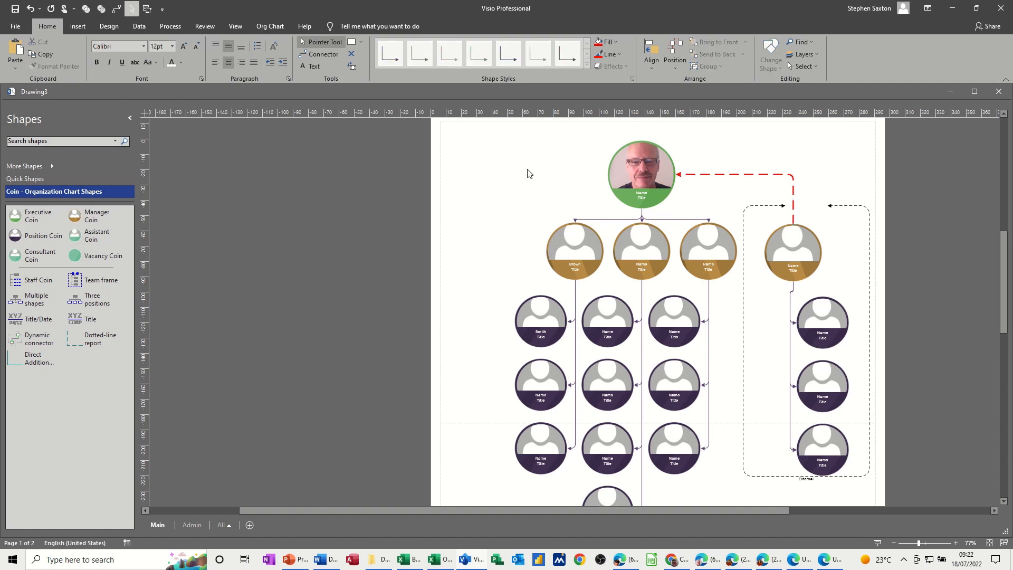
Step: Apply the world map background to the Main page of the organization chart
scroll(529, 174, "up", 2)
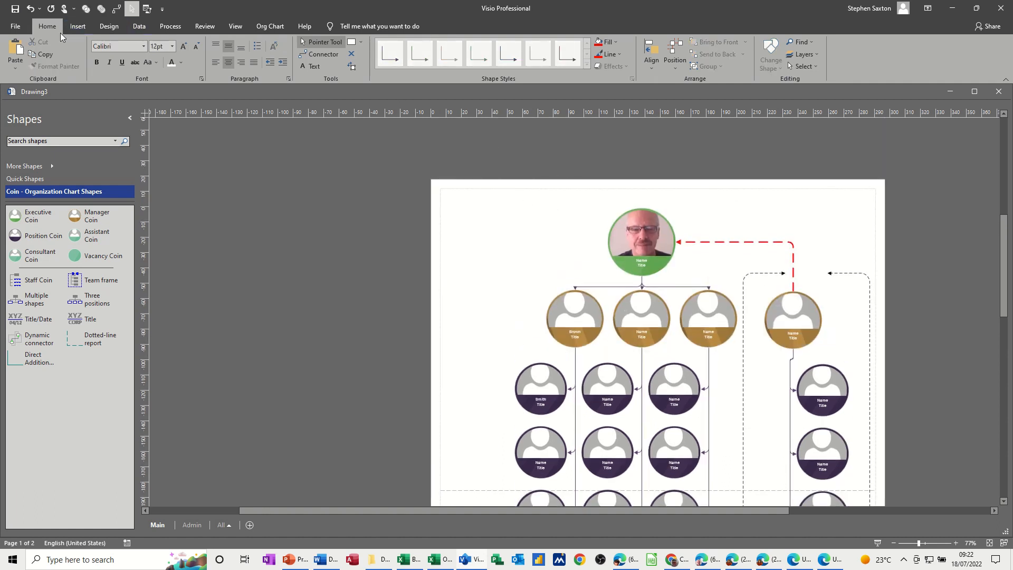
left_click(100, 28)
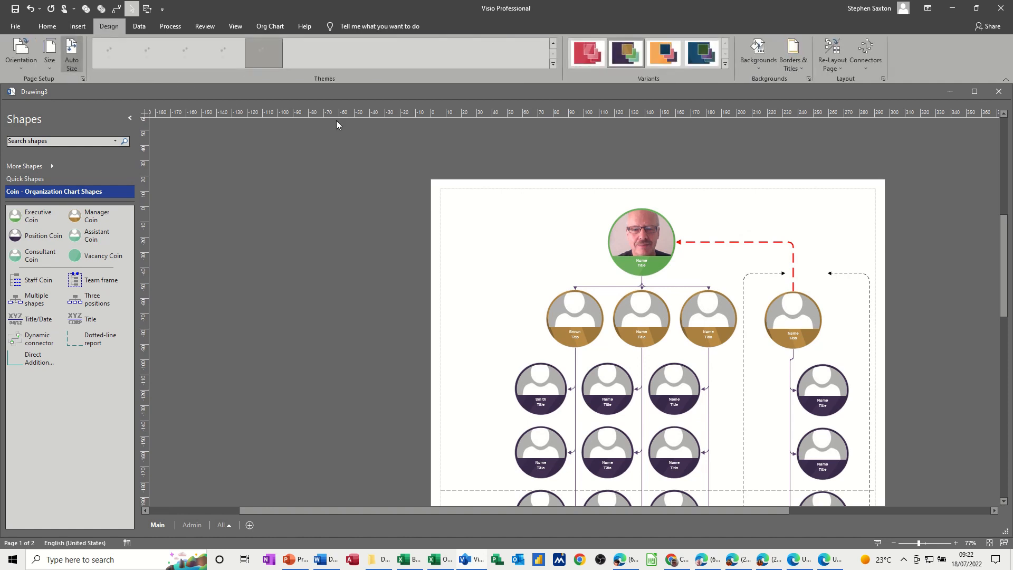
left_click(759, 51)
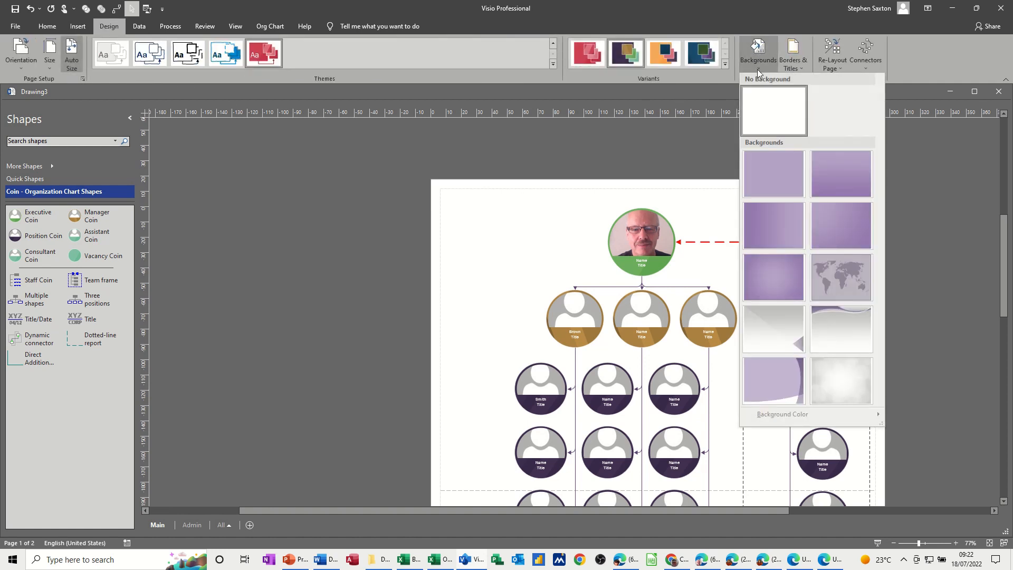
left_click(830, 287)
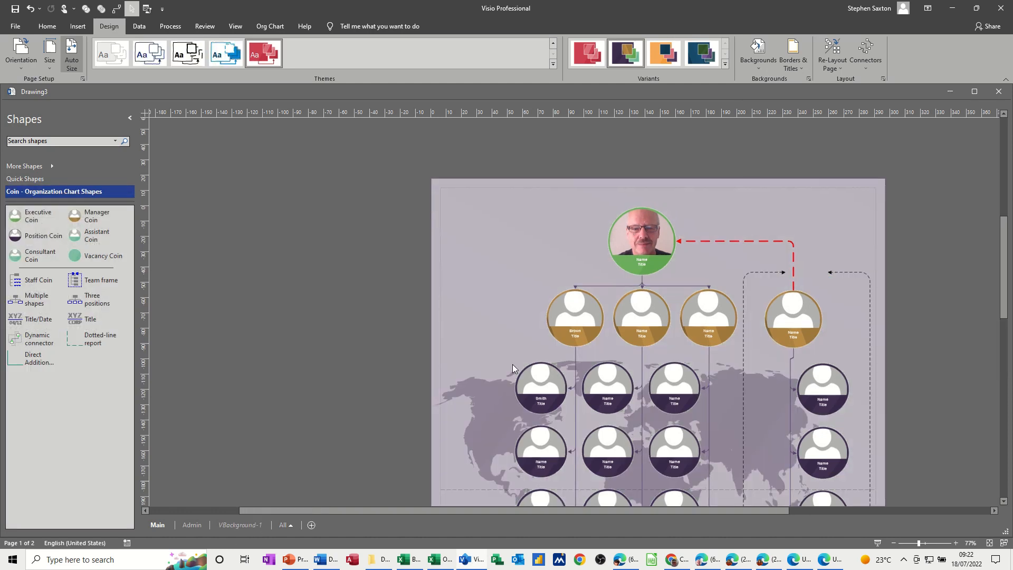
scroll(512, 364, "down", 3)
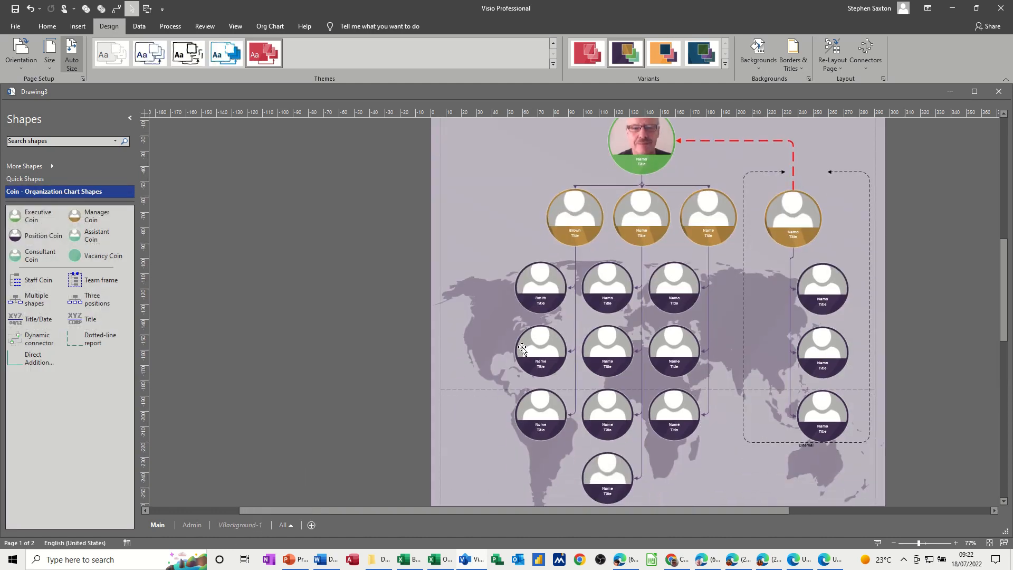
Step: Compare the Main, Admin and VBackground-1 pages to check which of them use the background
left_click(187, 525)
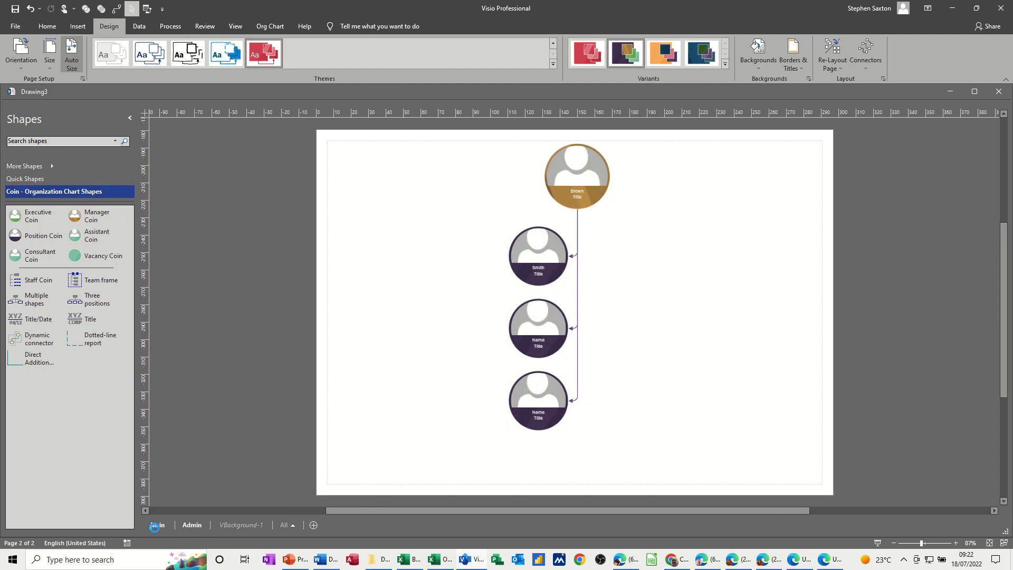
left_click(156, 525)
left_click(224, 527)
left_click(192, 526)
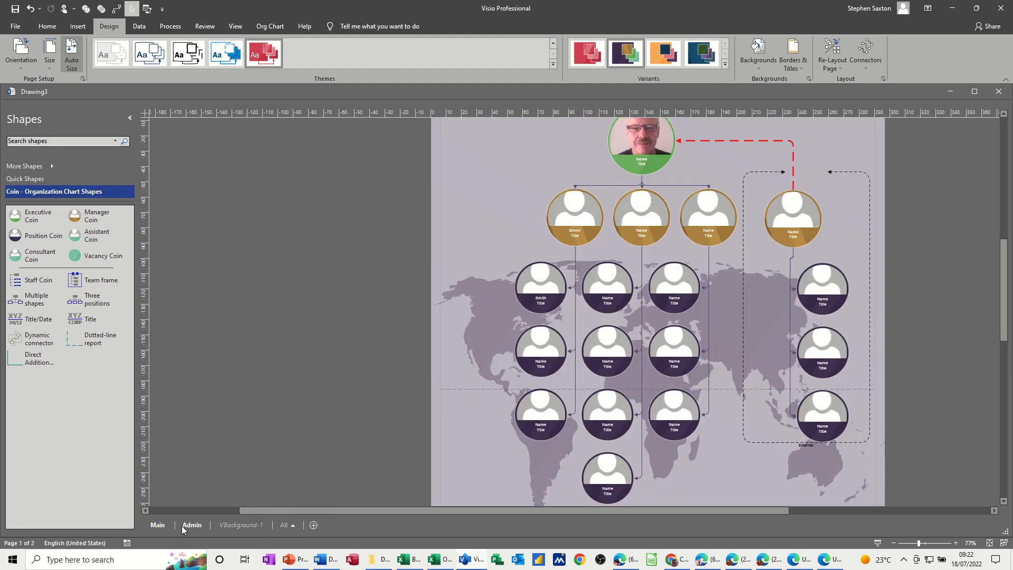
left_click(182, 525)
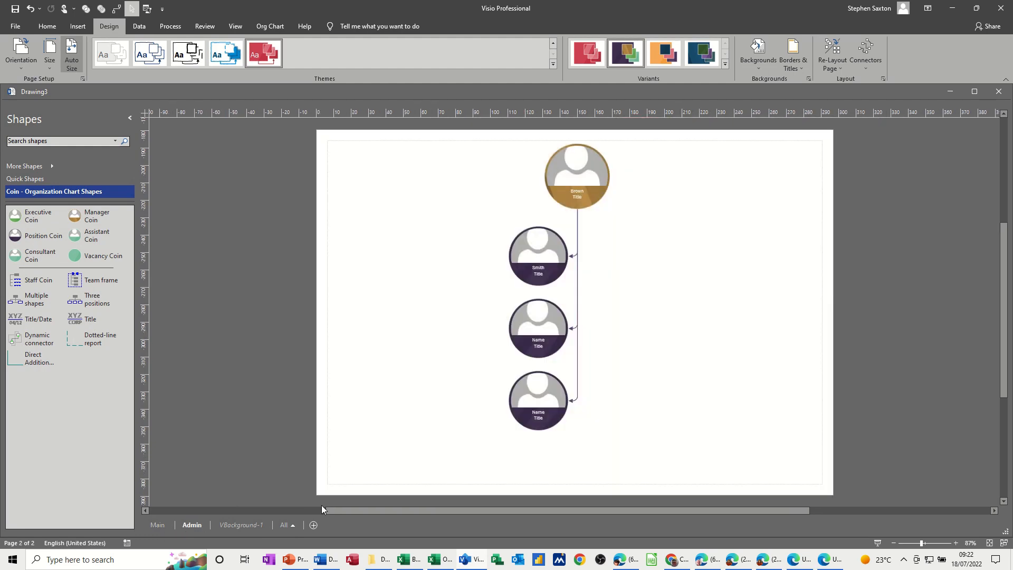
left_click(244, 524)
left_click(153, 527)
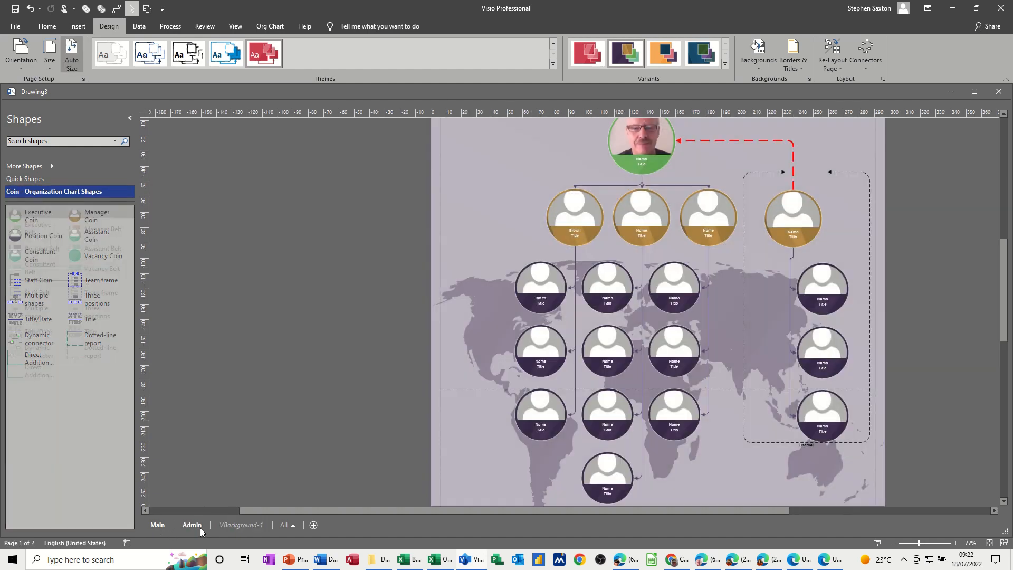
Step: Assign VBackground-1 as the background of the Admin page in its page properties
left_click(191, 525)
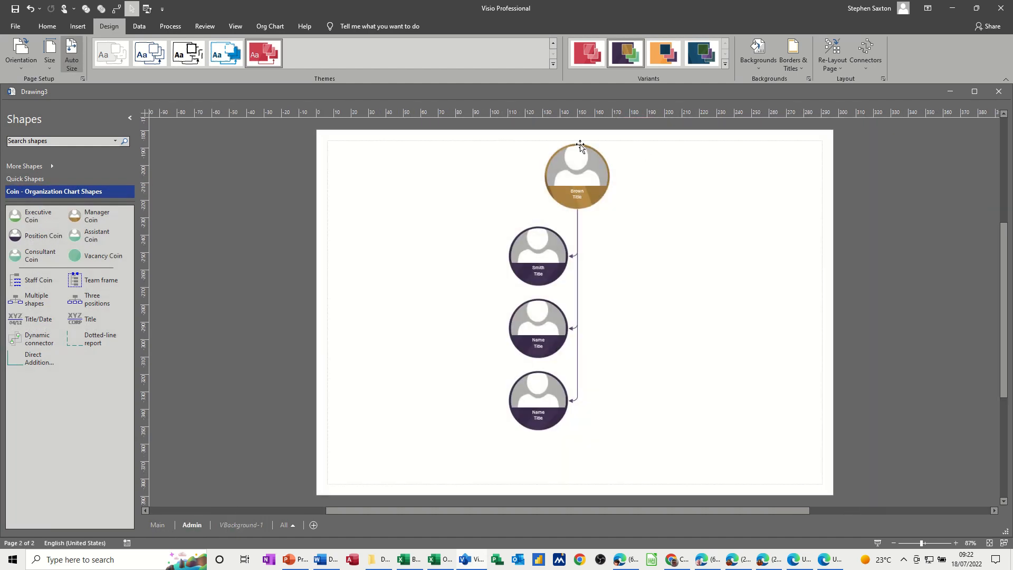
right_click(188, 527)
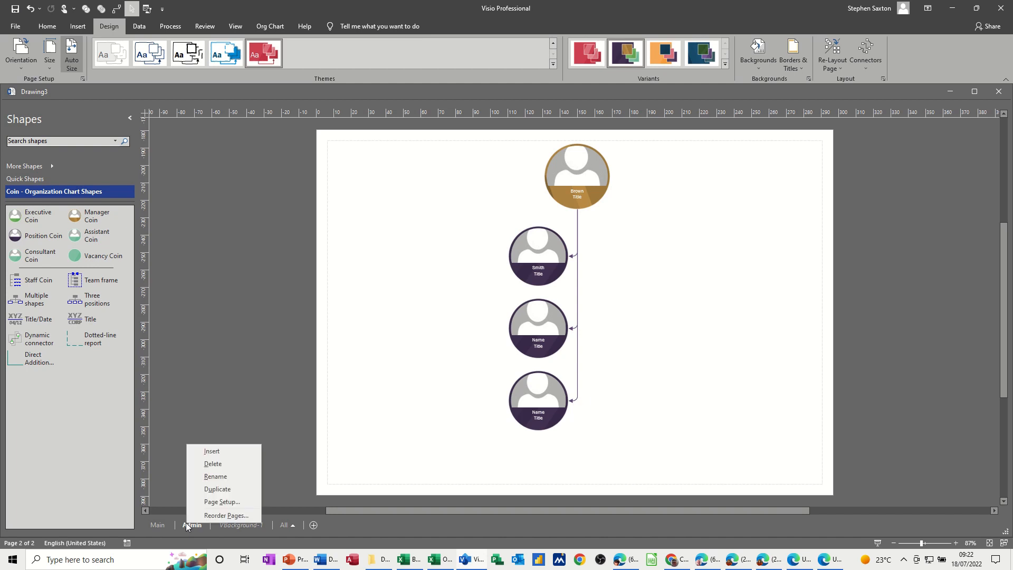
left_click(222, 502)
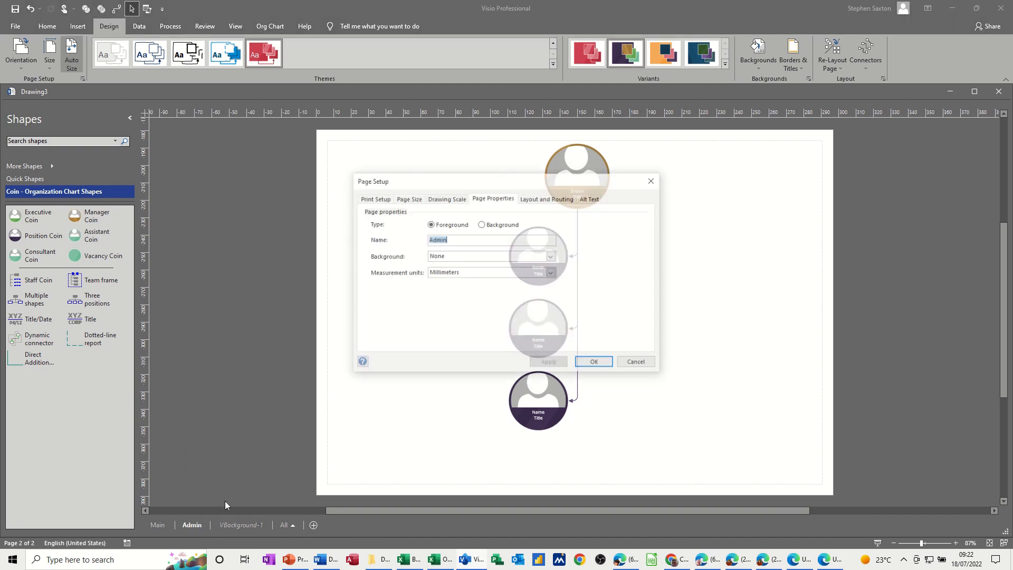
left_click(439, 260)
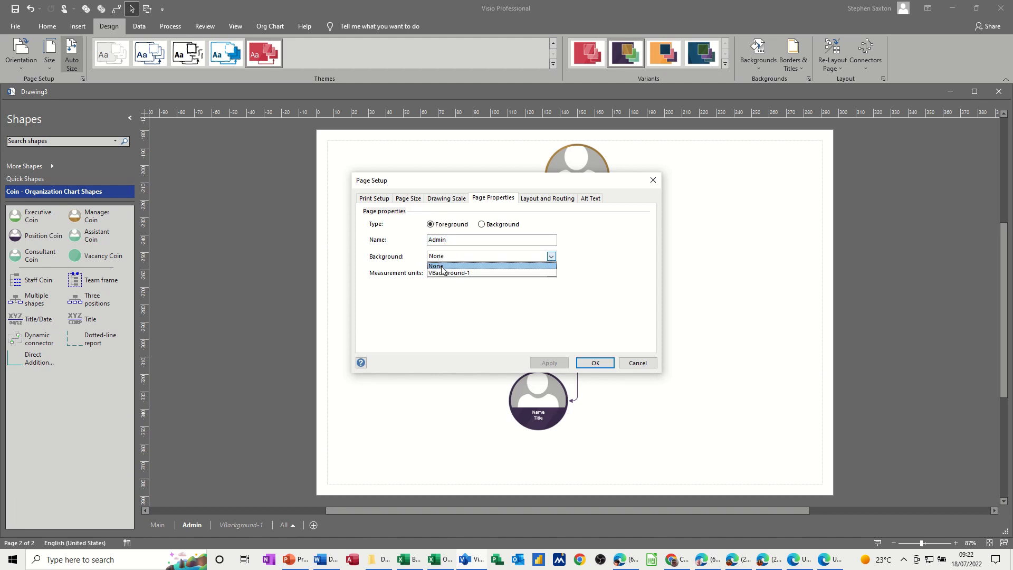
left_click(442, 273)
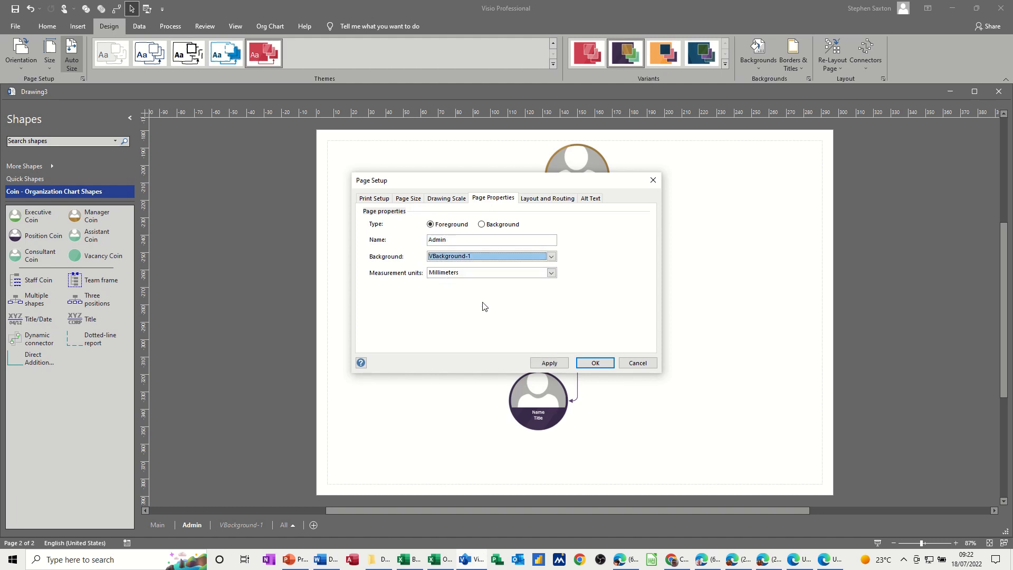
left_click(596, 362)
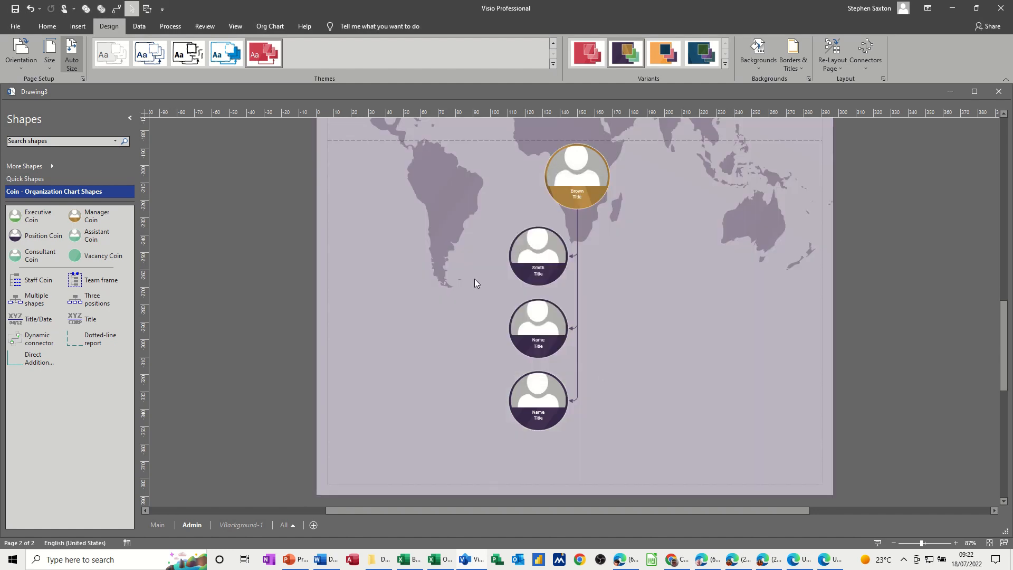
scroll(669, 350, "up", 2)
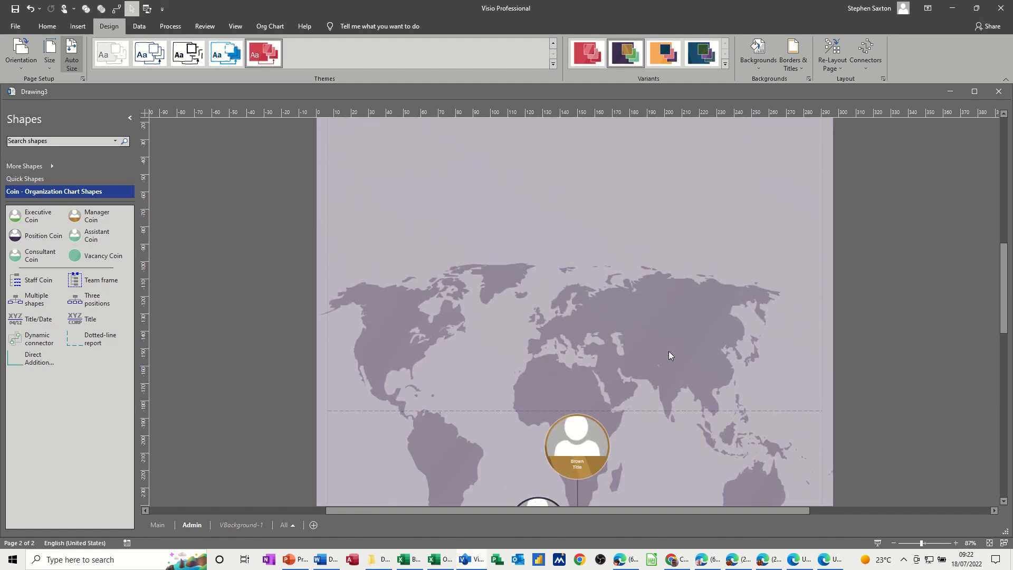
scroll(670, 350, "down", 2)
Step: Add the first border and title style, with a teal title bar and green date block, to the Main page
left_click(226, 522)
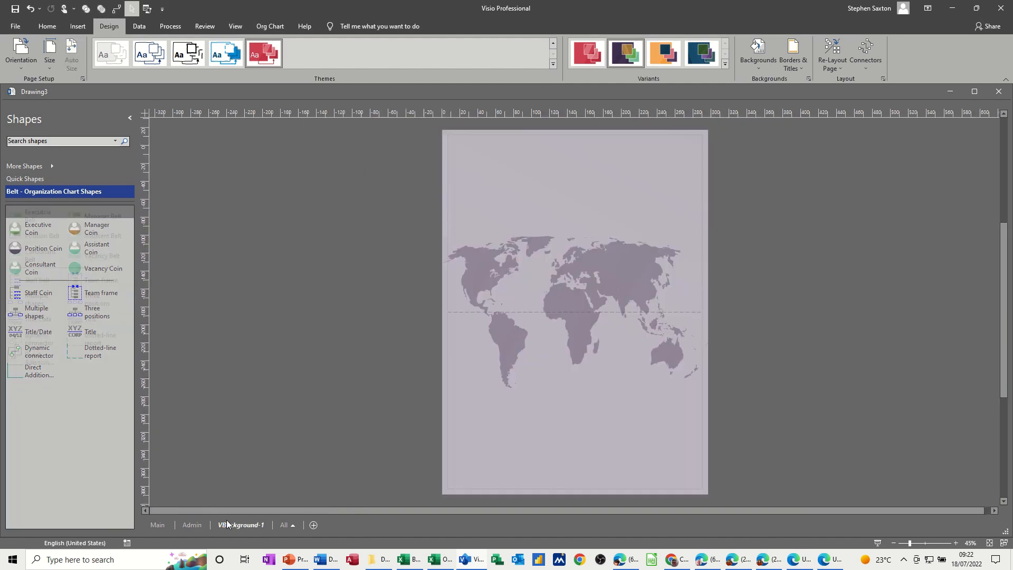
left_click(157, 525)
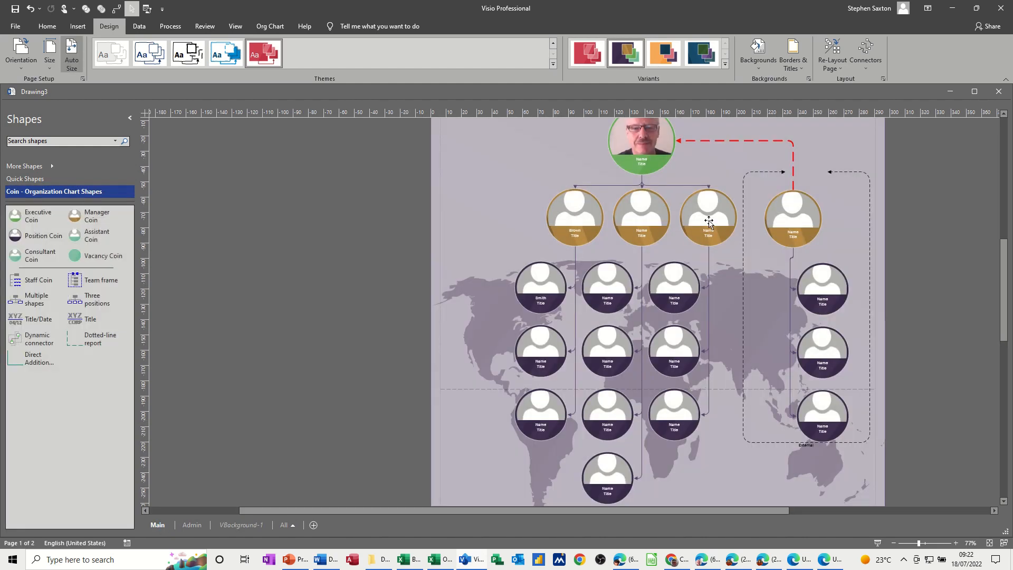
left_click(798, 51)
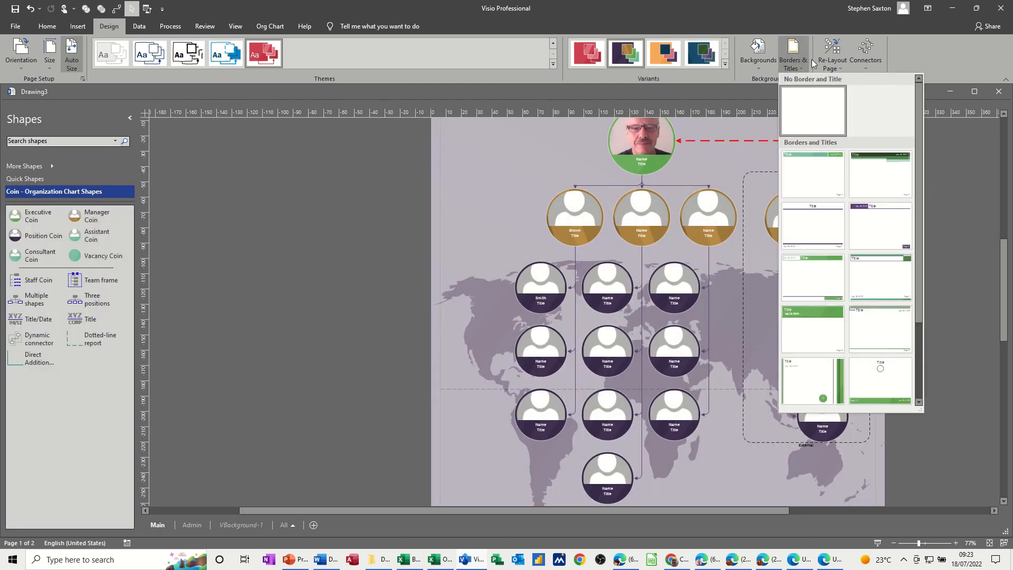
left_click(823, 168)
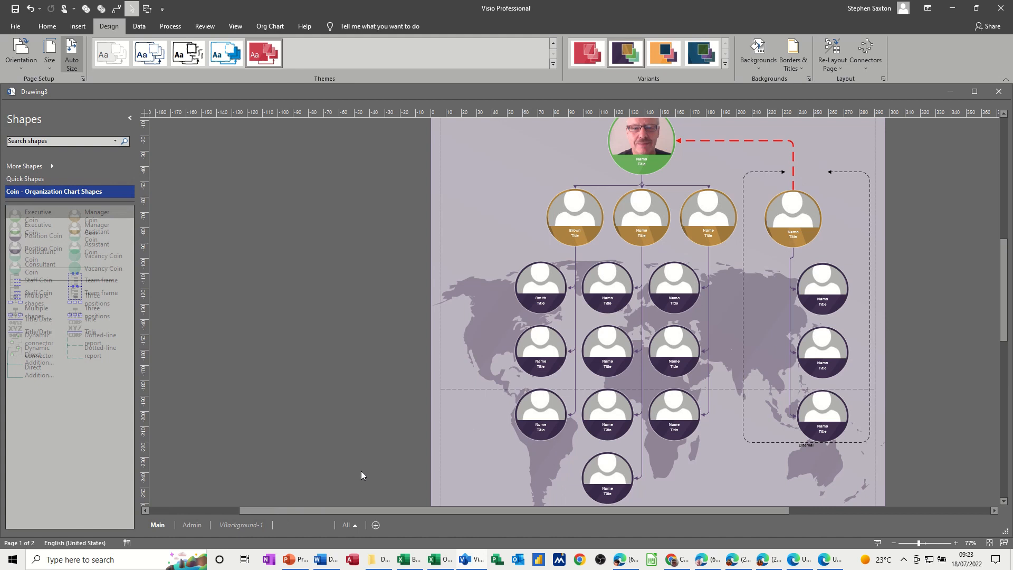
Step: Replace the title placeholder on the VBackground-2 page with "Org Chart IT's Easy" and check it on the Main page
left_click(284, 526)
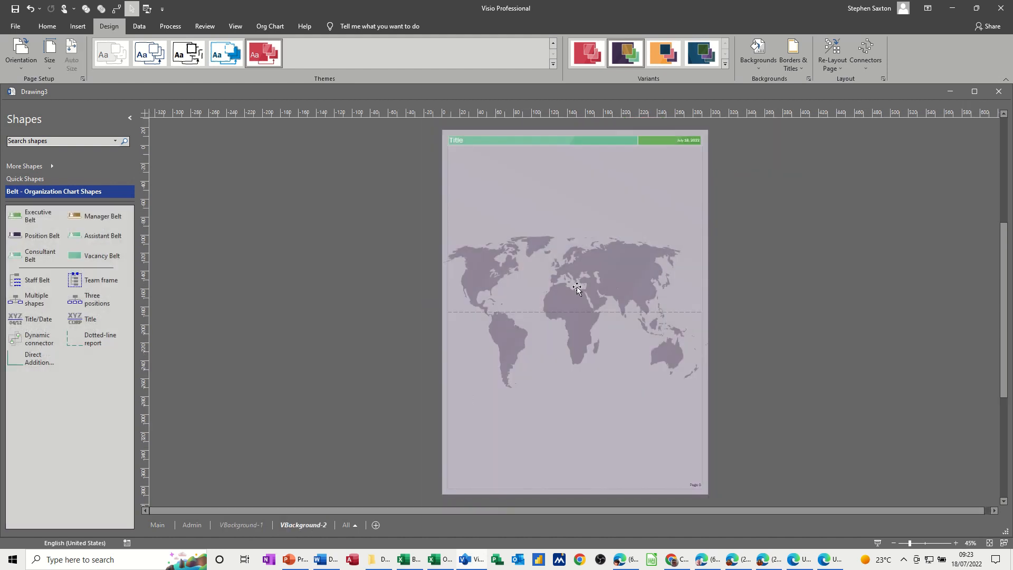
double_click(471, 140)
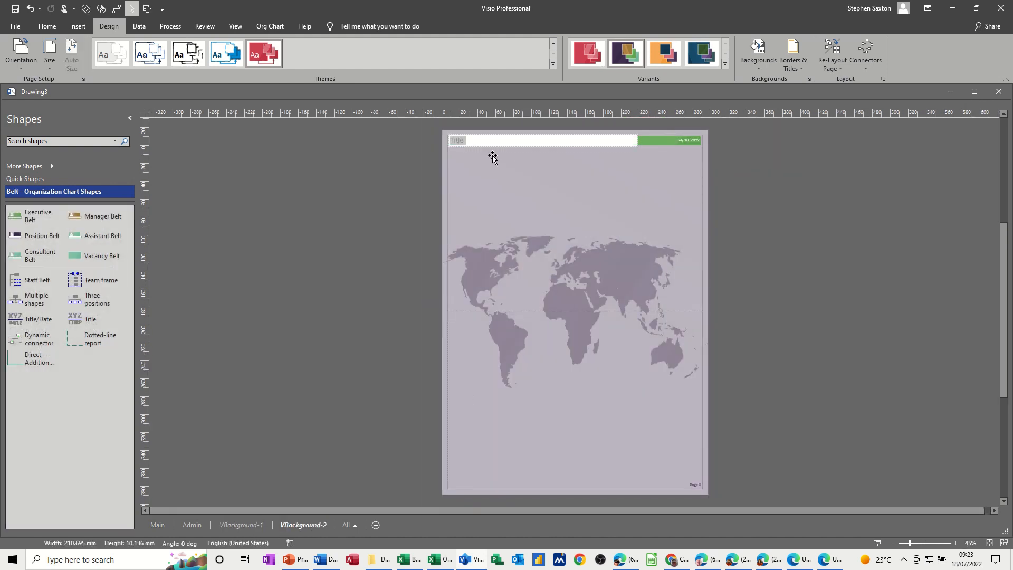
type("Org Cgart IT's Easy")
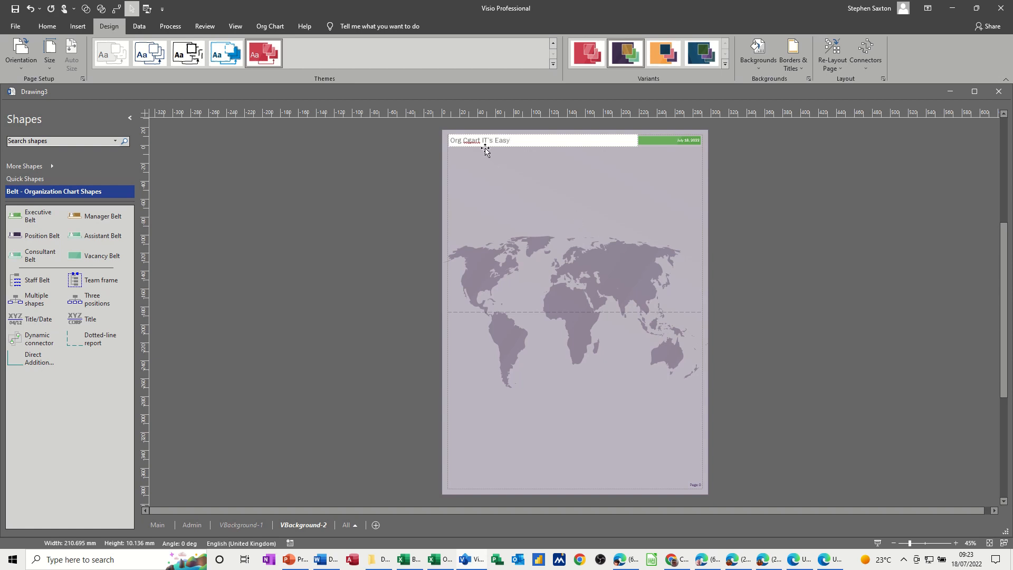
key("BackSpace")
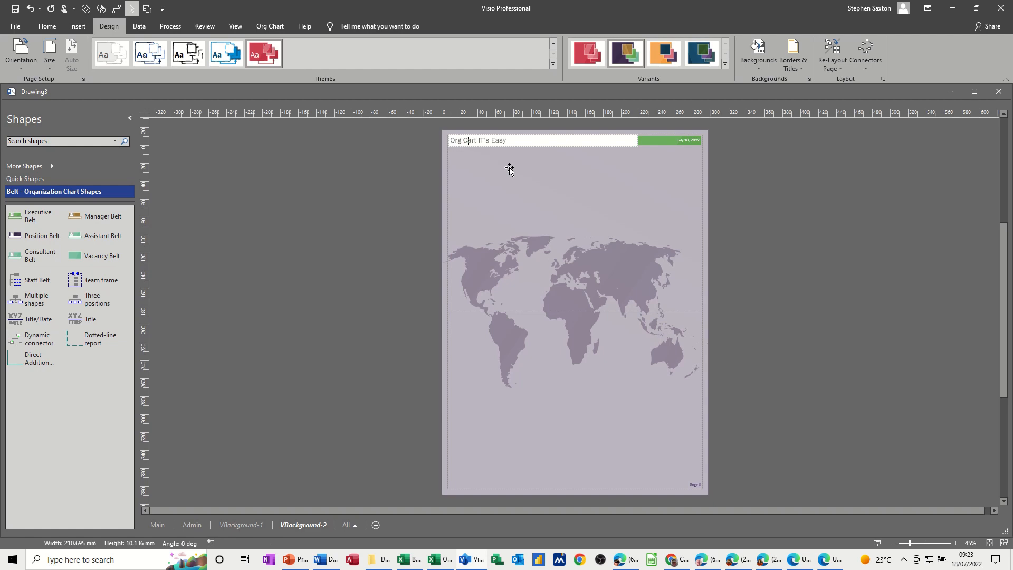
type("h")
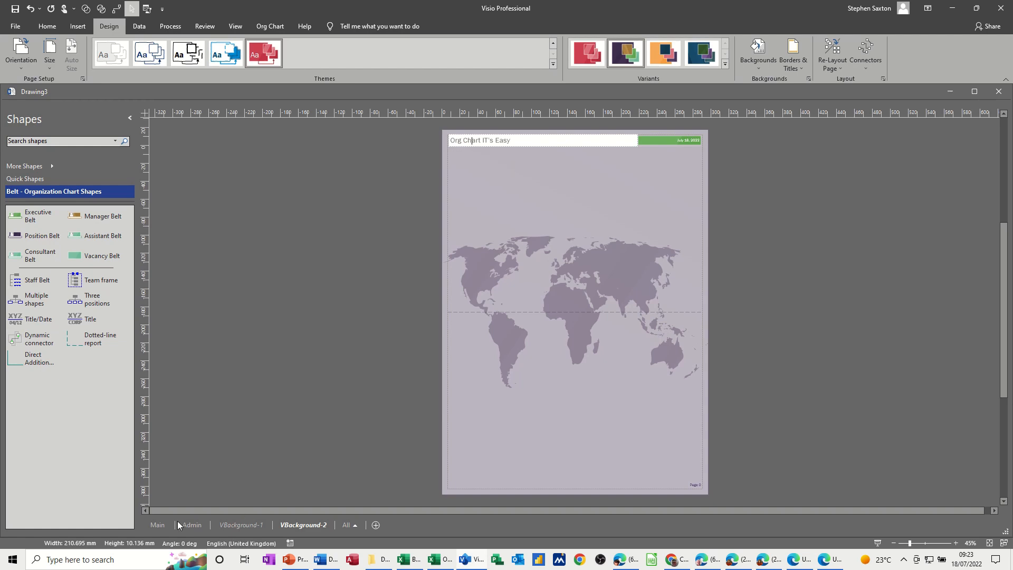
left_click(157, 525)
scroll(639, 357, "up", 3, "ctrl")
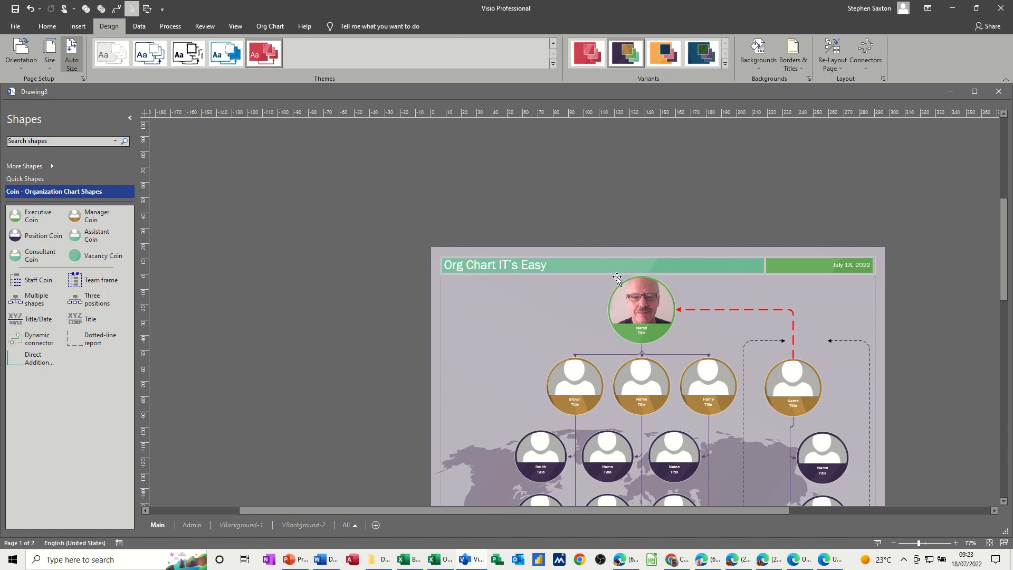
Step: Examine the Admin and Main pages to compare their background, title border and page extent
left_click(192, 524)
scroll(426, 392, "up", 5)
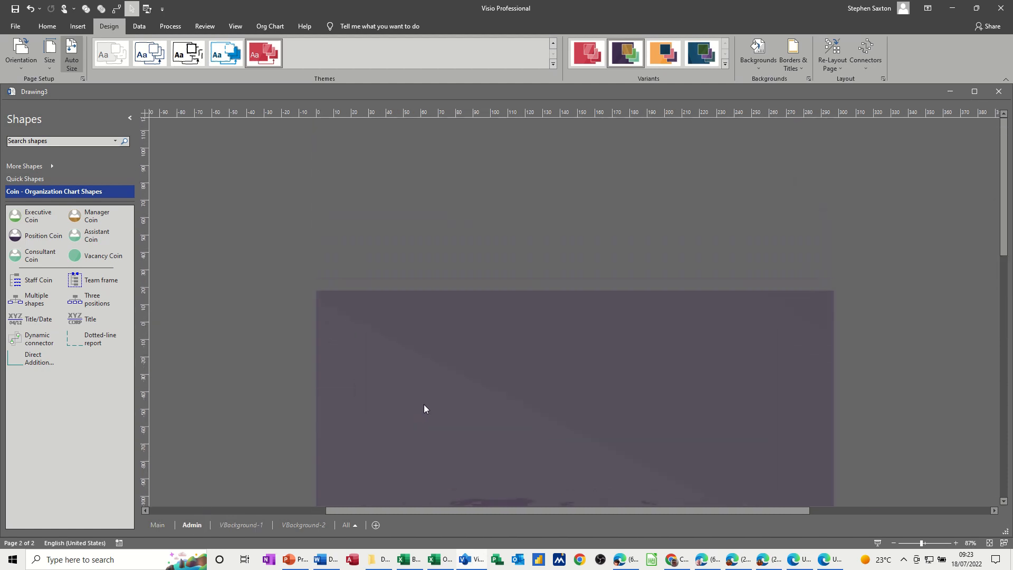
scroll(426, 417, "down", 1)
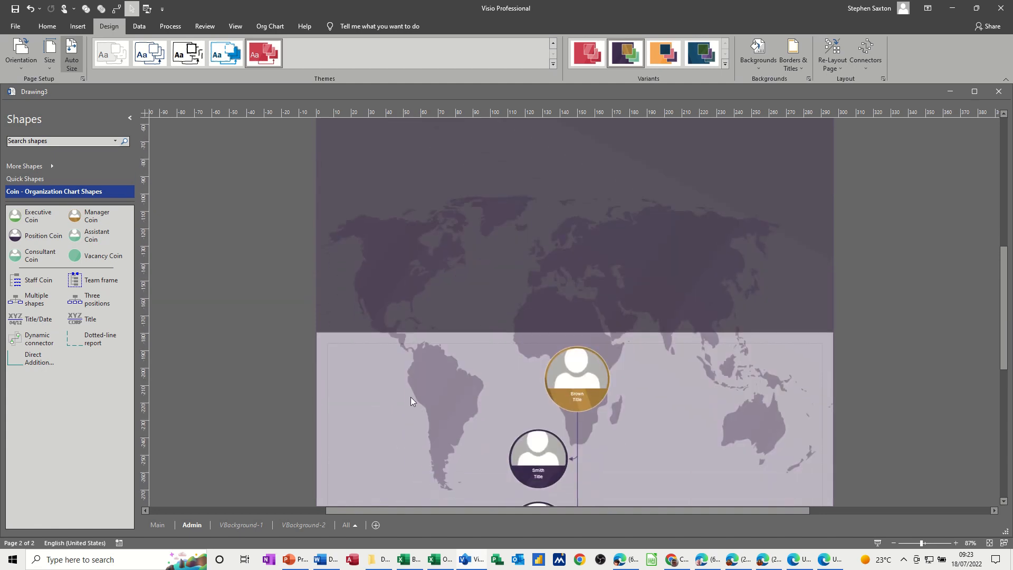
scroll(640, 406, "down", 3)
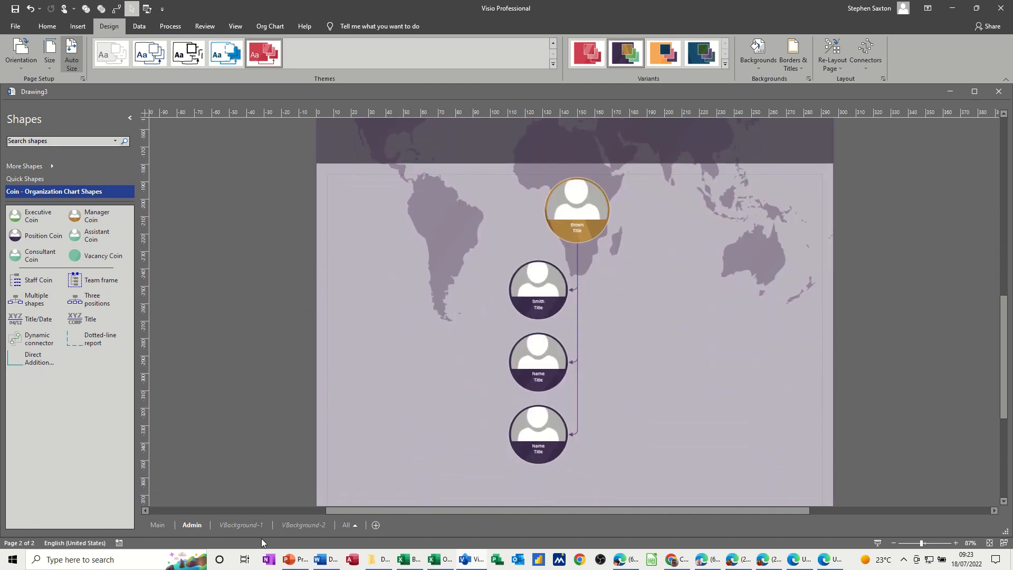
right_click(192, 524)
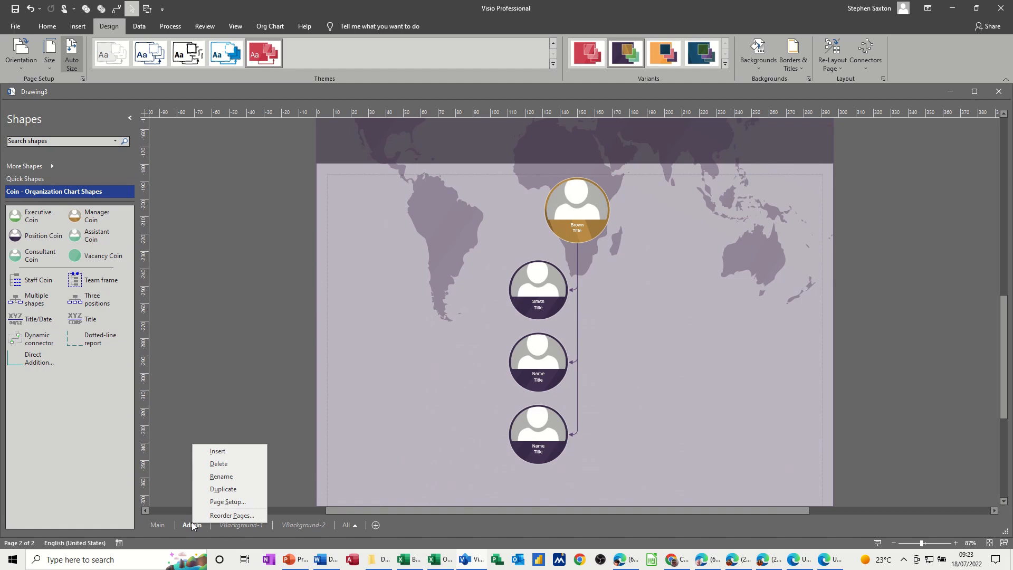
left_click(191, 523)
left_click(157, 524)
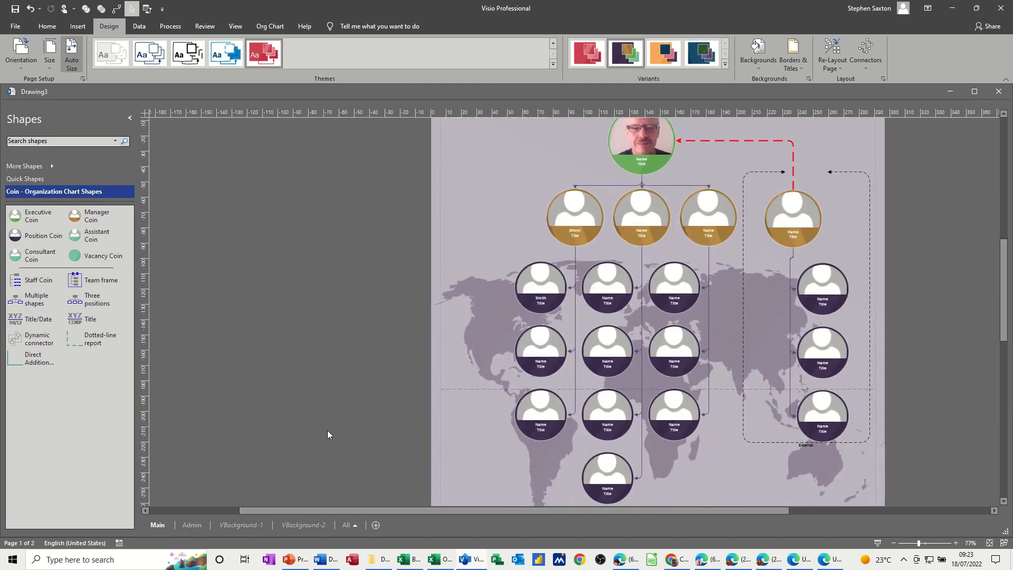
scroll(327, 429, "down", 3)
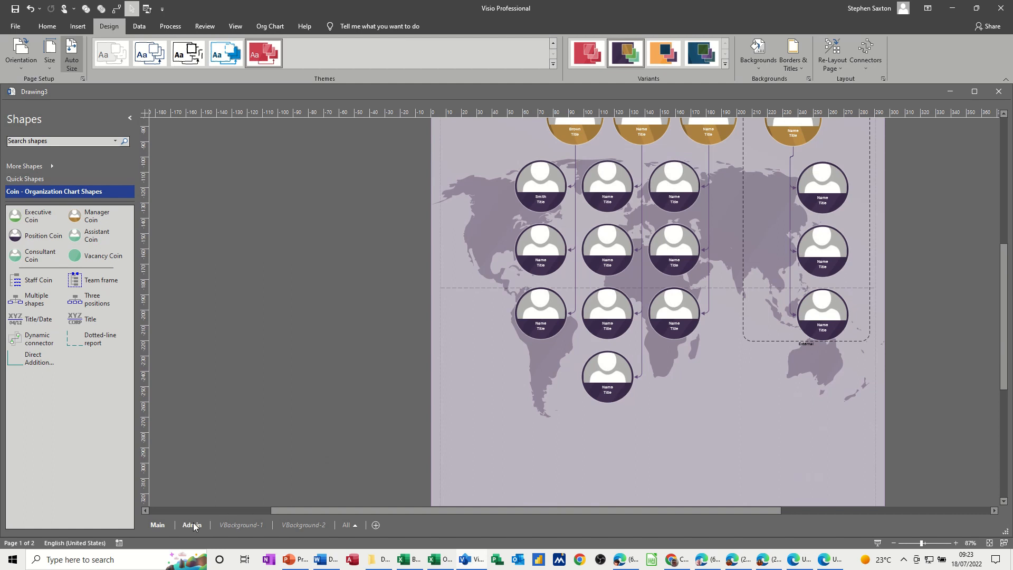
Step: Assign VBackground-2 as the background of the Admin page in its page properties and check the result
left_click(193, 523)
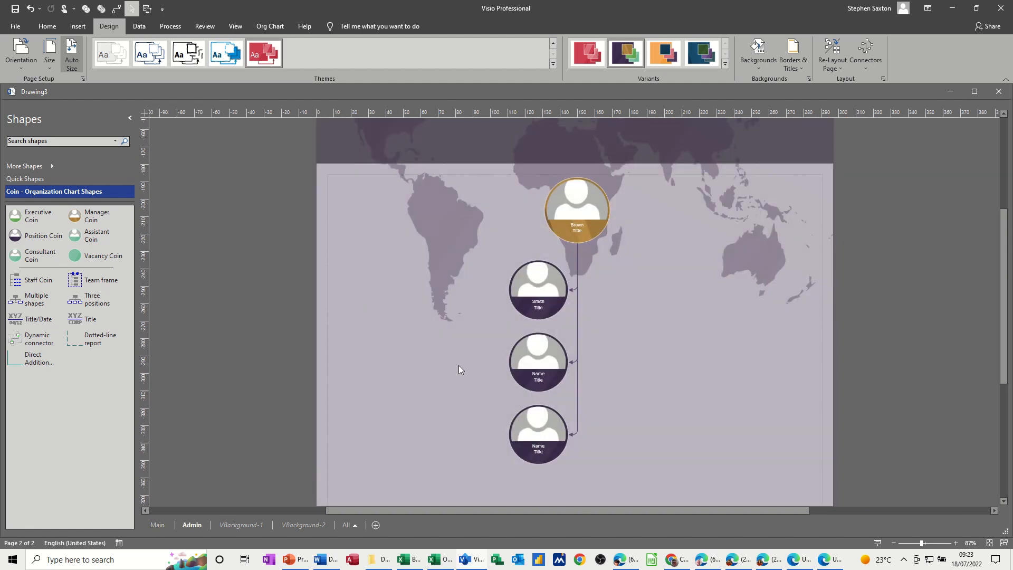
right_click(193, 526)
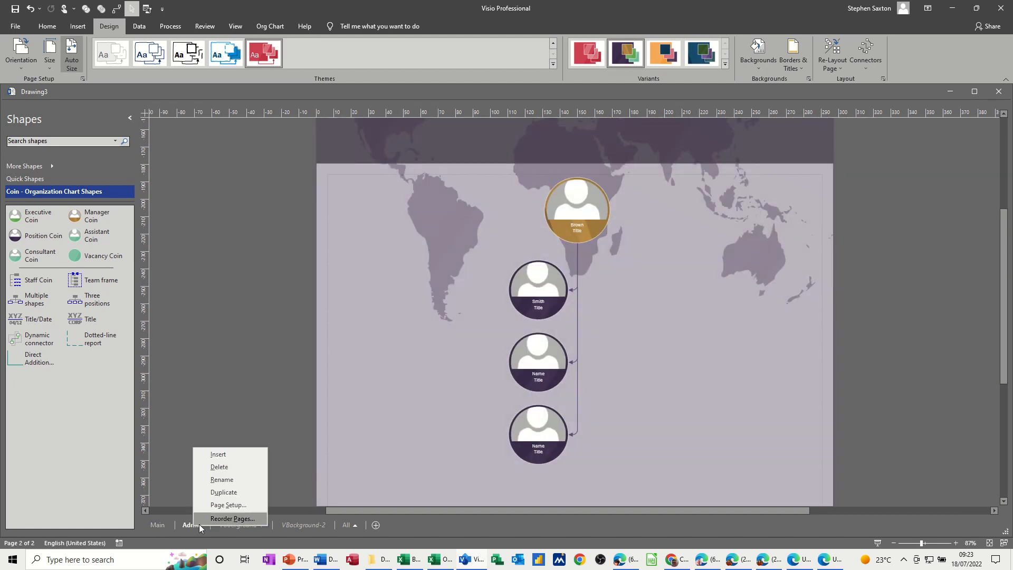
left_click(223, 502)
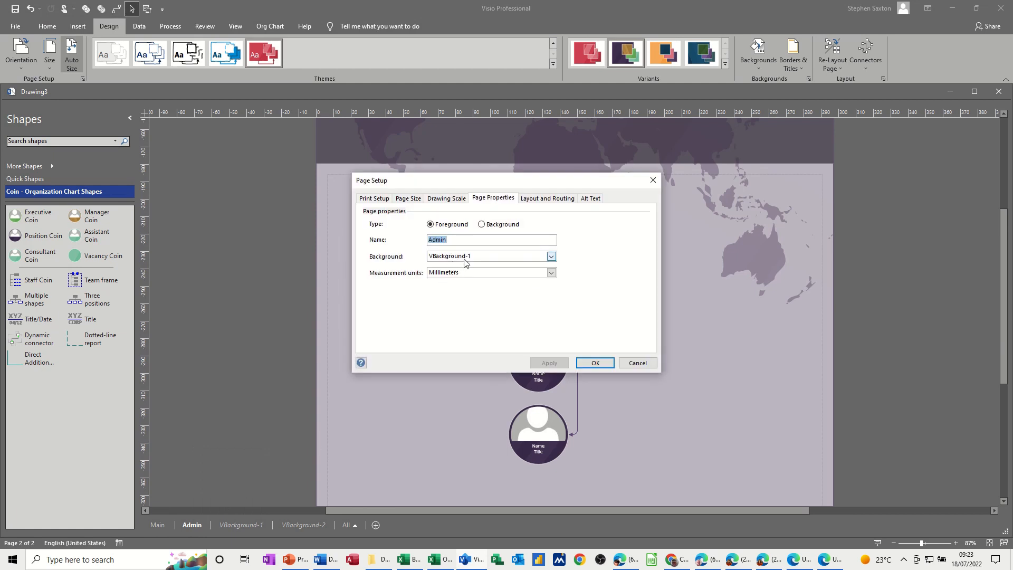
left_click(500, 262)
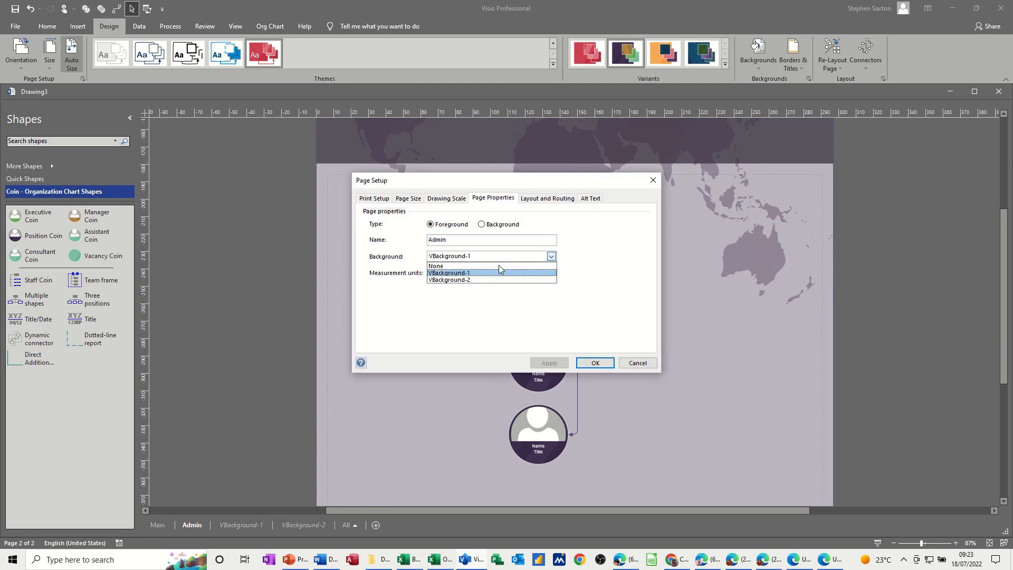
left_click(488, 280)
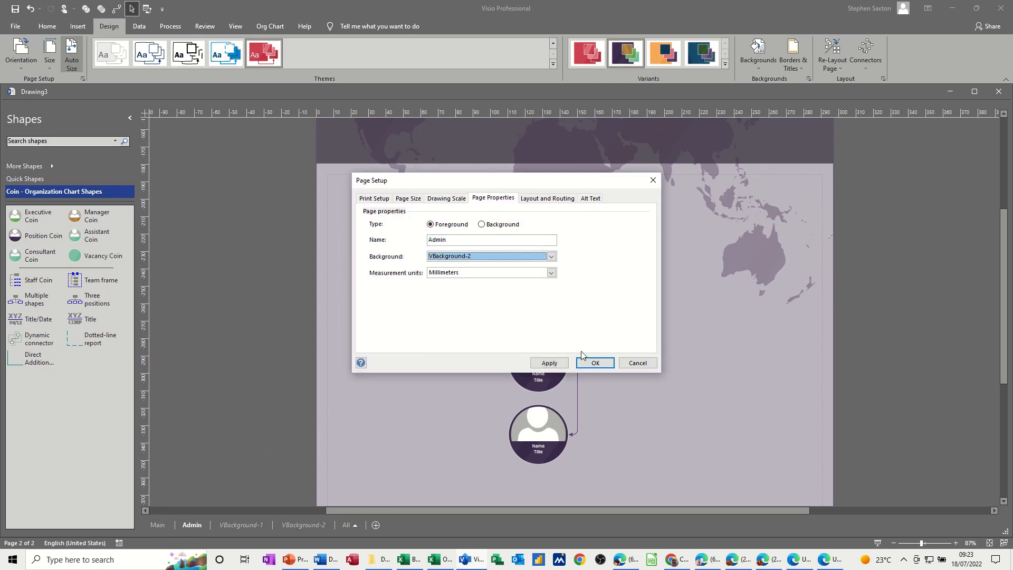
left_click(593, 362)
scroll(442, 375, "up", 10)
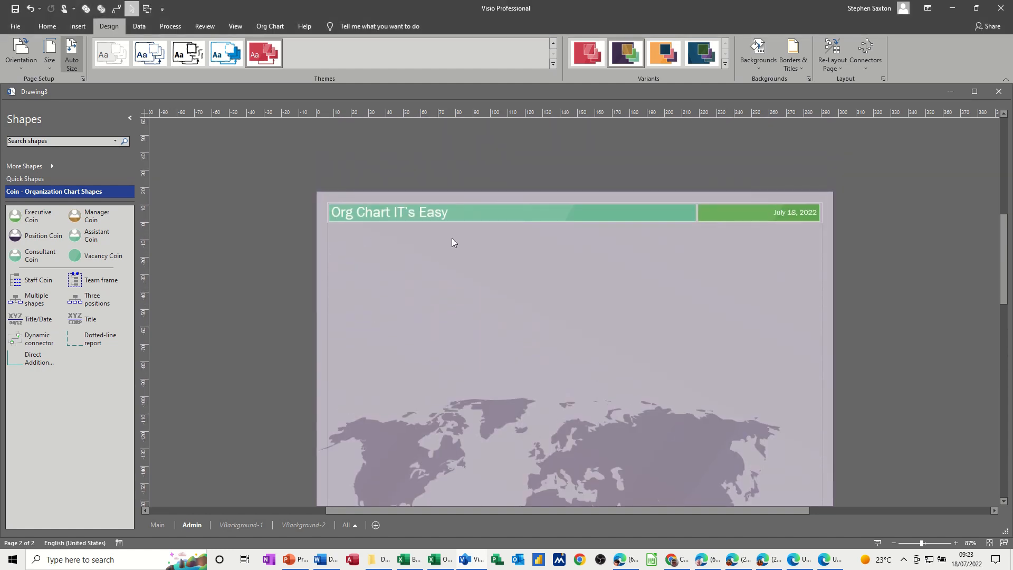
scroll(452, 241, "down", 10)
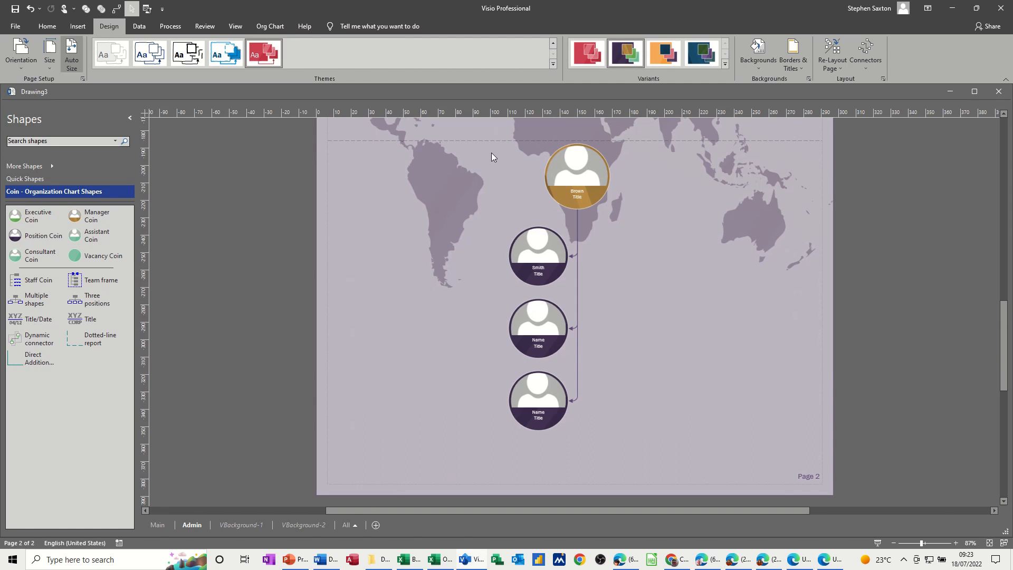
Step: Move all the shapes on the Admin page up to just below the title bar
left_click_drag(481, 146, 655, 463)
left_click(484, 164)
key("ctrl+a")
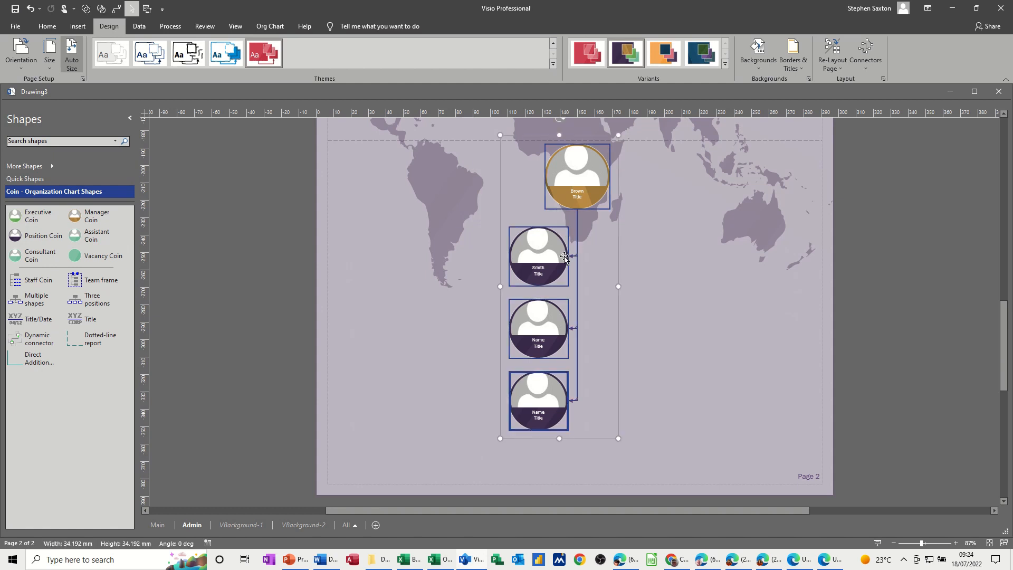
left_click_drag(543, 104, 547, 128)
scroll(659, 262, "up", 3)
left_click_drag(558, 311, 582, 156)
scroll(642, 313, "up", 2)
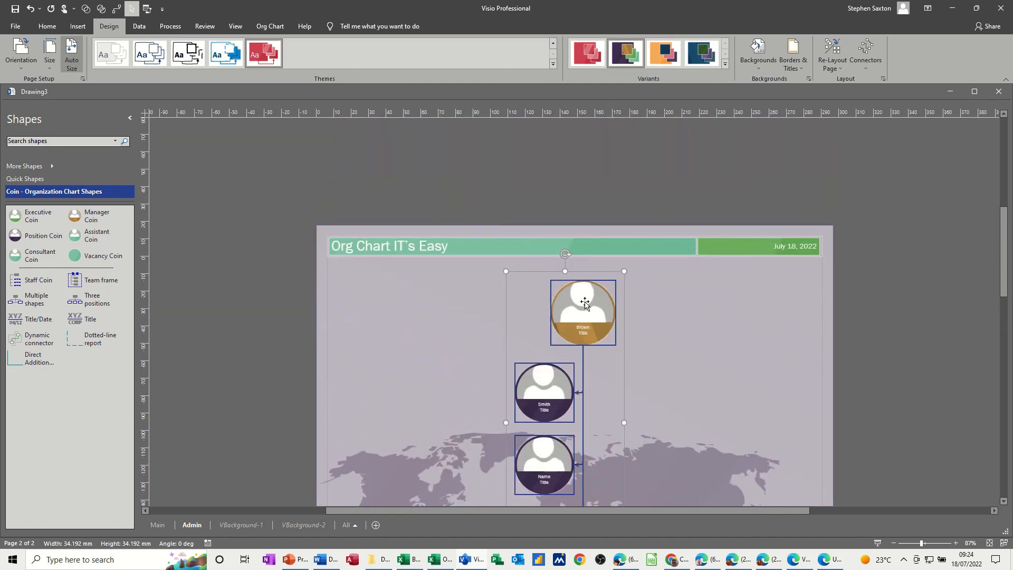
left_click(710, 327)
Step: Examine the Admin and Main page layouts and the source data in Excel's Org input data Visio.xlsx workbook, returning to Visio
scroll(715, 326, "down", 3)
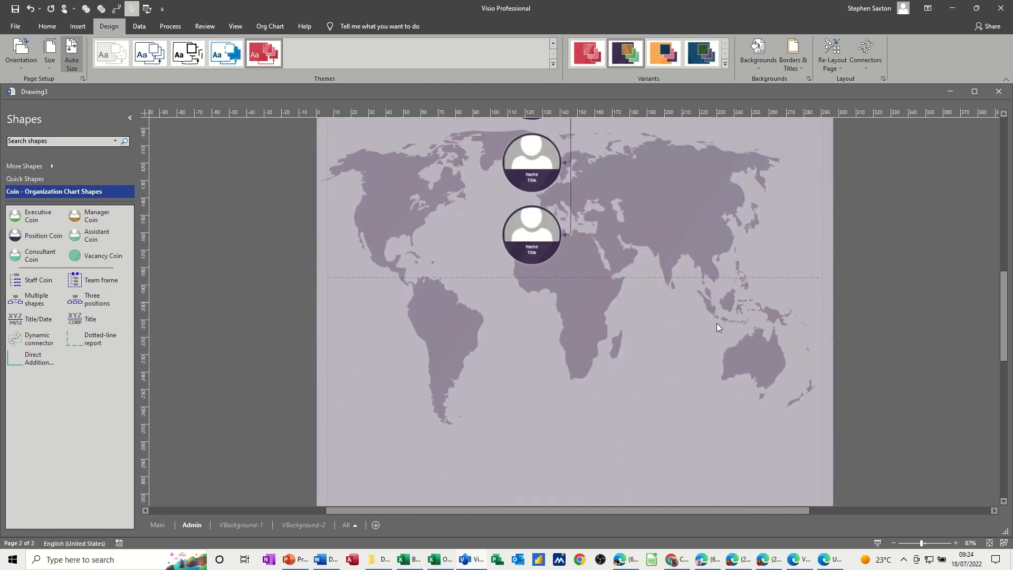
scroll(716, 327, "down", 2)
scroll(663, 315, "up", 5)
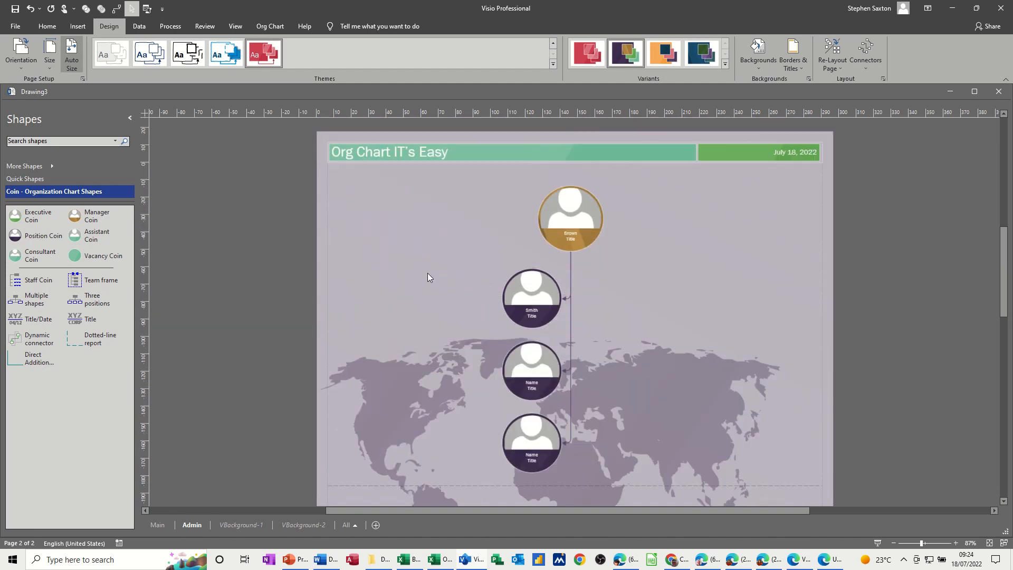
scroll(419, 276, "up", 1)
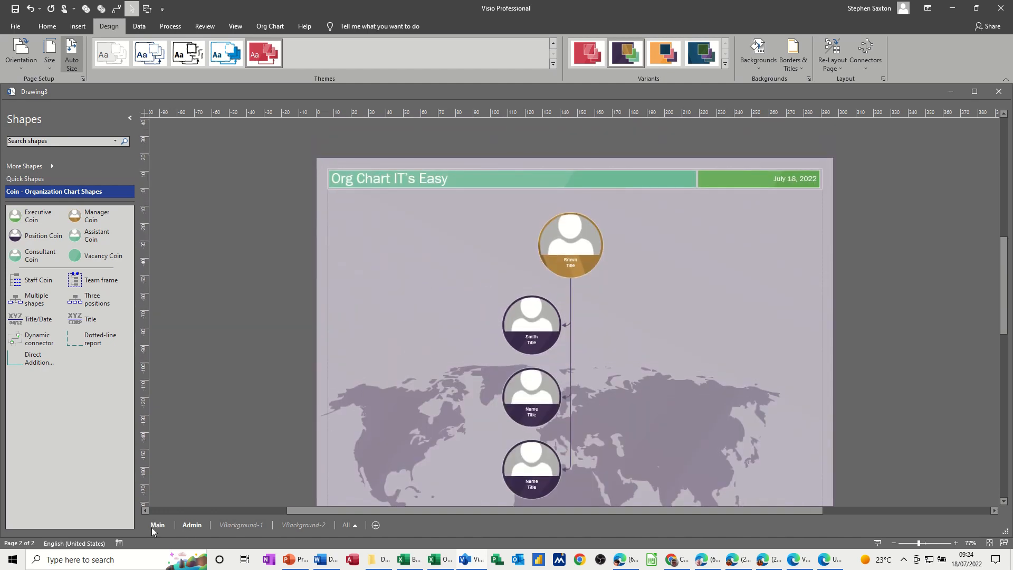
left_click(151, 526)
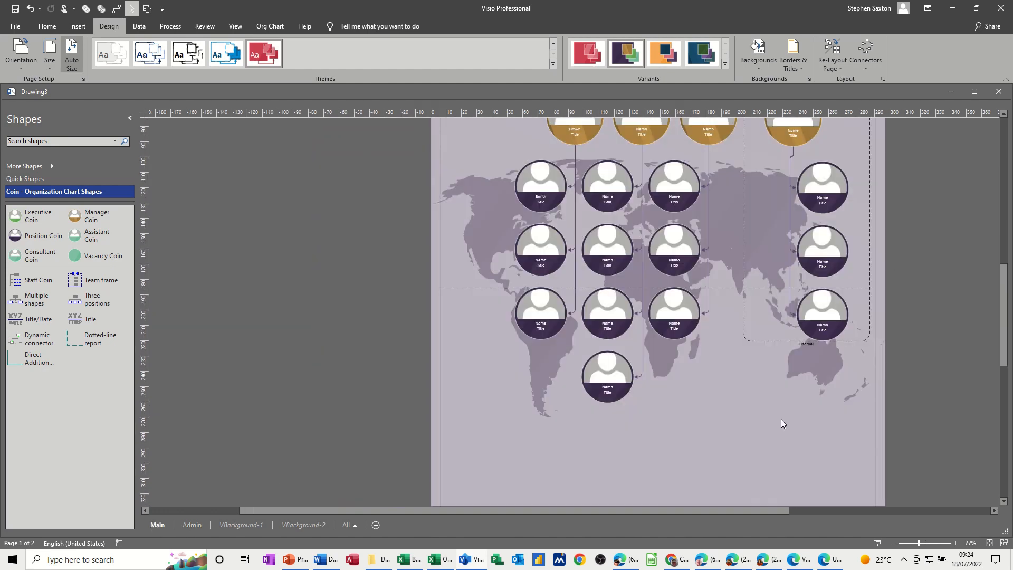
scroll(781, 420, "up", 5)
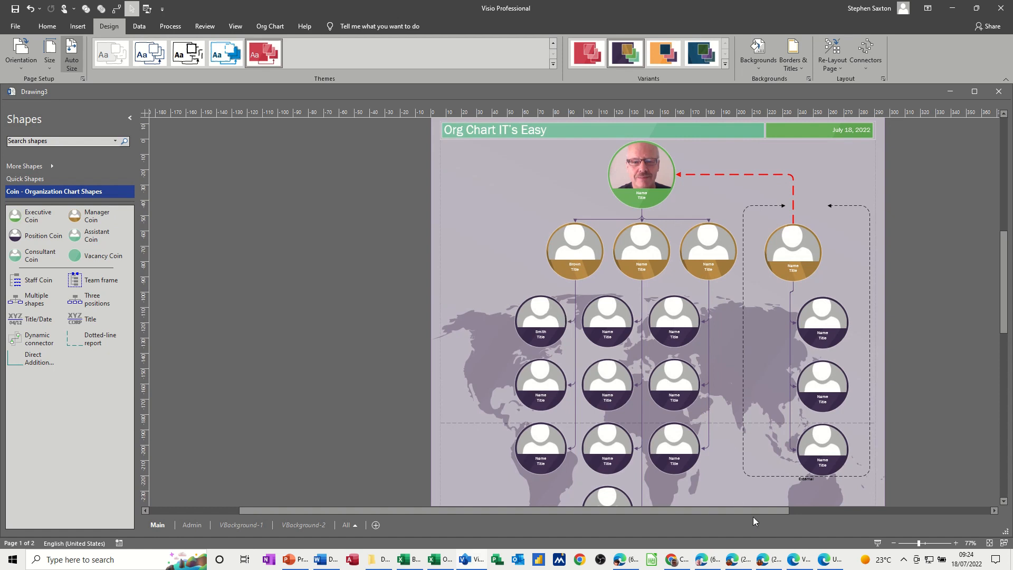
left_click_drag(748, 512, 785, 512)
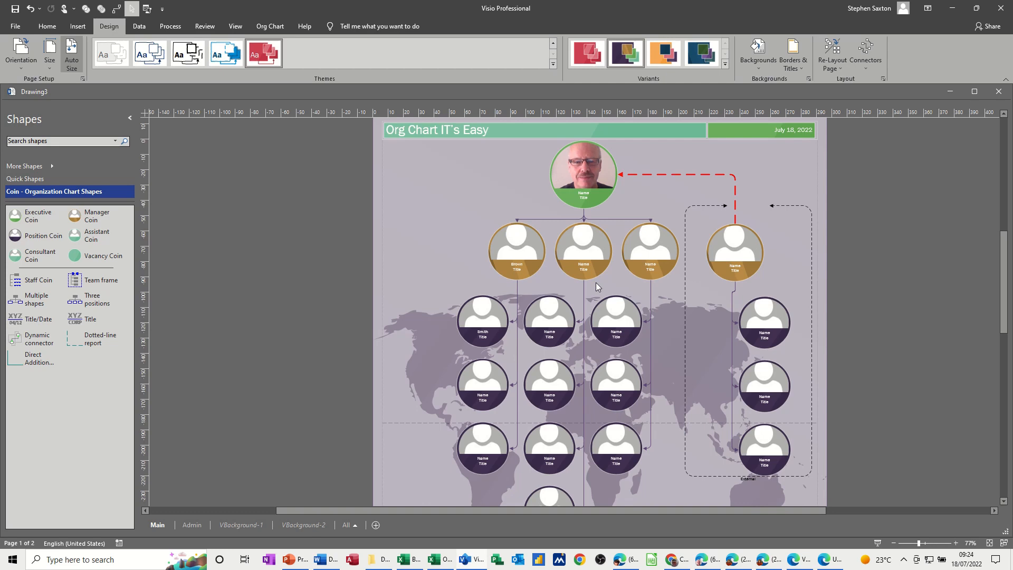
left_click(434, 560)
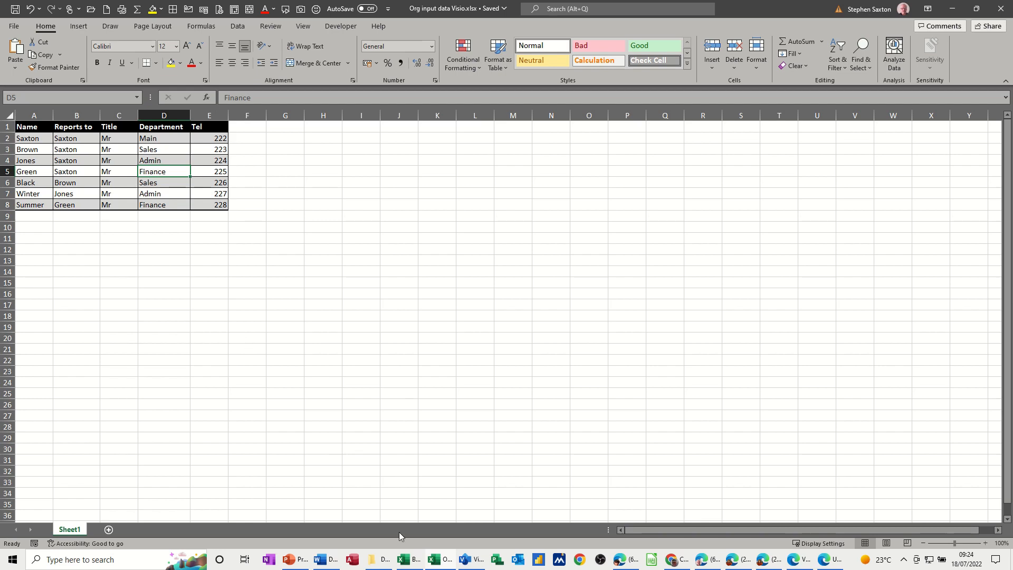
left_click(463, 560)
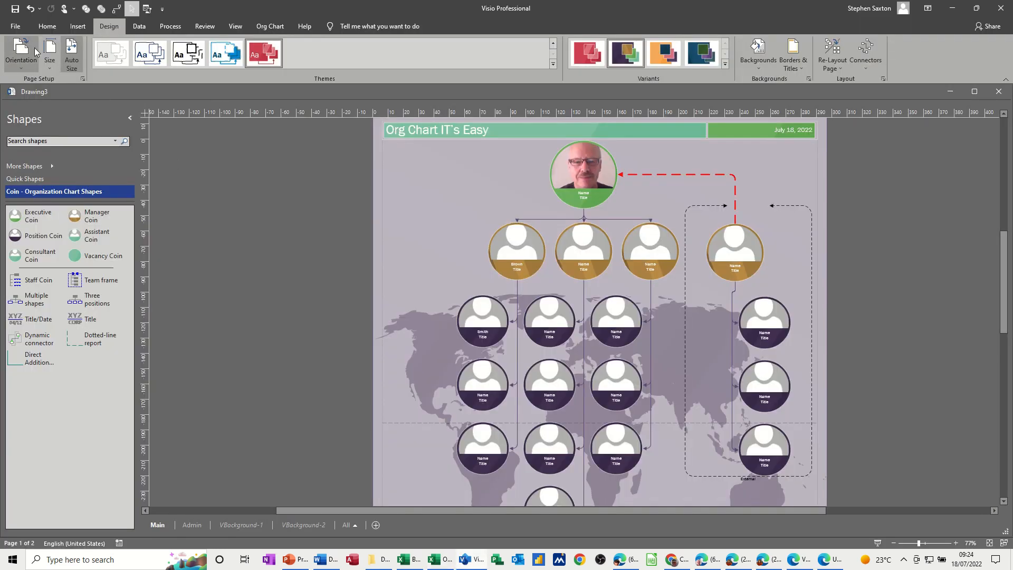
Step: Create a metric Organization Chart drawing from the coin-style sample, maximize it and delete all its sample content
left_click(14, 30)
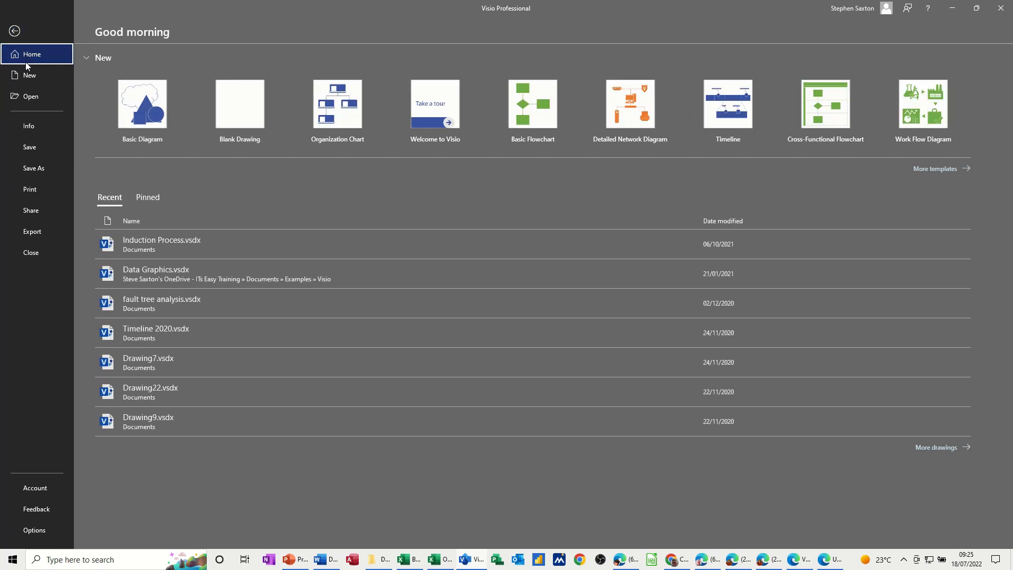
left_click(337, 106)
left_click(369, 325)
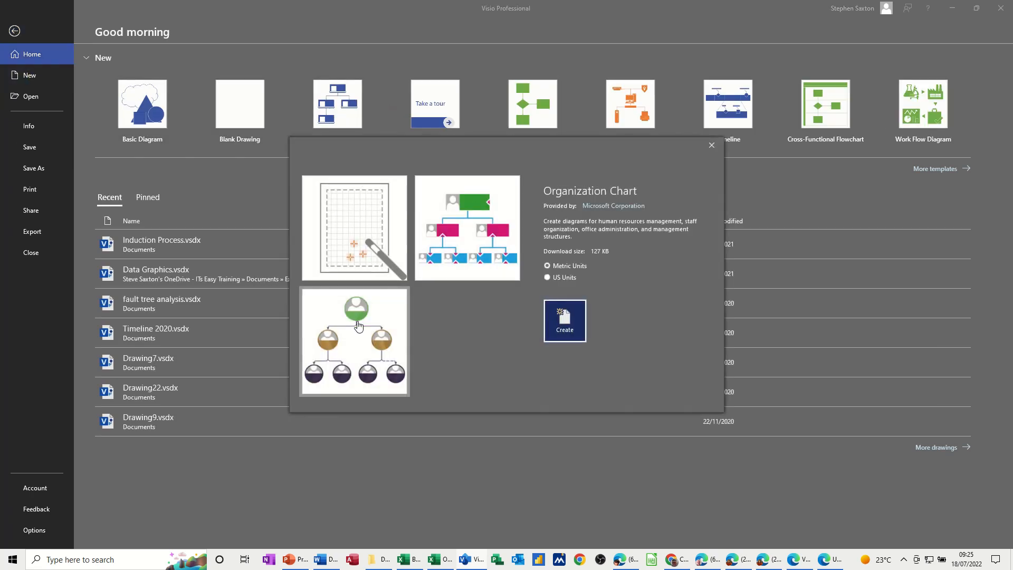
left_click(565, 354)
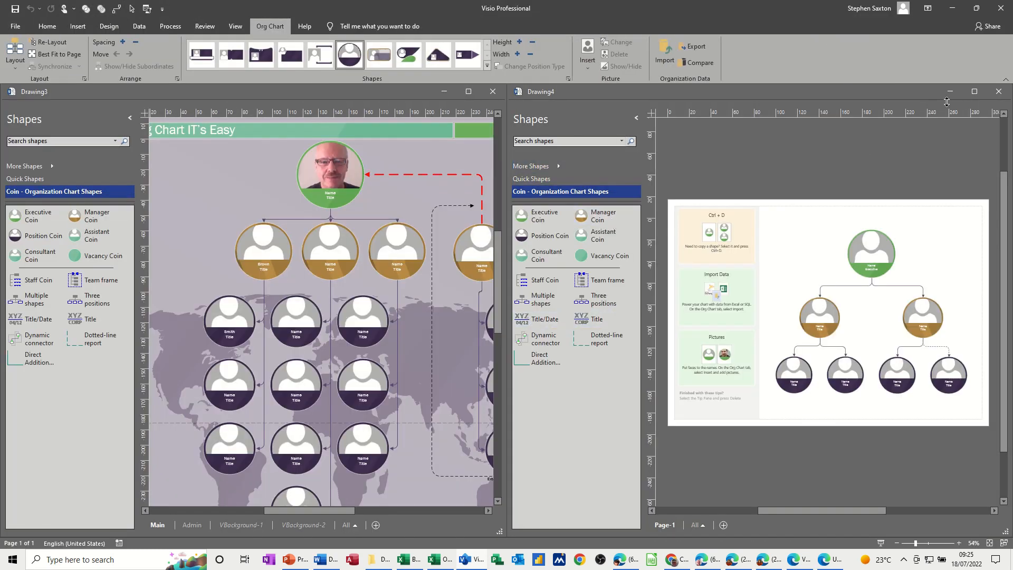
left_click(974, 92)
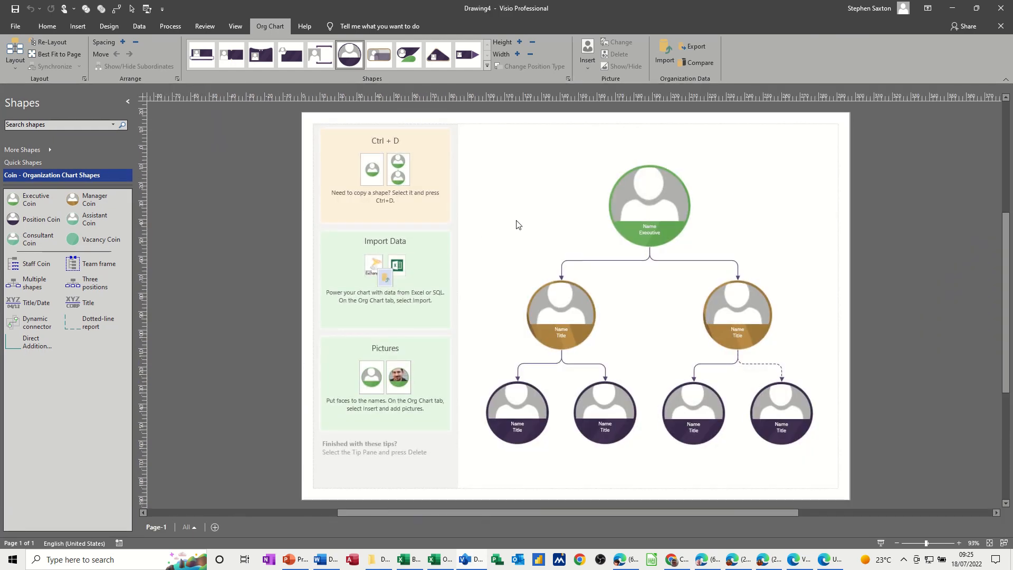
key("ctrl+a")
key("Delete")
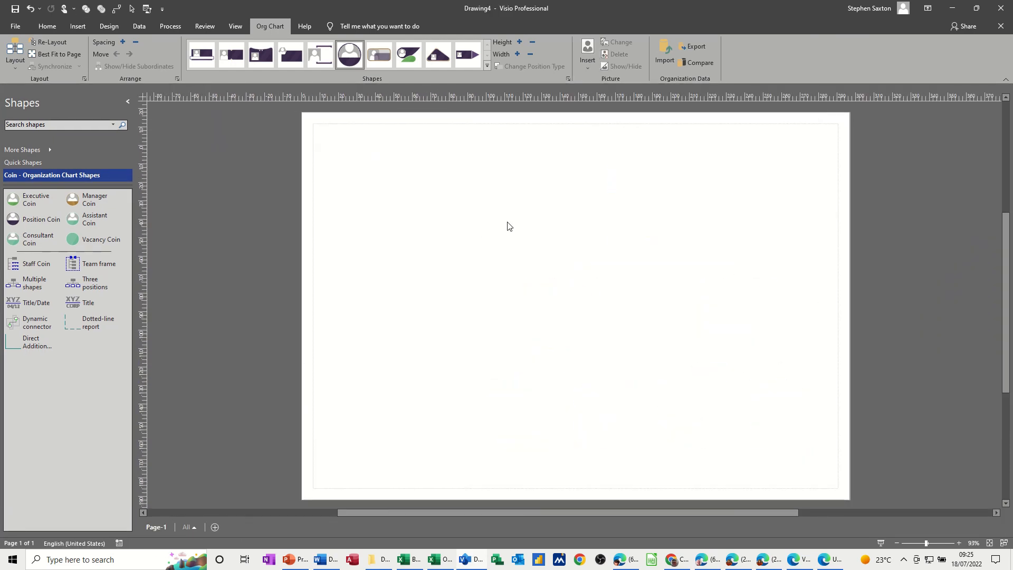
Step: Quick-import the data of the Org input data Visio.xlsx workbook into the empty drawing
left_click(131, 26)
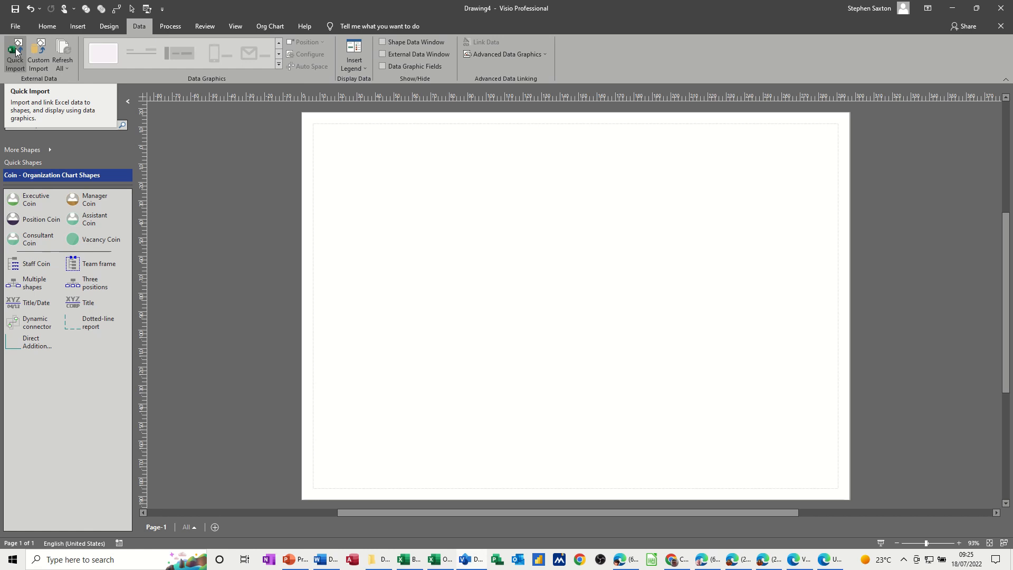
left_click(16, 51)
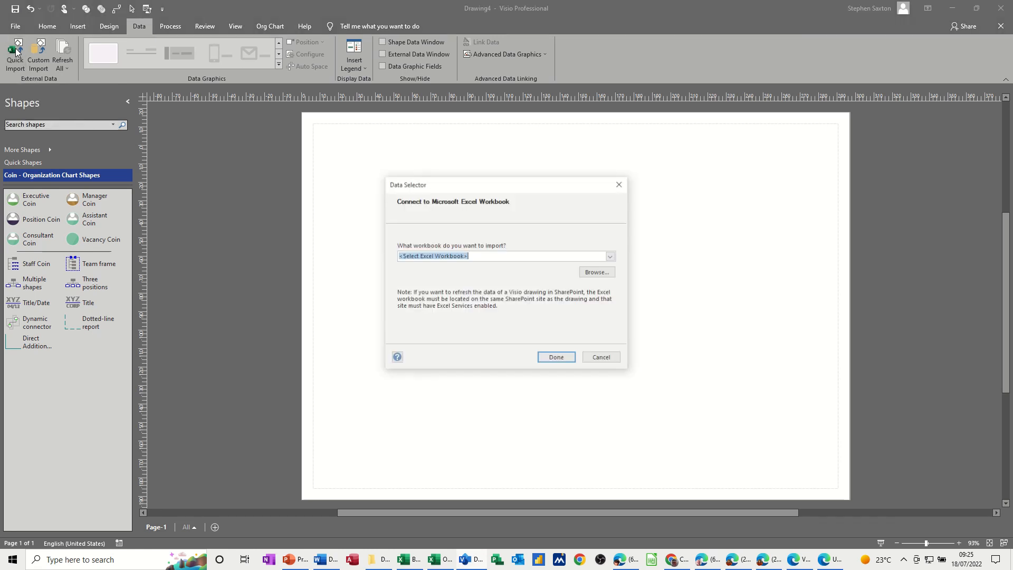
left_click(613, 258)
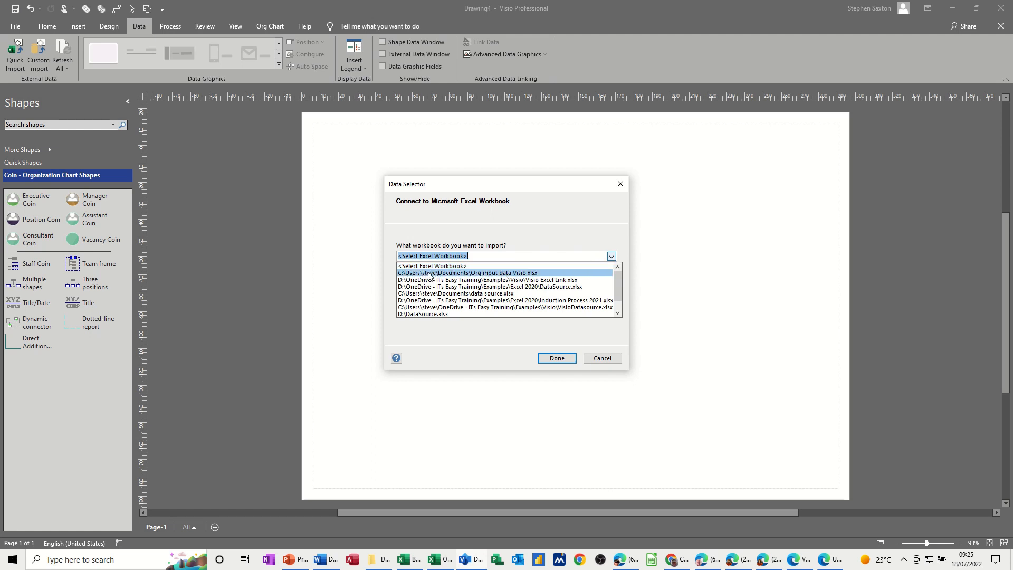
left_click(541, 230)
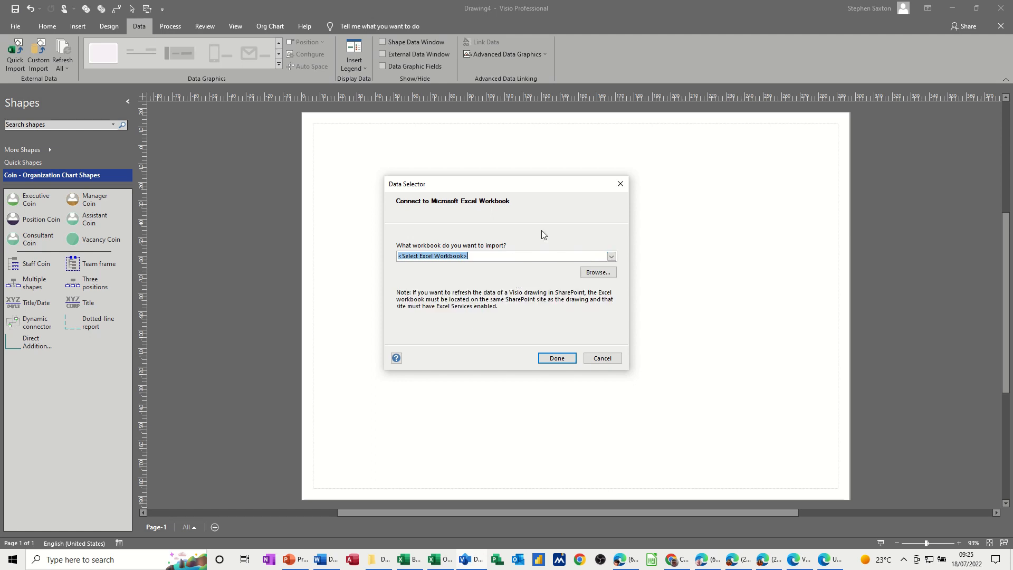
left_click(611, 256)
left_click(514, 278)
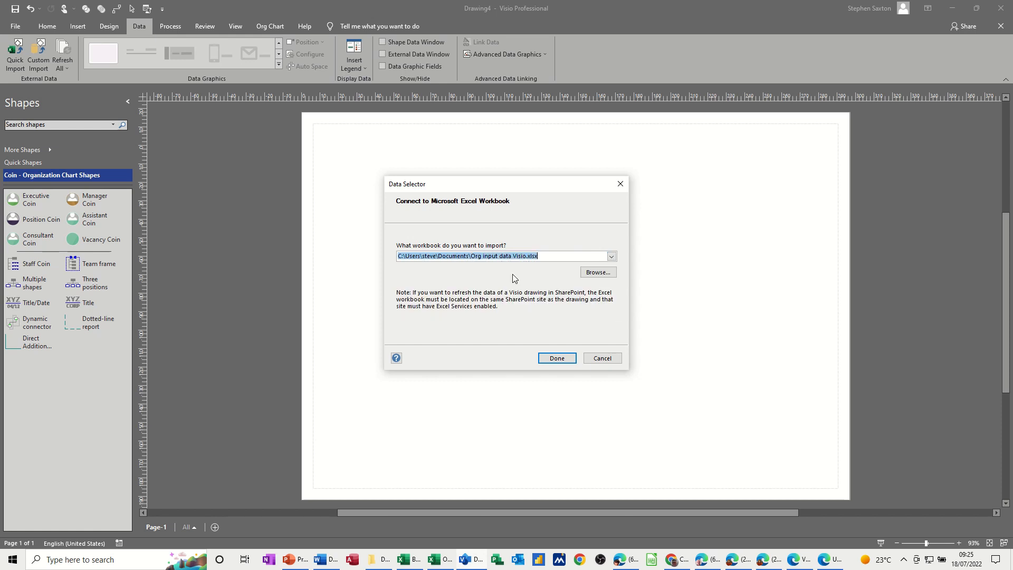
left_click(556, 358)
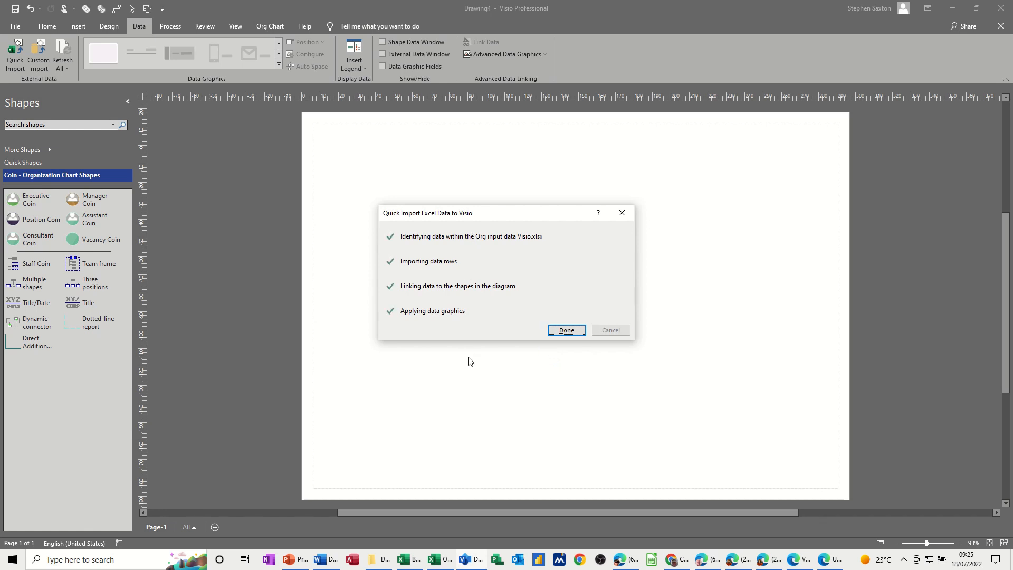
left_click(561, 331)
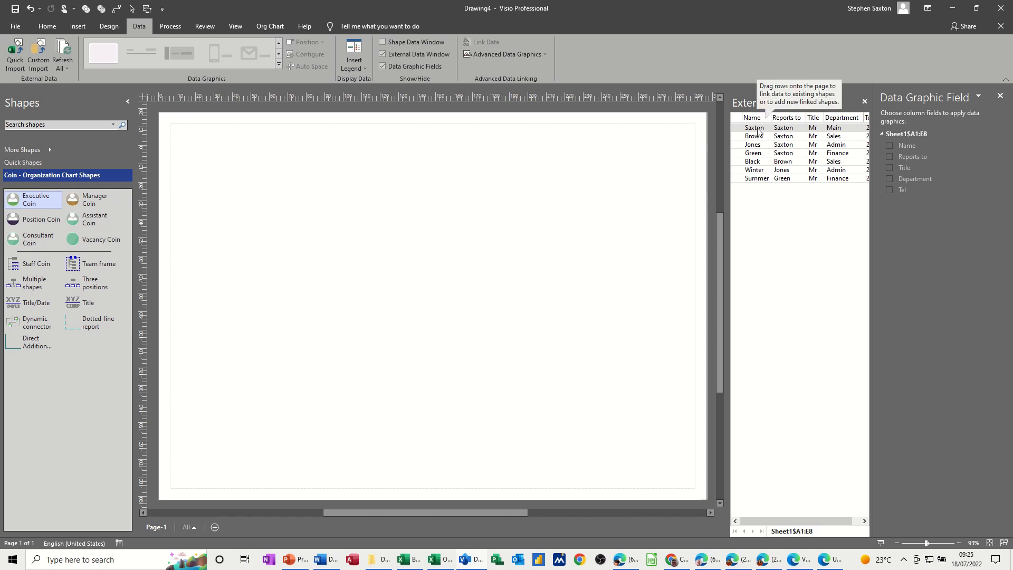
Step: Place the Main department record as a linked Executive Coin near the page's upper edge, and activate the Connector tool with Manager Coin chosen
left_click_drag(758, 130, 394, 182)
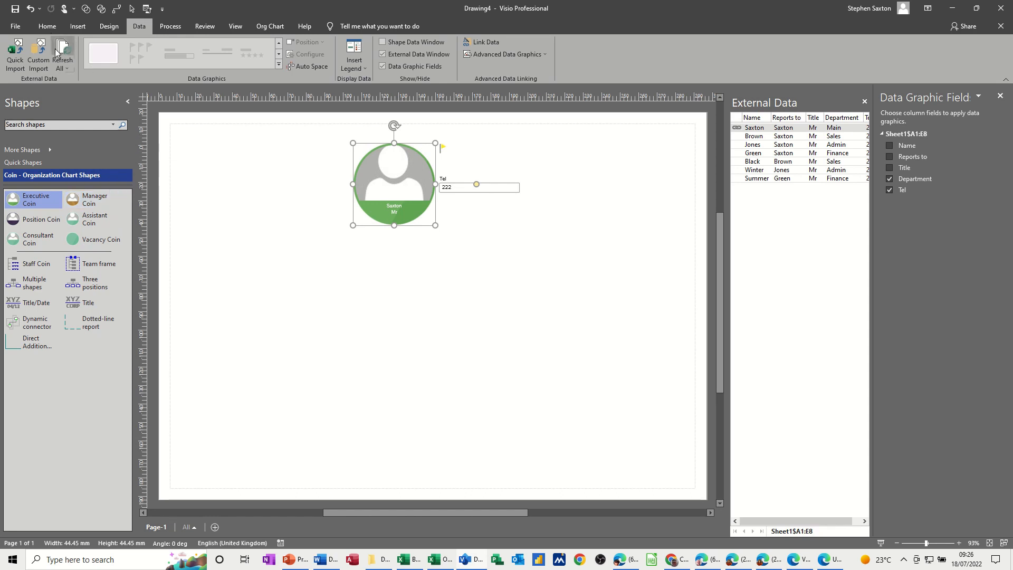
left_click(49, 26)
left_click(319, 54)
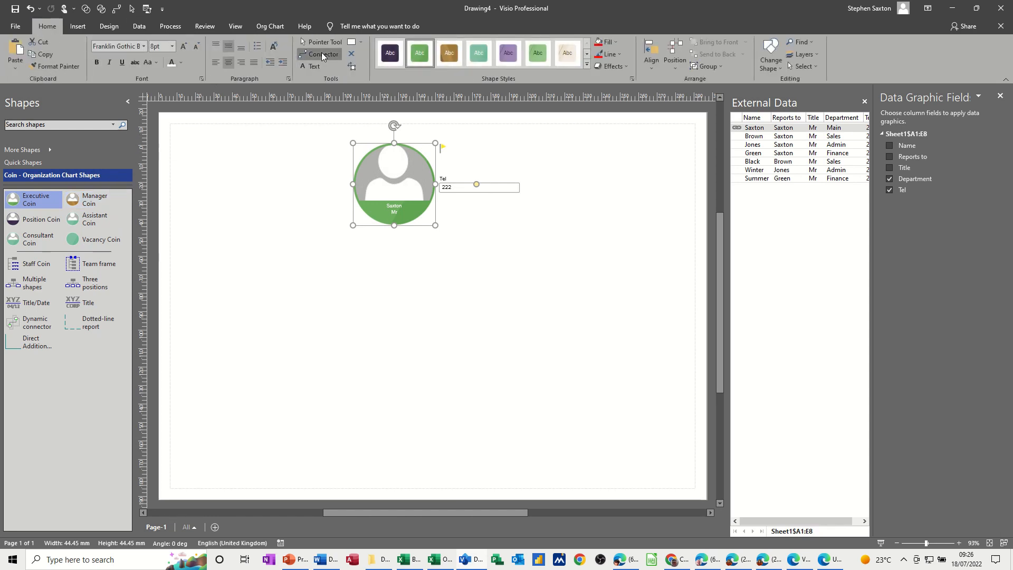
left_click(94, 196)
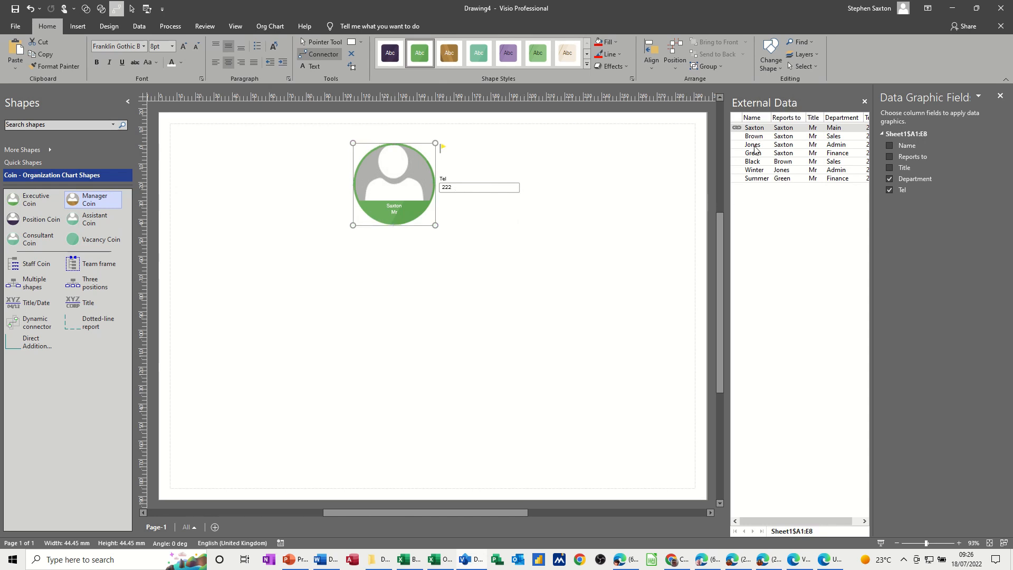
Step: Relink the executive coin to the first Sales record and back to the Main record, replacing the existing links
left_click_drag(754, 138, 397, 182)
left_click(477, 303)
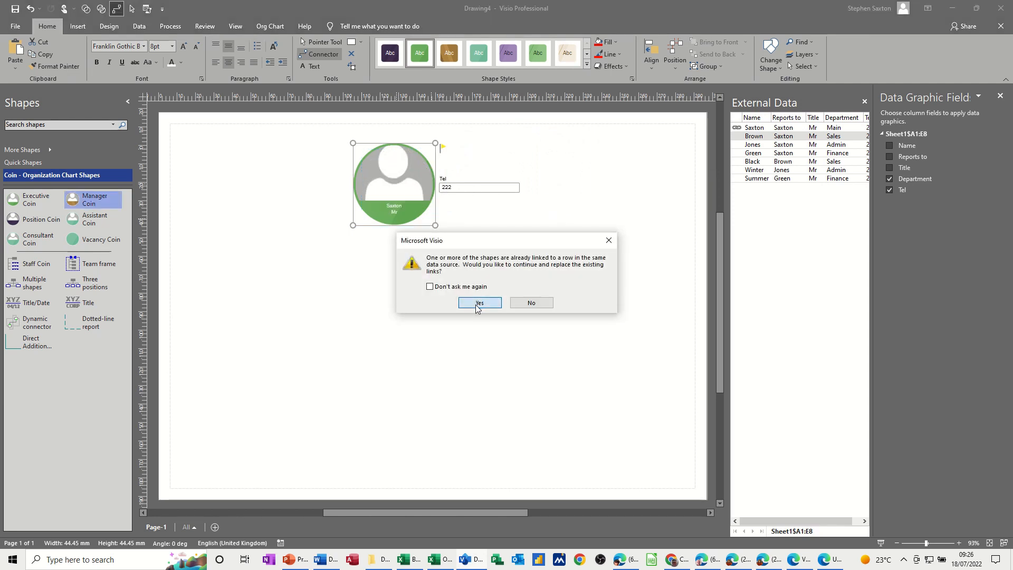
left_click(758, 130)
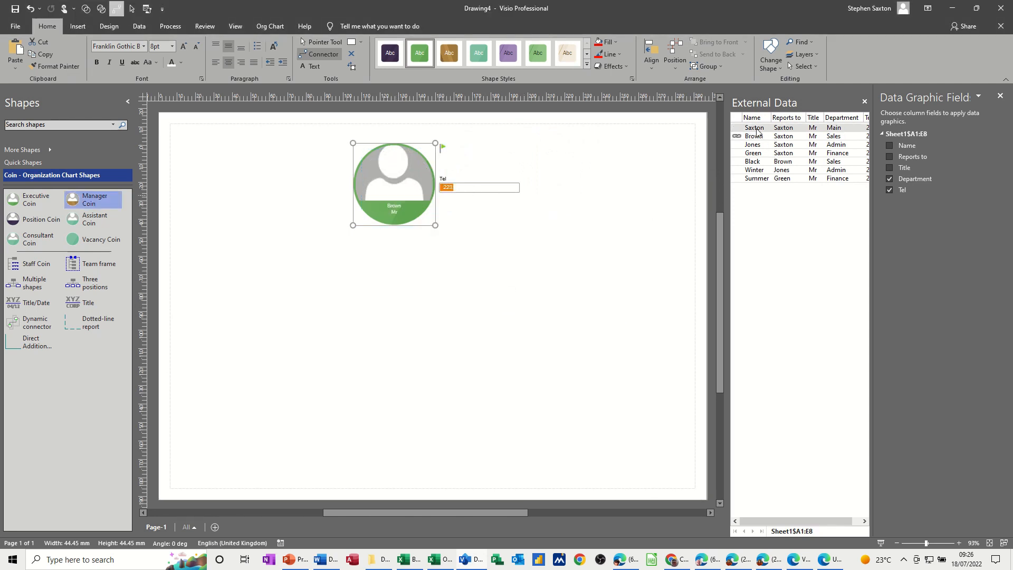
left_click_drag(756, 132, 448, 182)
left_click(480, 303)
Step: Place the first Sales, Admin and Finance records as linked Manager Coins in a row below the executive, and delete the connector between Sales and Admin
left_click_drag(755, 136, 256, 281)
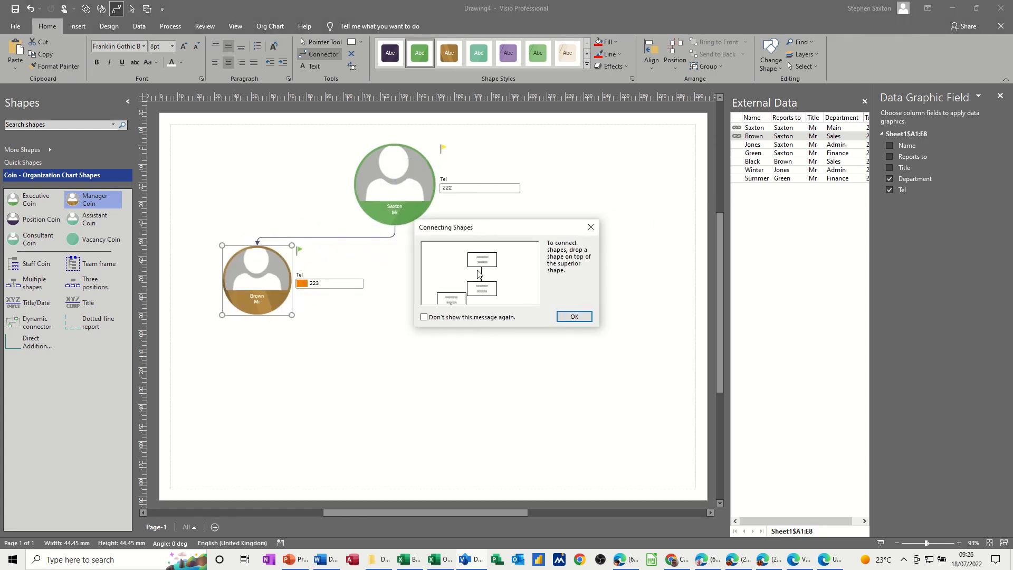
left_click(574, 316)
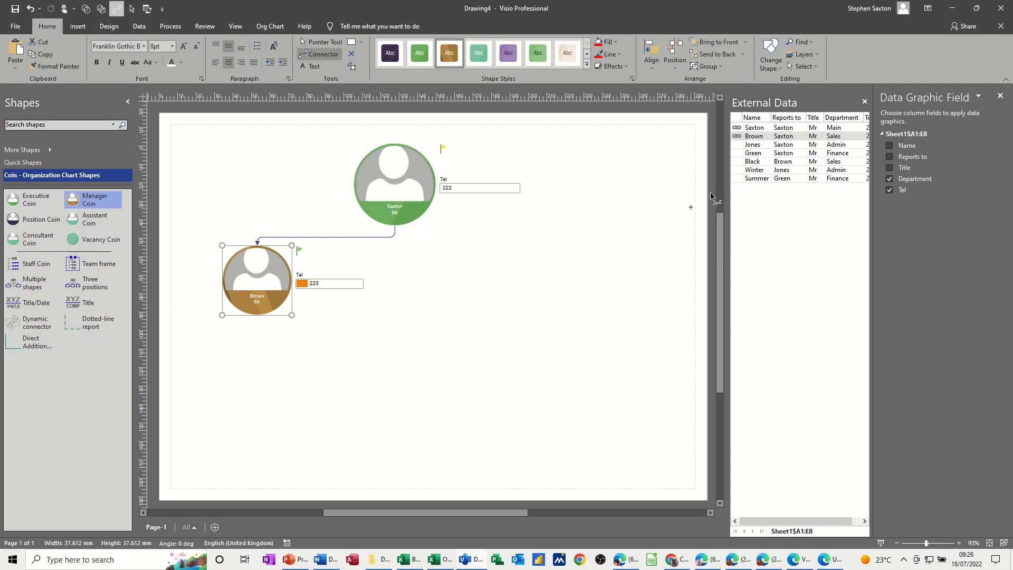
left_click_drag(755, 147, 391, 278)
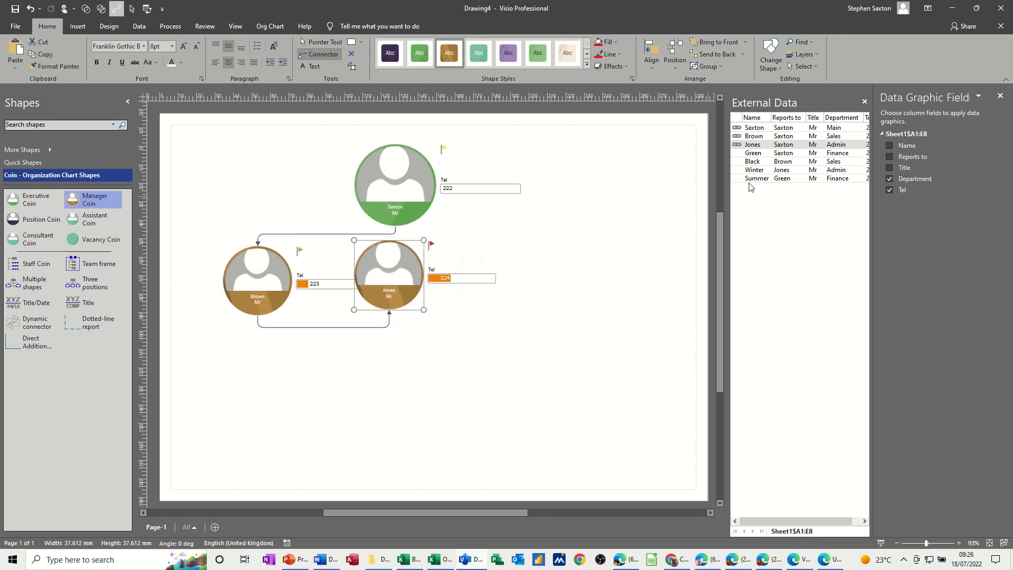
mouse_move(776, 157)
left_mouse_down()
mouse_move(690, 185)
mouse_move(522, 273)
mouse_move(712, 182)
mouse_move(778, 170)
left_mouse_up()
left_click(417, 200)
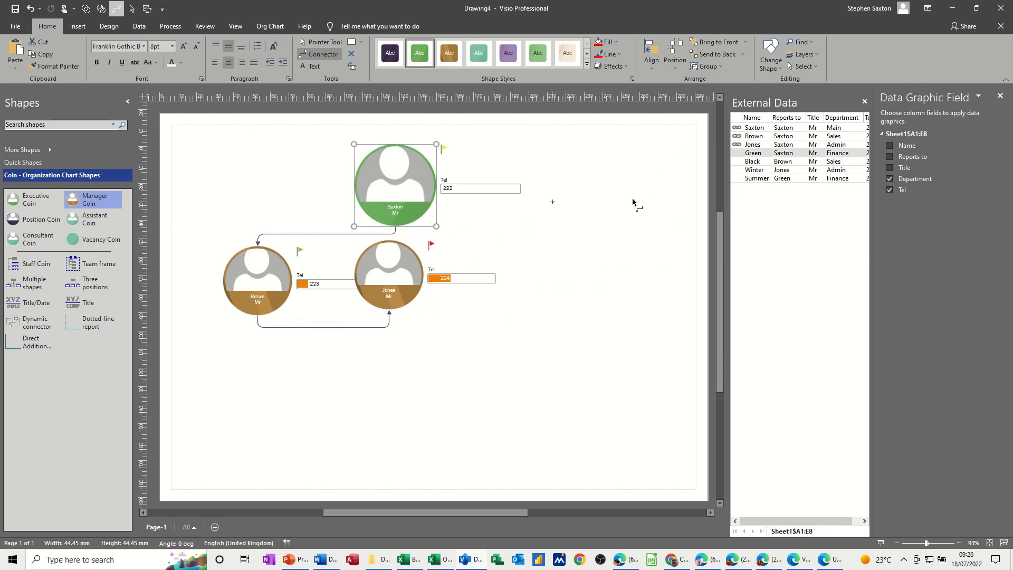
left_click_drag(757, 157, 507, 280)
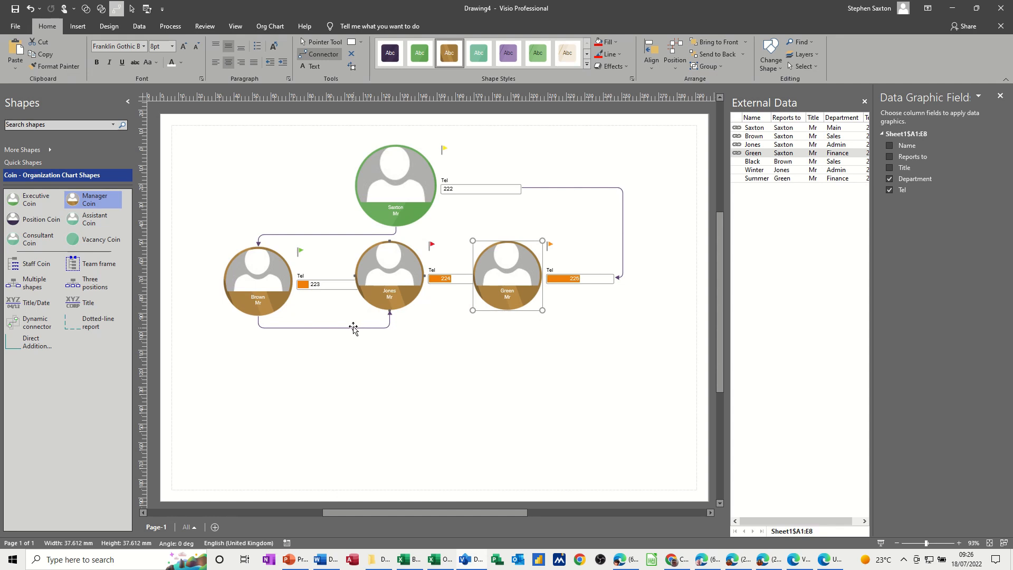
left_click(327, 327)
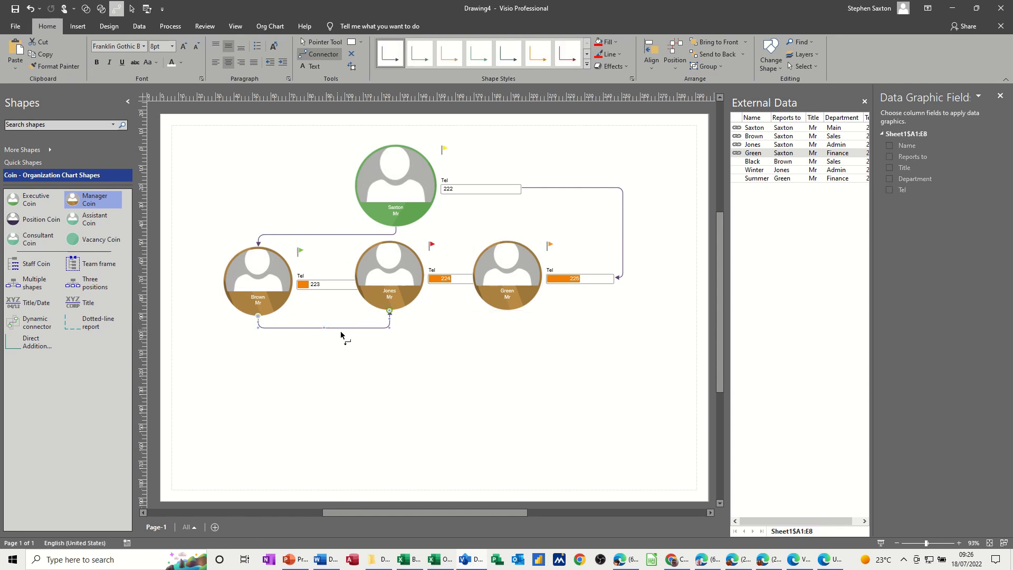
key("Delete")
Step: Place the remaining Sales, Admin and Finance records as linked Position Coins, each connected below the Manager Coin of its department
left_click(269, 287)
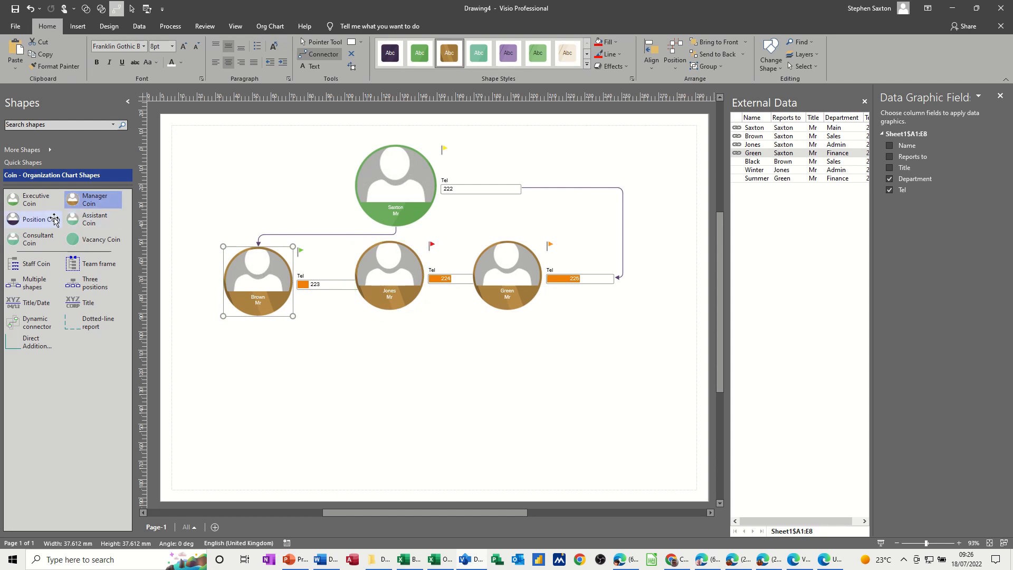
left_click(26, 220)
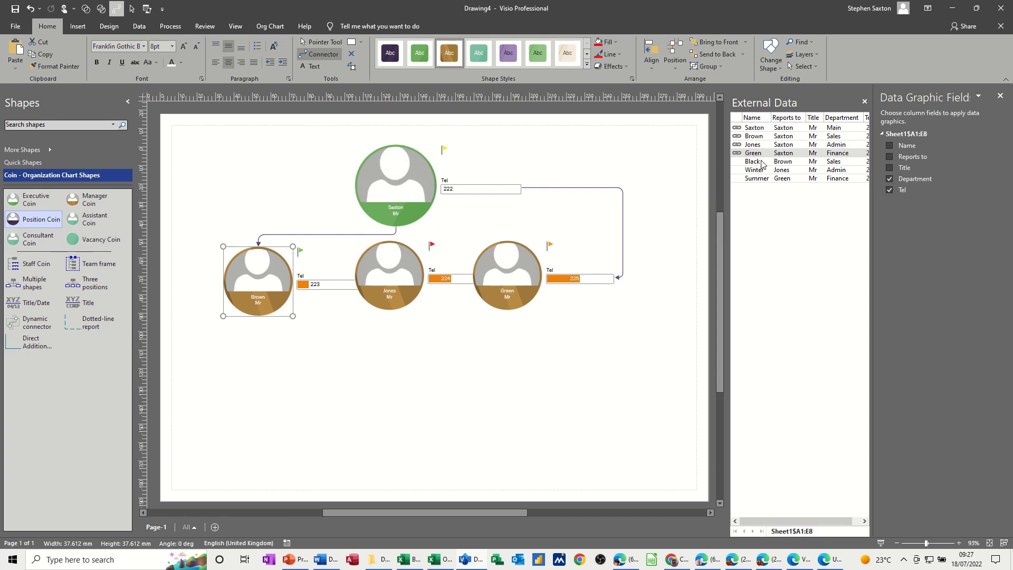
left_click_drag(763, 166, 254, 376)
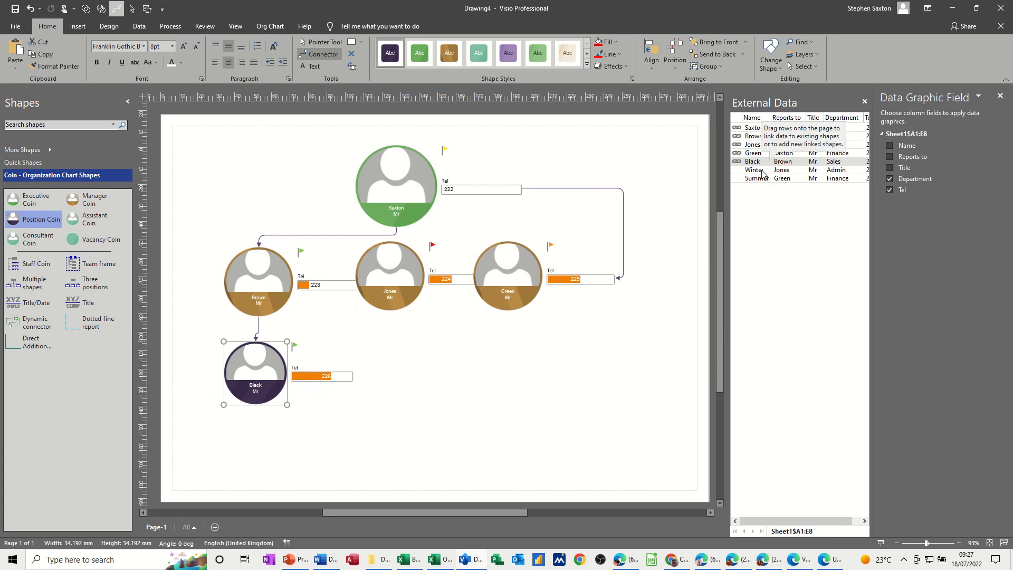
mouse_move(762, 173)
left_mouse_down()
mouse_move(500, 290)
mouse_move(391, 356)
mouse_move(770, 181)
left_mouse_up()
left_click(397, 291)
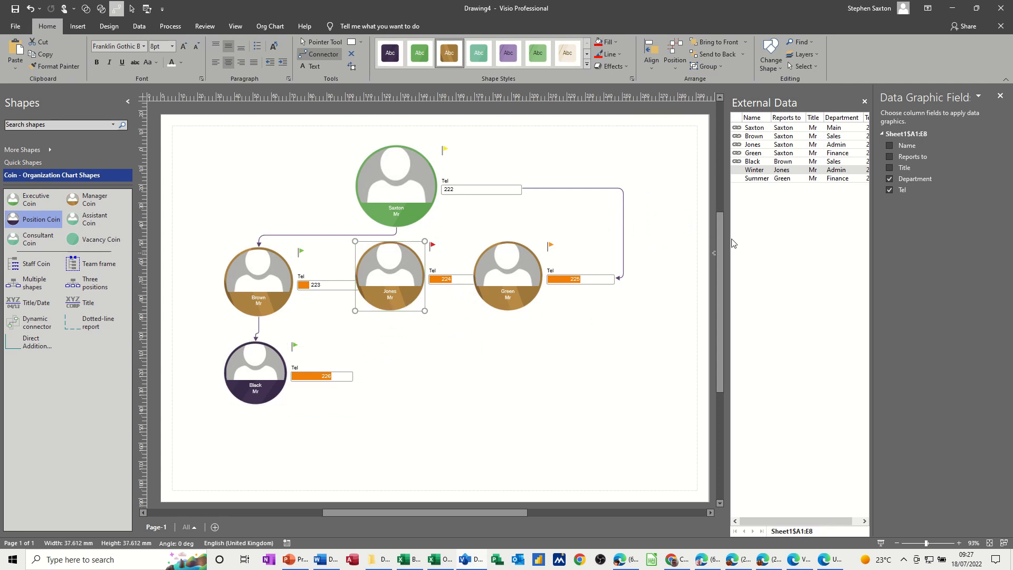
left_click_drag(751, 173, 389, 364)
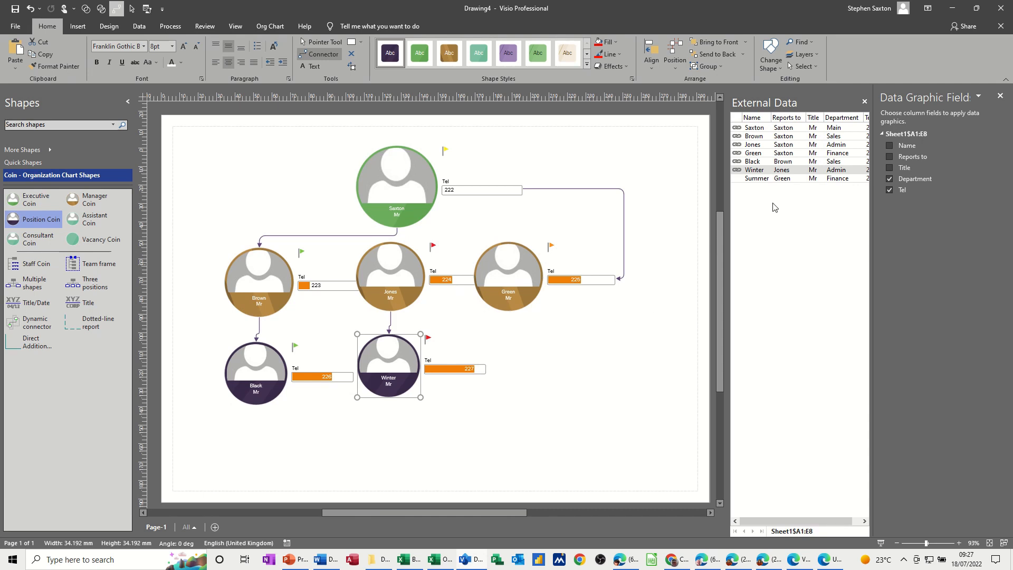
left_click(517, 267)
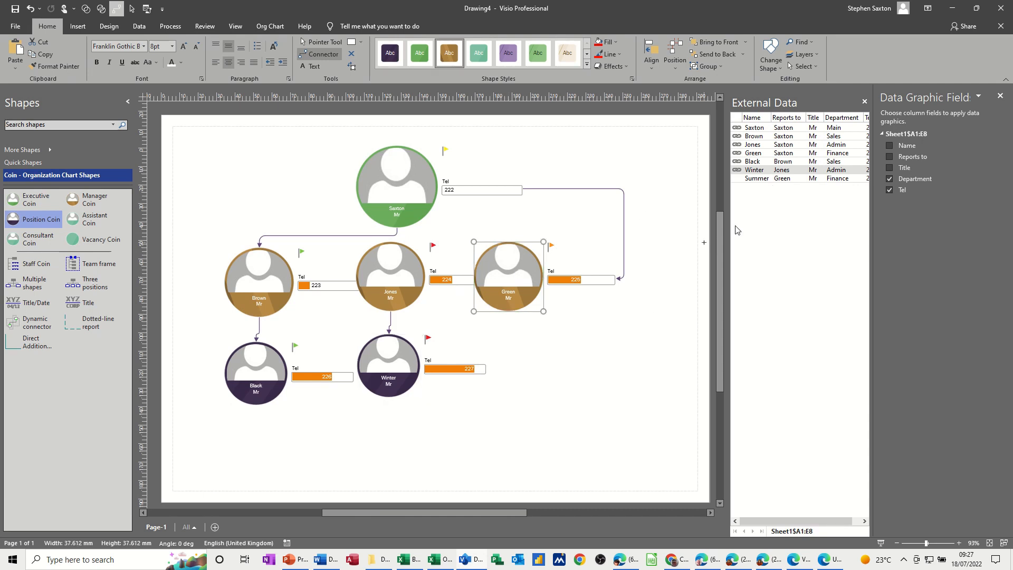
left_click(762, 182)
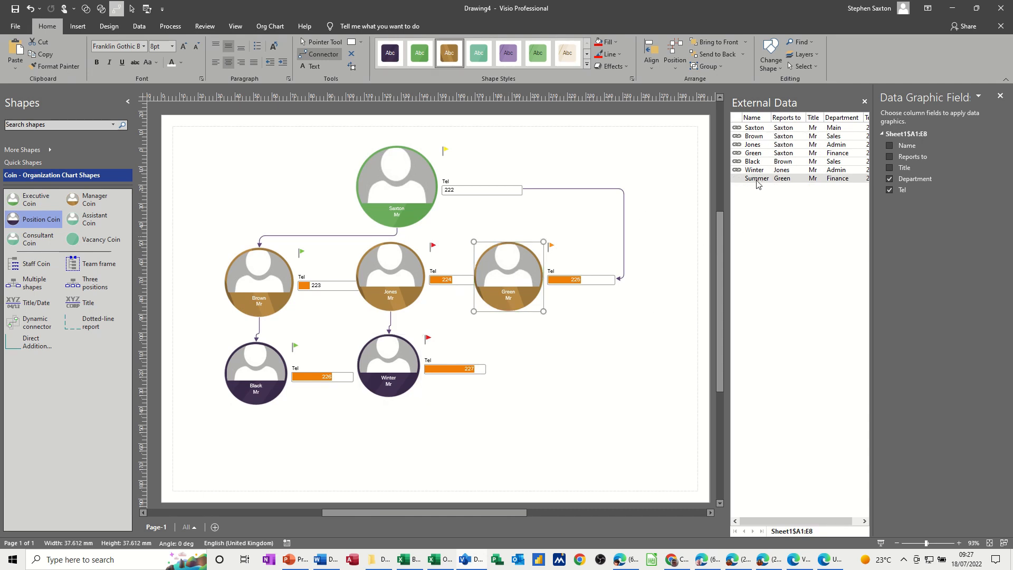
left_click_drag(756, 182, 526, 370)
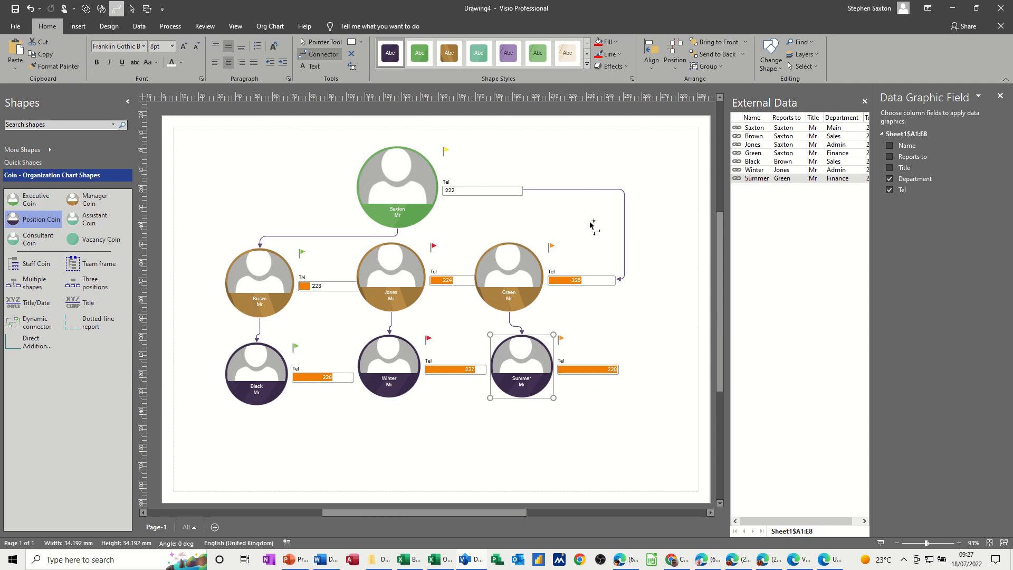
Step: Shift the Admin and Finance Position Coins horizontally to line up beneath their Manager Coins
left_click(320, 42)
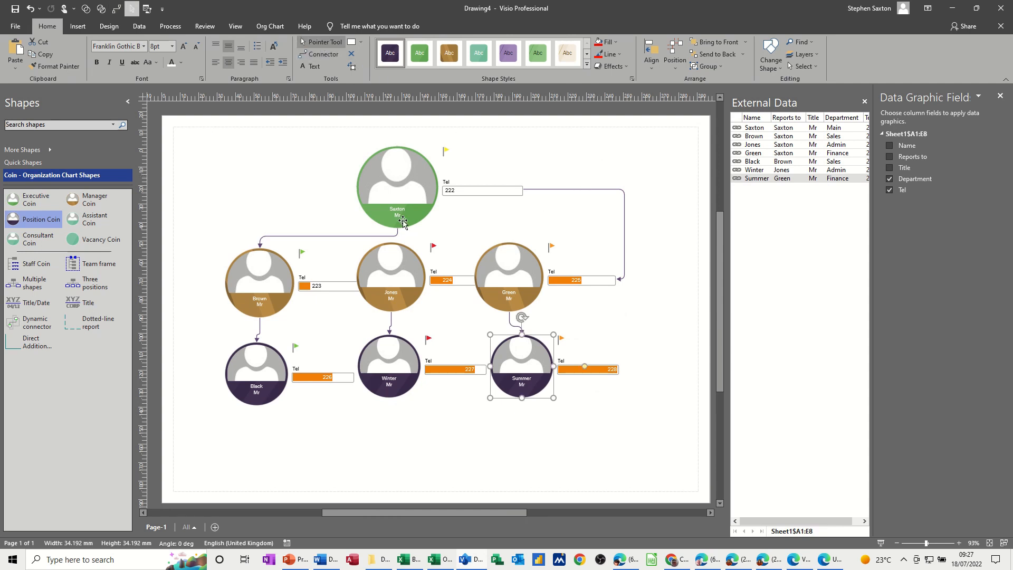
left_click(405, 354)
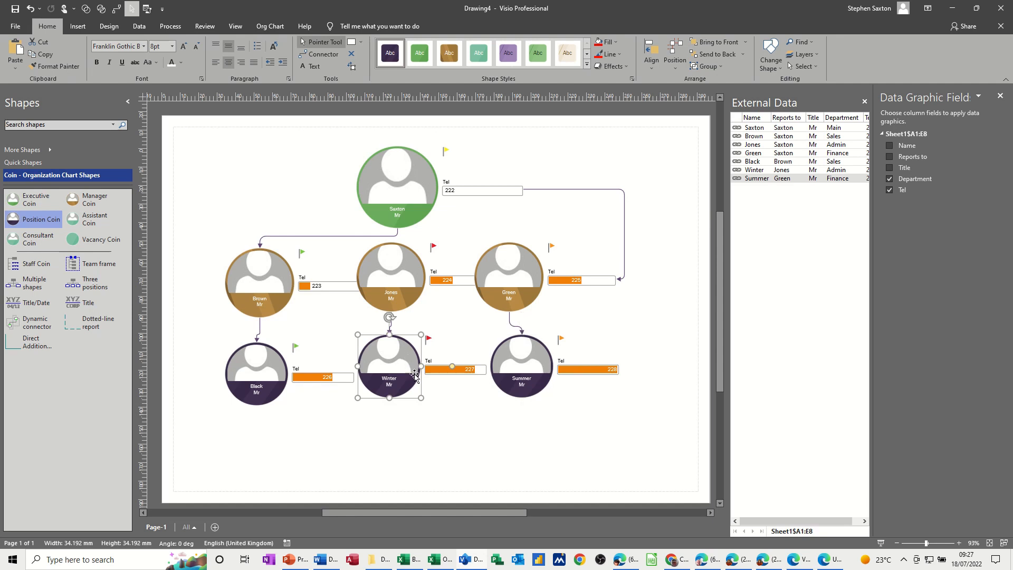
key("Right")
key("Right")
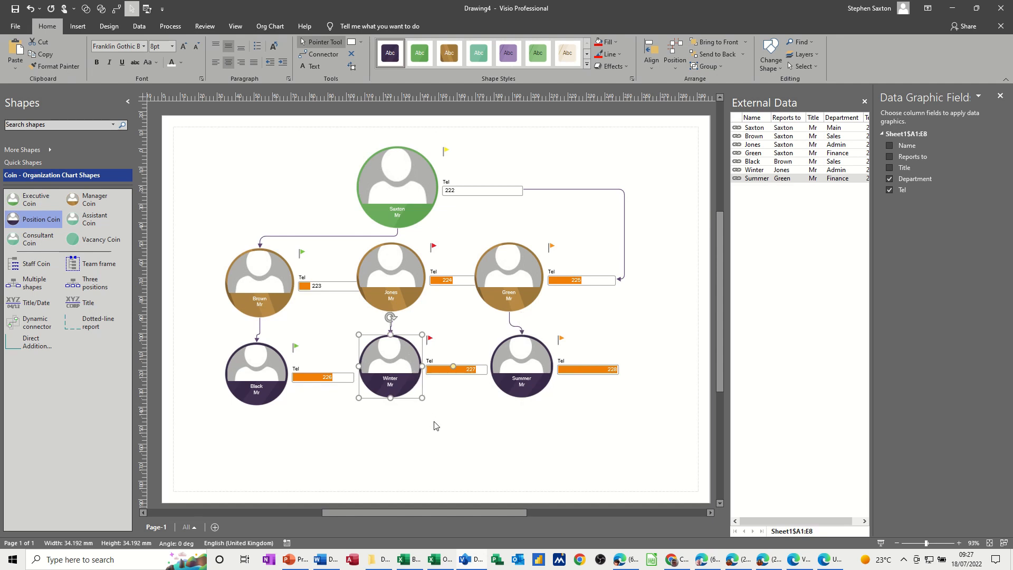
left_click_drag(391, 380, 386, 378)
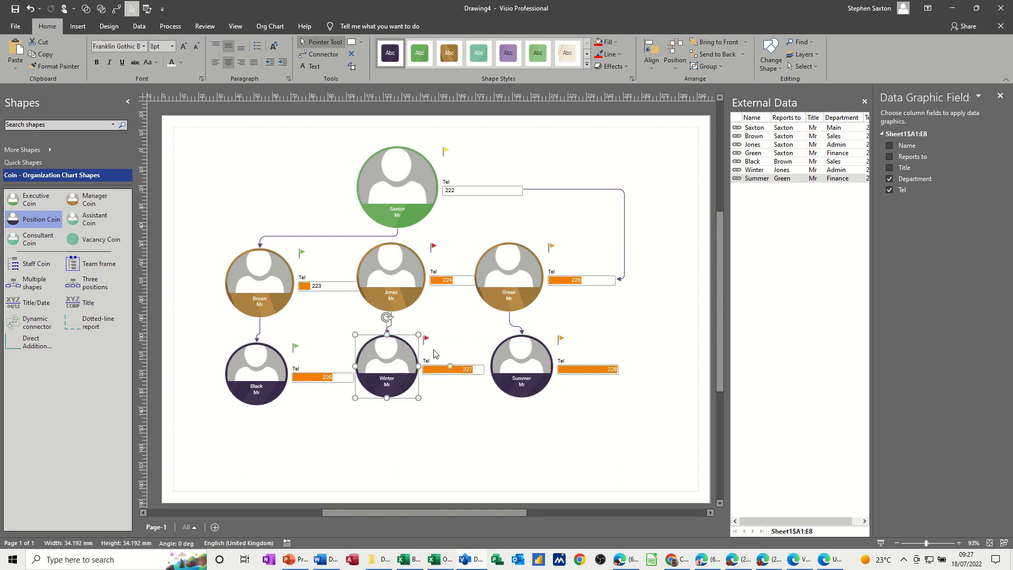
left_click(535, 377)
left_click_drag(536, 376, 522, 375)
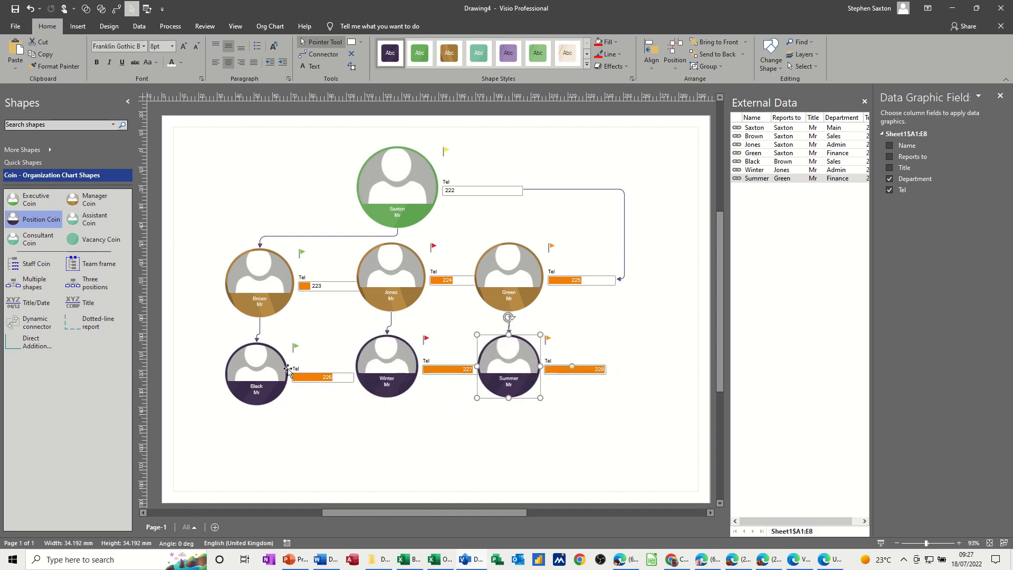
Step: Move the three Position Coins up closer to their managers, and delete the connectors leading to the Admin and Finance Position Coins
left_click_drag(283, 373, 286, 370)
left_click(313, 421)
left_click_drag(394, 381, 395, 371)
left_click_drag(505, 372, 515, 364)
left_click(567, 428)
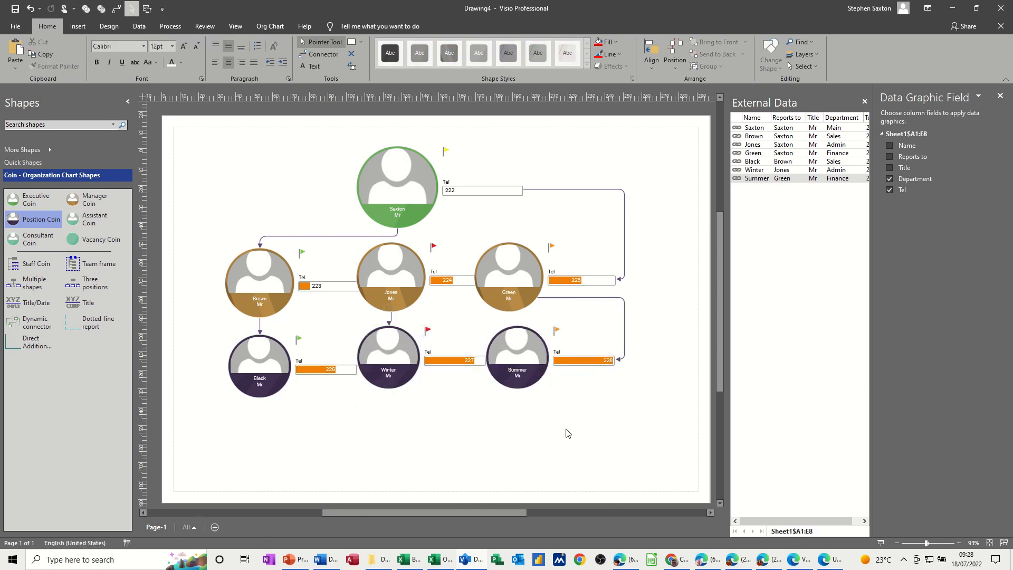
left_click(624, 330)
key("Delete")
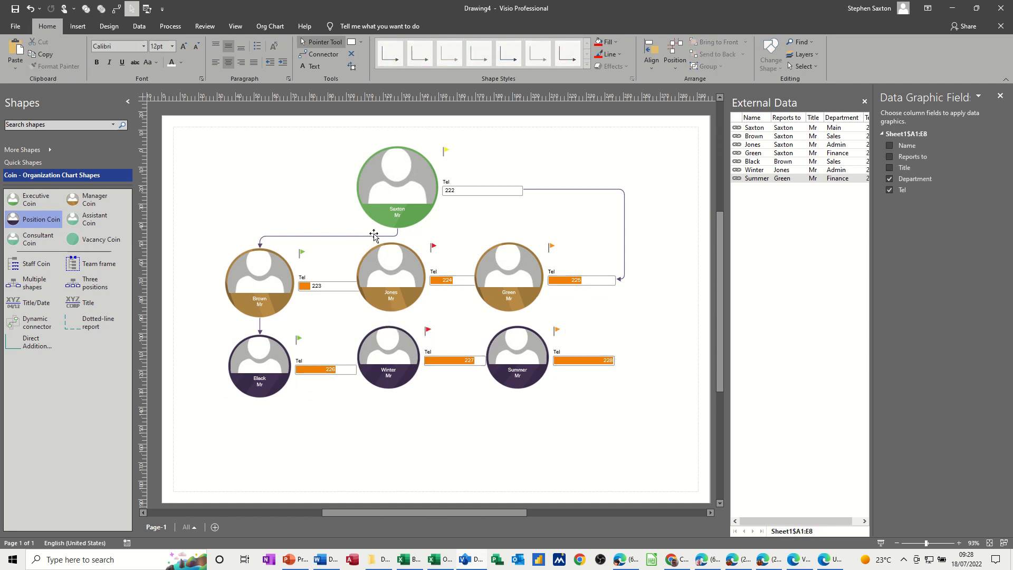
Step: Connect the executive coin to the Admin Manager Coin aligned directly beneath it, and reattach the Sales connector to the executive's left edge
left_click(312, 55)
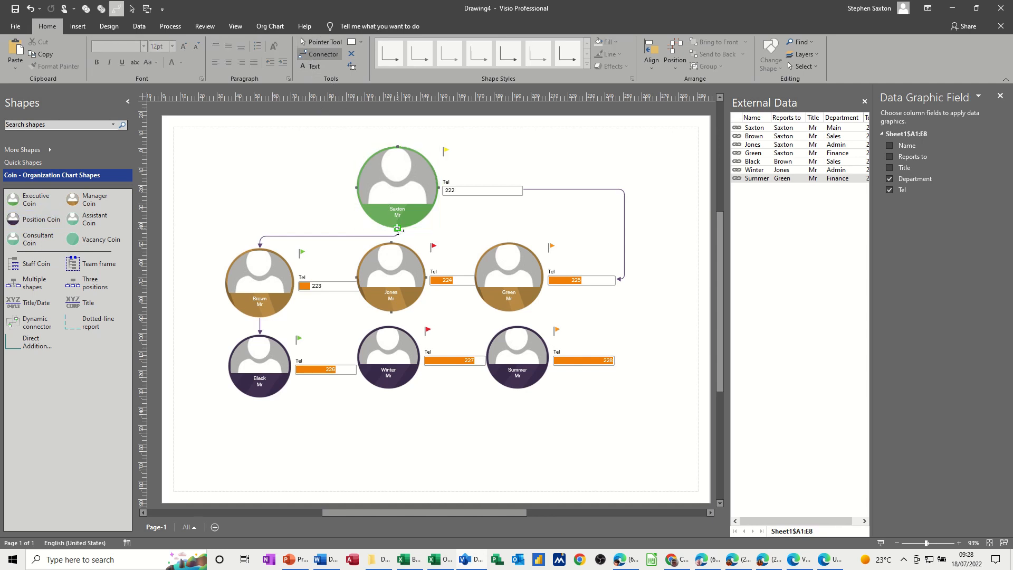
left_click_drag(397, 229, 391, 242)
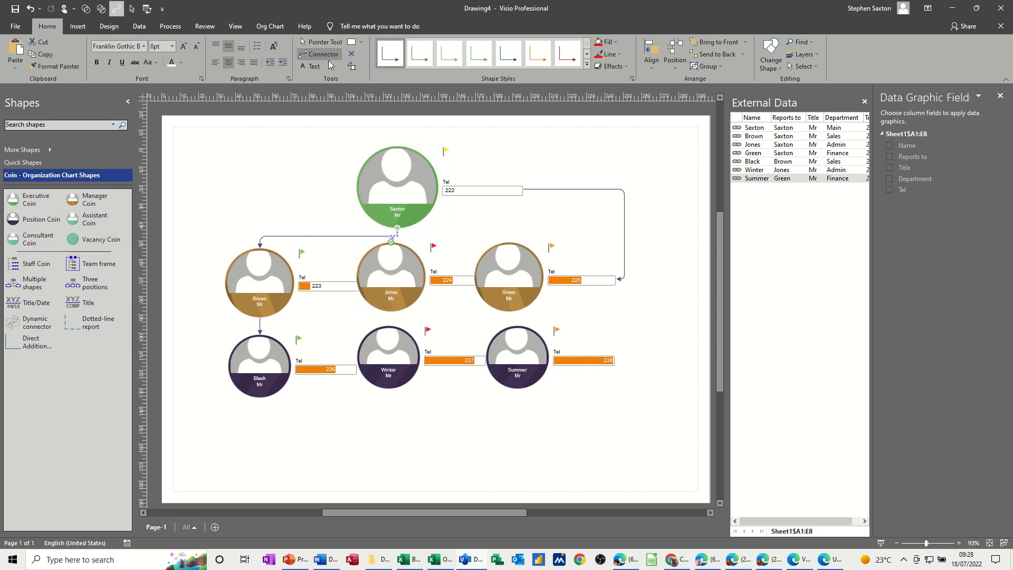
left_click(388, 235)
left_click_drag(397, 228, 356, 187)
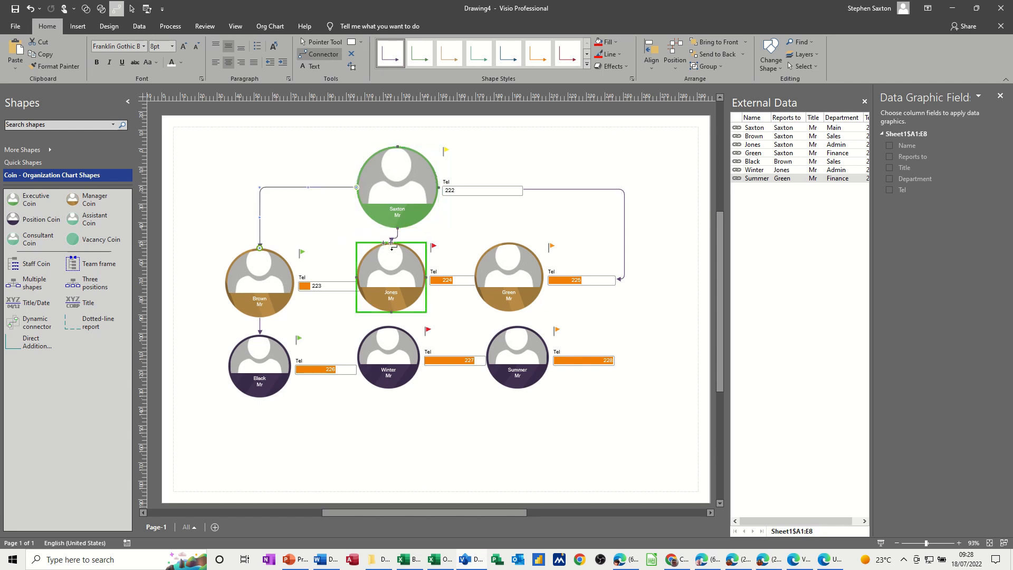
left_click(332, 56)
left_click_drag(401, 255, 407, 255)
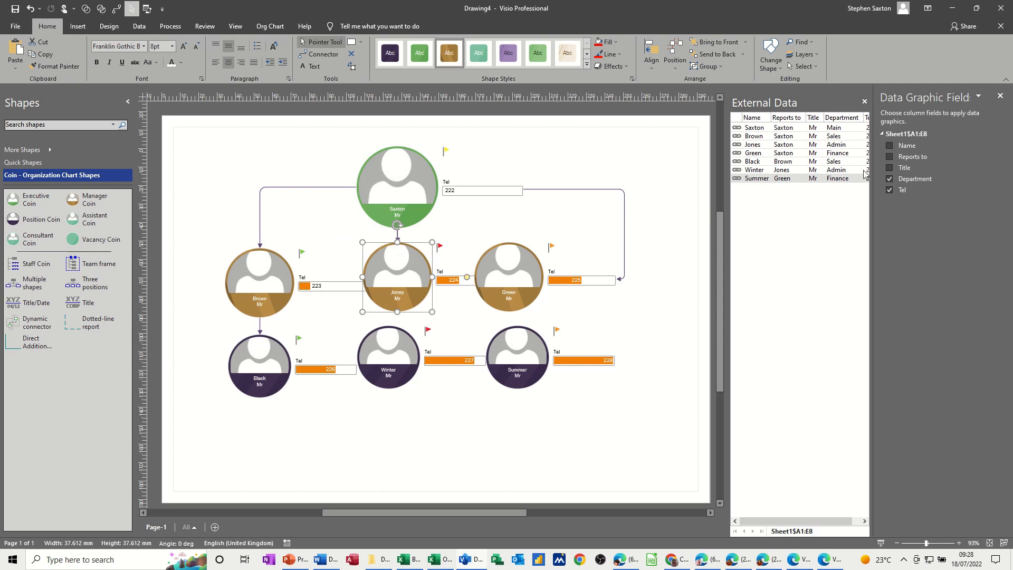
left_click(889, 179)
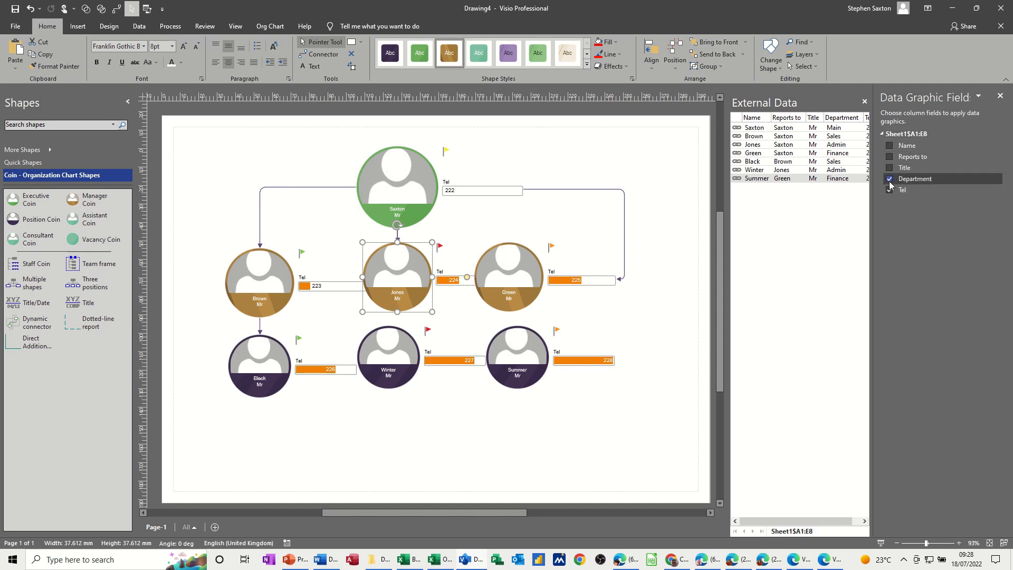
left_click(891, 147)
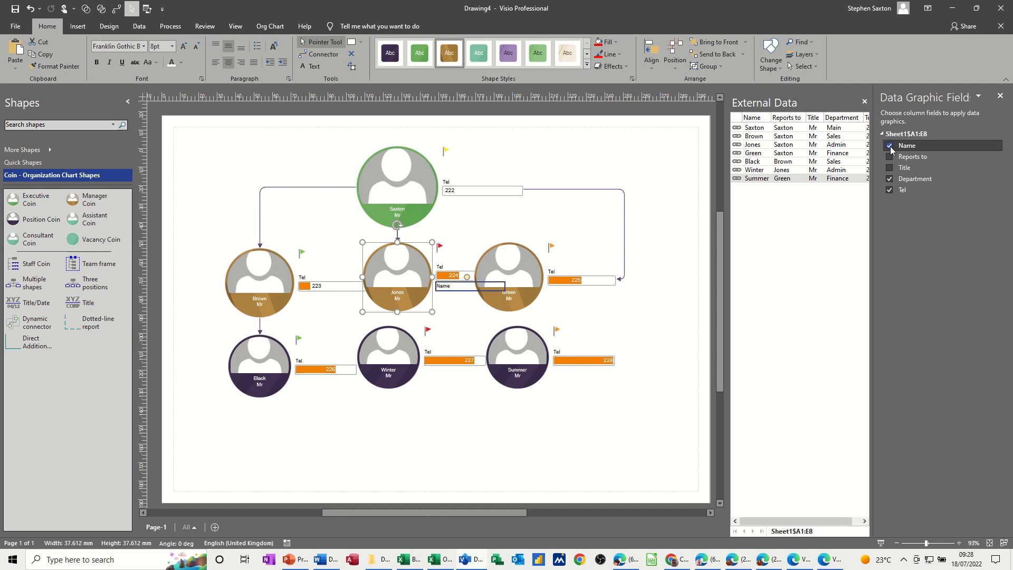
left_click(890, 147)
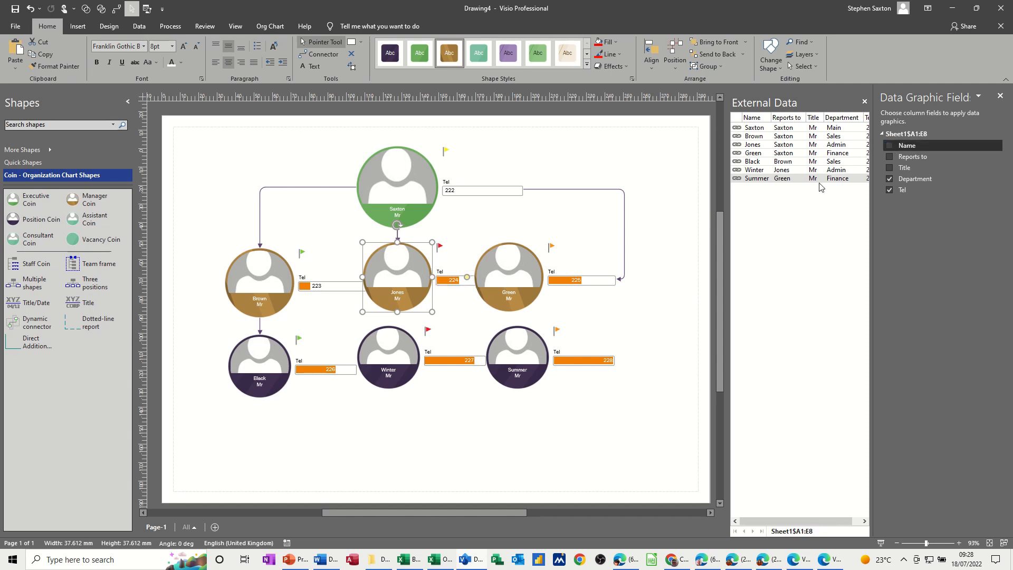
Step: Remove the Tel and Department data graphic fields from the Admin Manager Coin
left_click(891, 191)
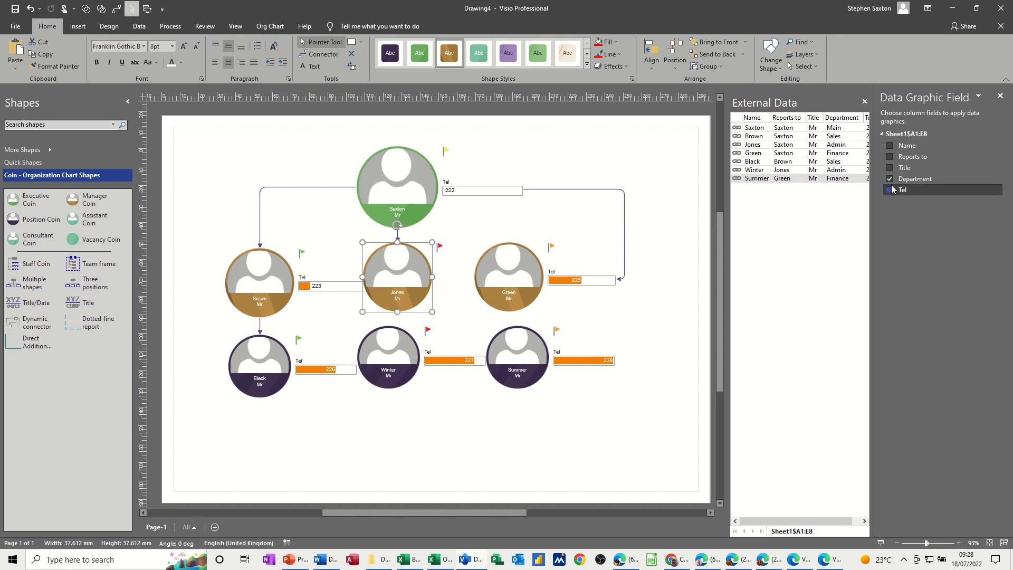
left_click(890, 180)
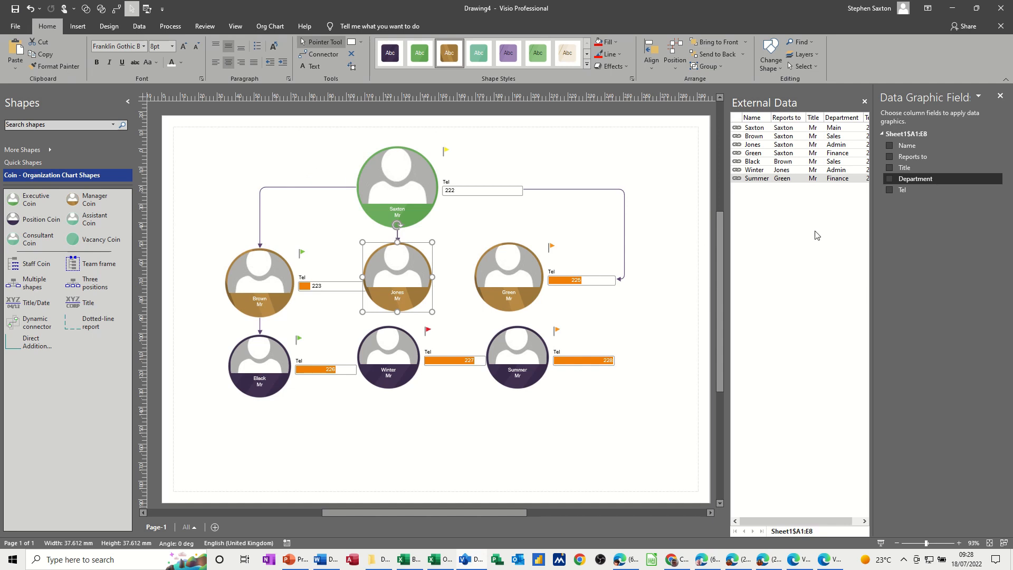
left_click(888, 190)
left_click(890, 180)
left_click(889, 191)
left_click(890, 180)
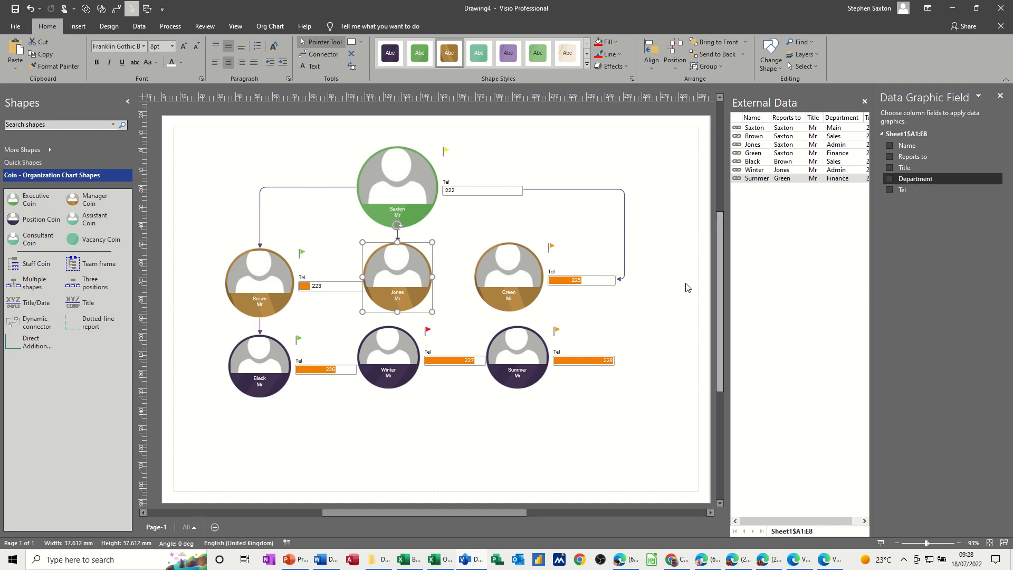
Step: Remove the Department and Tel data graphic fields from the three Position Coins and the Finance and Sales Manager Coins
left_click_drag(226, 159, 667, 417)
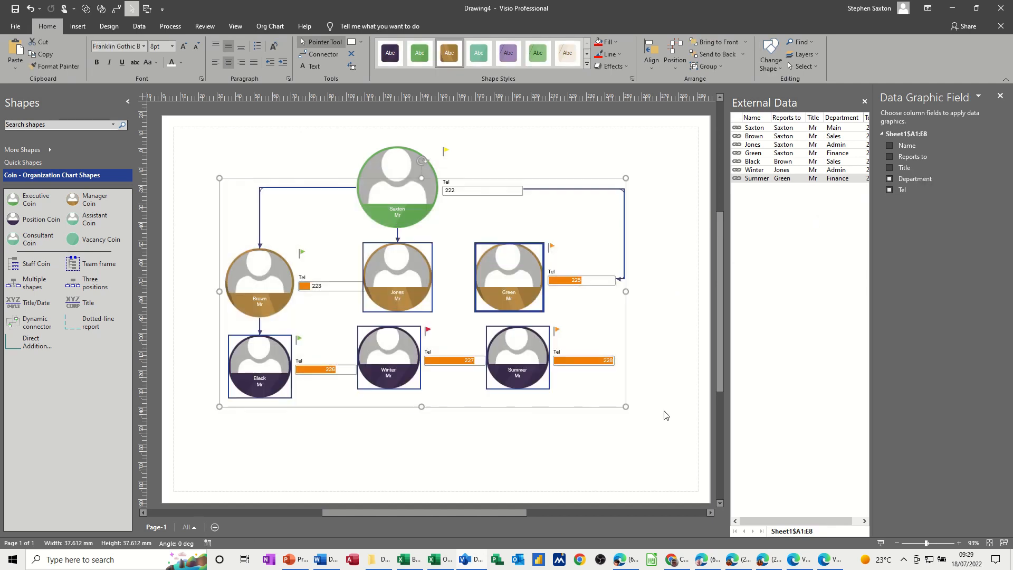
left_click(889, 178)
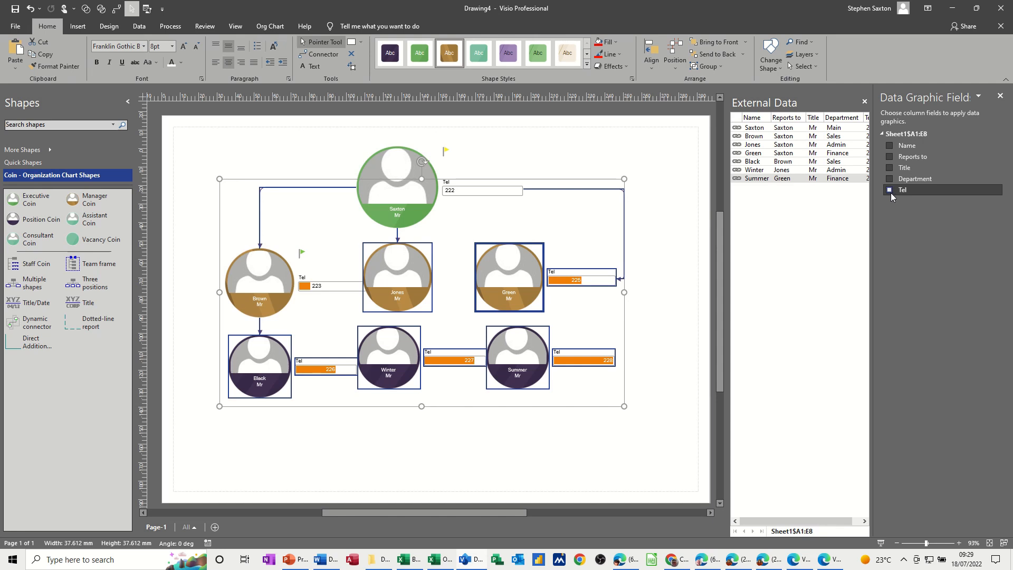
left_click(890, 190)
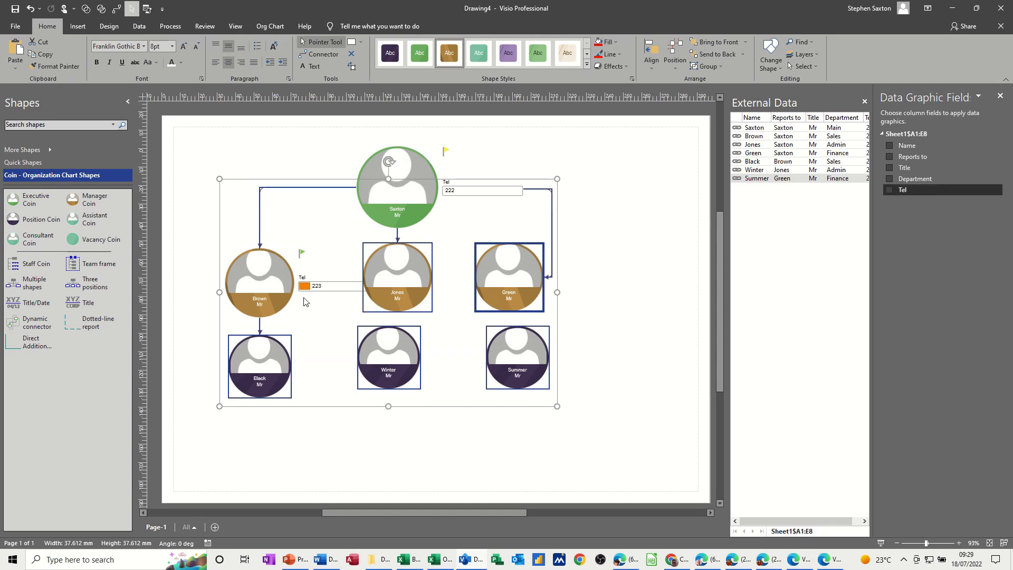
left_click(278, 286)
left_click(890, 179)
left_click(890, 191)
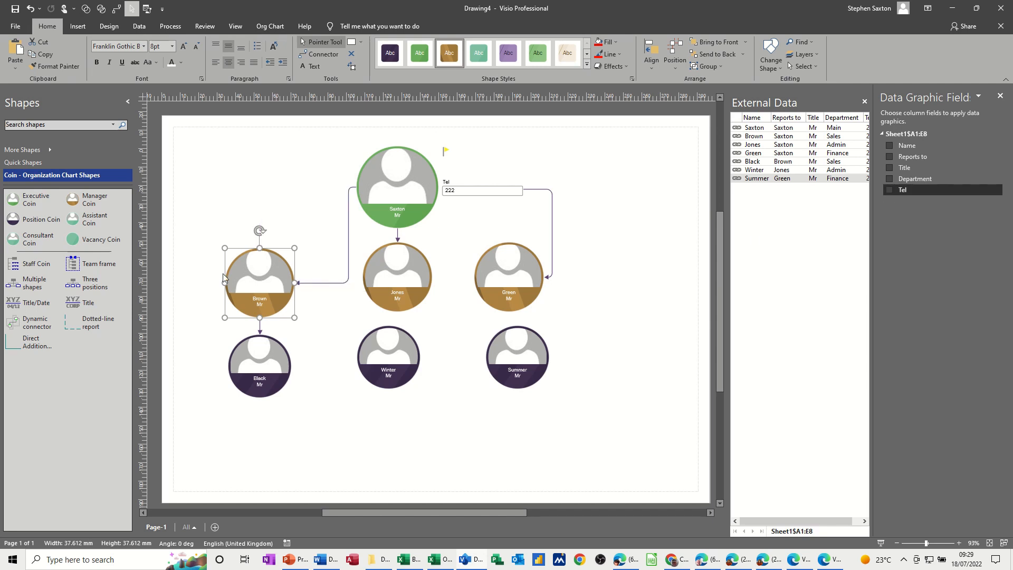
Step: Line up the Admin and Finance Position Coins with the Sales Position Coin, and connect each one to its Manager Coin above
left_click(246, 202)
left_click_drag(374, 359, 379, 369)
left_click_drag(515, 371, 507, 379)
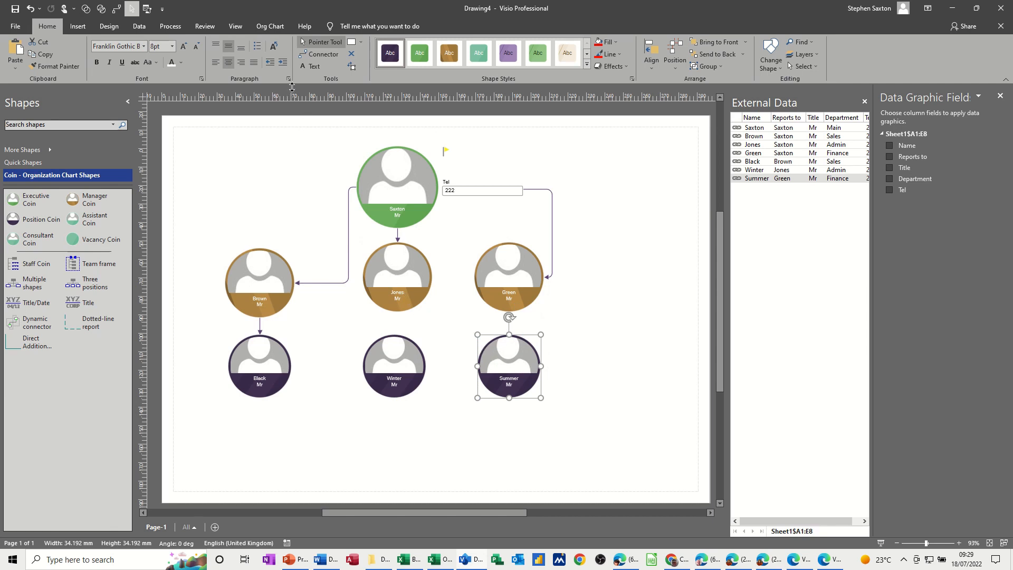
left_click(319, 53)
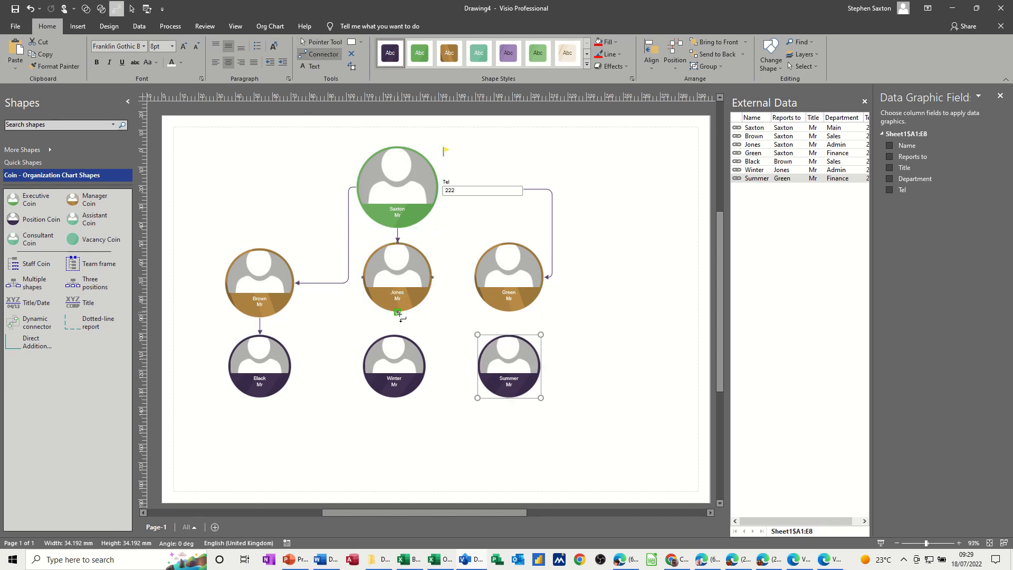
left_click_drag(399, 322, 394, 334)
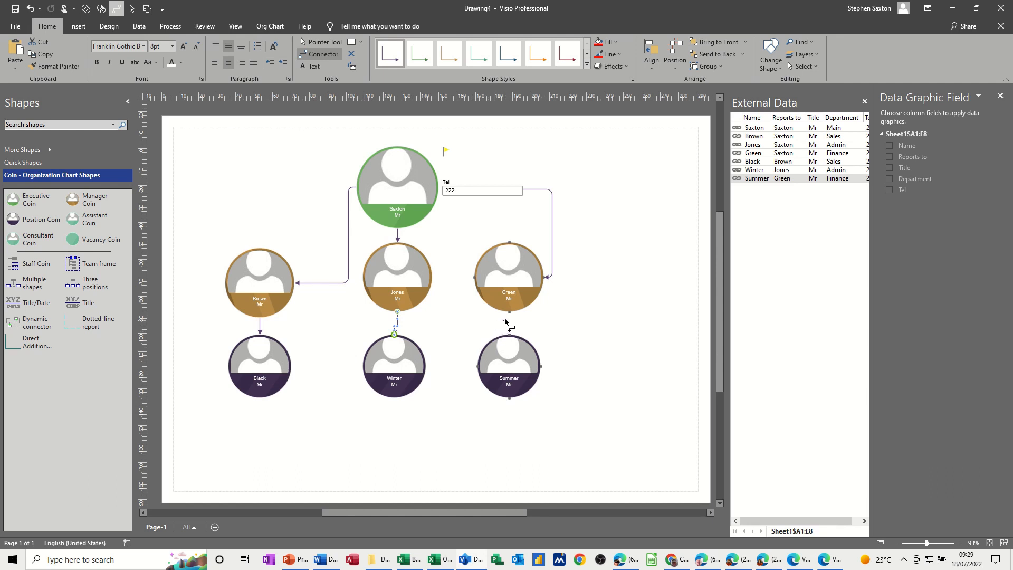
left_click_drag(510, 313, 510, 334)
left_click(320, 42)
Step: Reattach the Sales connector to the top of the Sales Manager Coin, and remove the Department and Tel data graphic fields from the executive coin
left_click(309, 283)
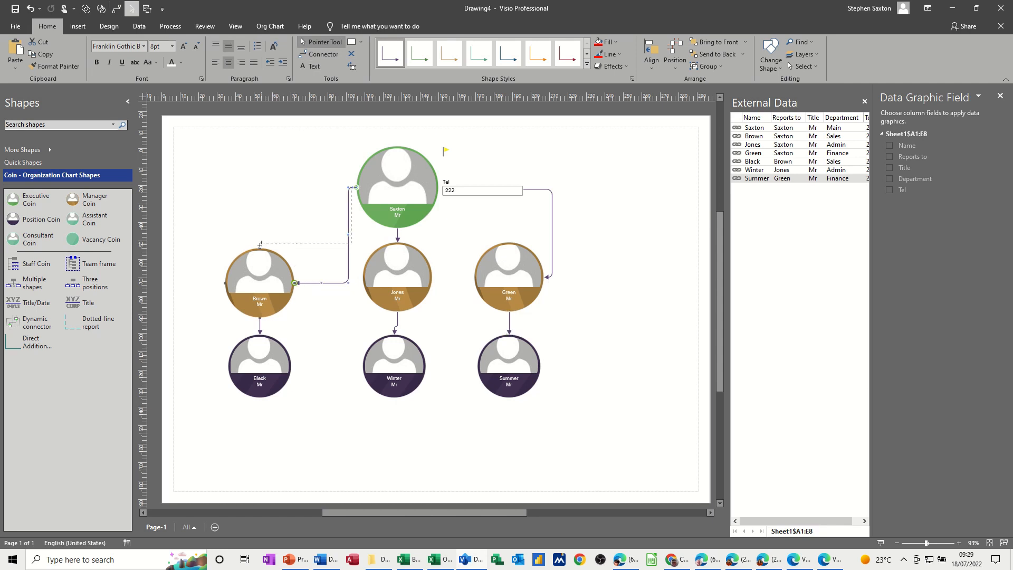
left_click_drag(259, 248, 260, 248)
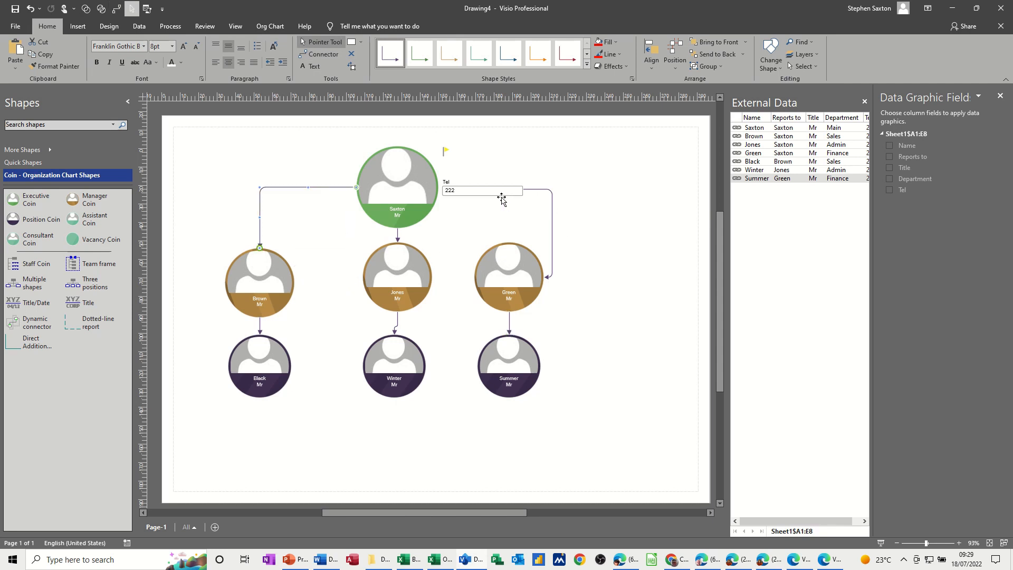
left_click(408, 180)
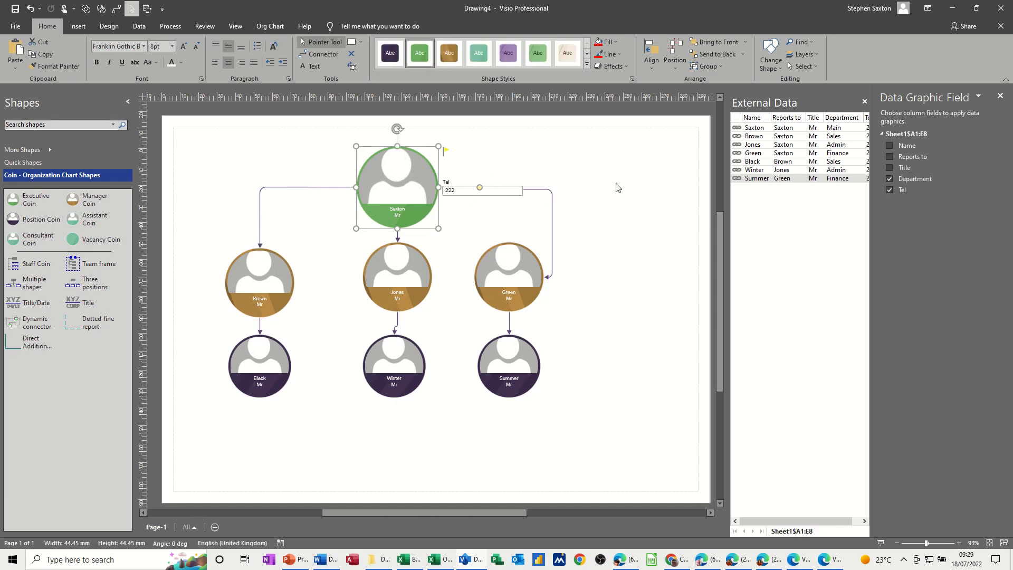
left_click(890, 190)
left_click(889, 190)
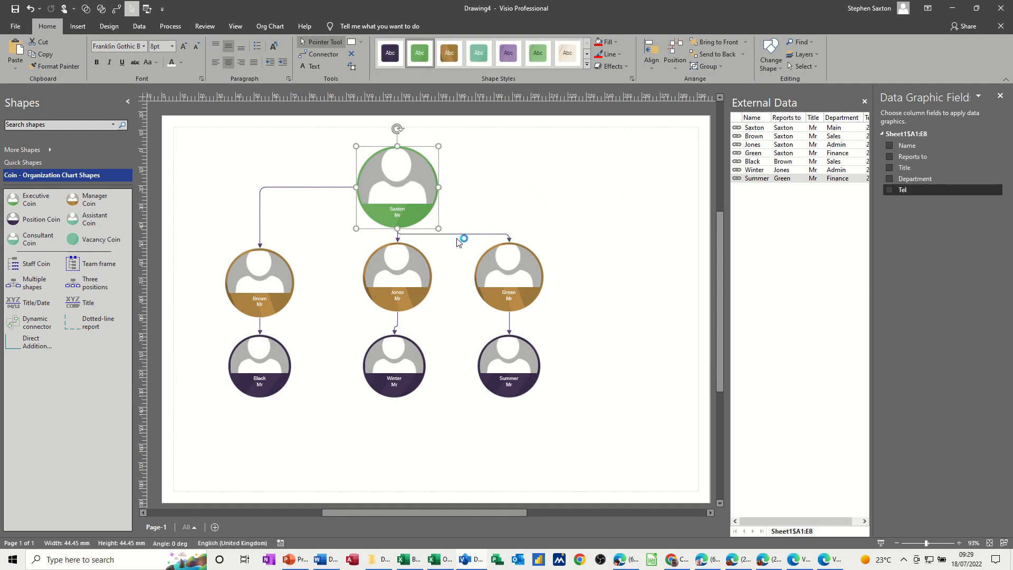
Step: Reroute the Finance connector from the executive coin's right edge to the top of the Finance Manager Coin
left_click(452, 234)
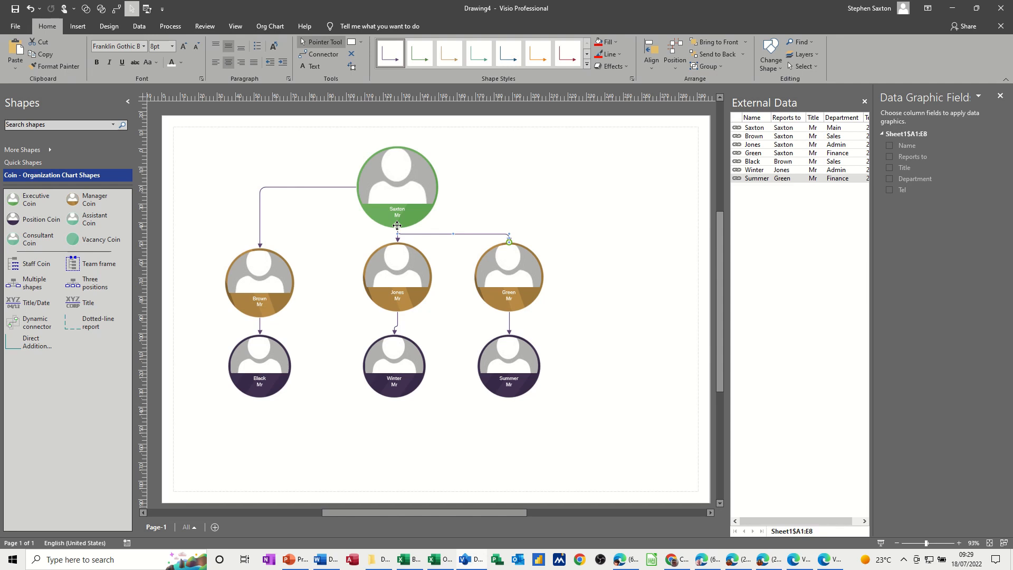
left_click_drag(442, 187, 439, 187)
left_click_drag(473, 277, 509, 243)
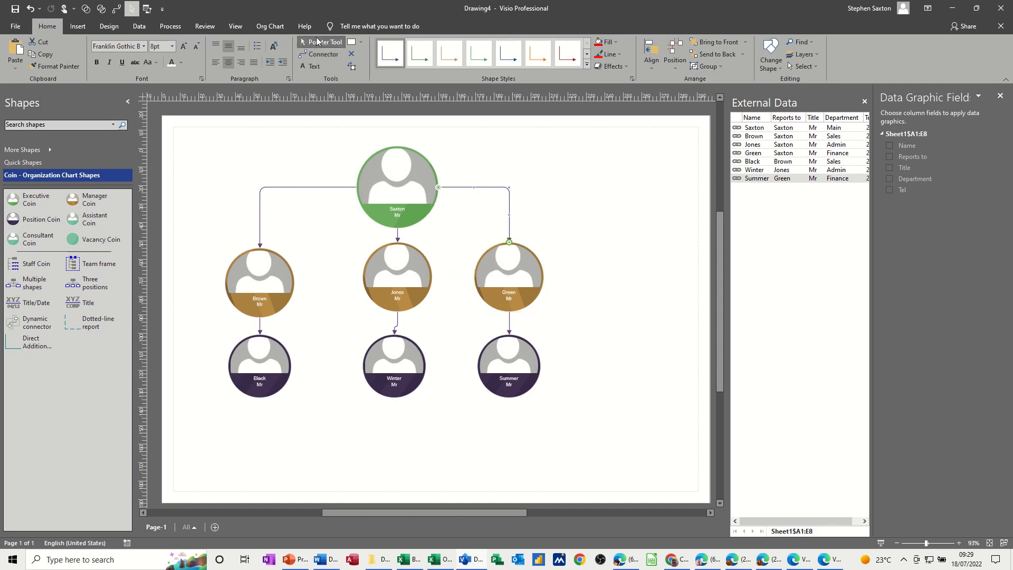
Step: Move the Finance Manager Coin further right, and centre the Admin and Finance Position Coins beneath their managers
left_click_drag(512, 266, 553, 268)
left_click_drag(382, 353, 391, 355)
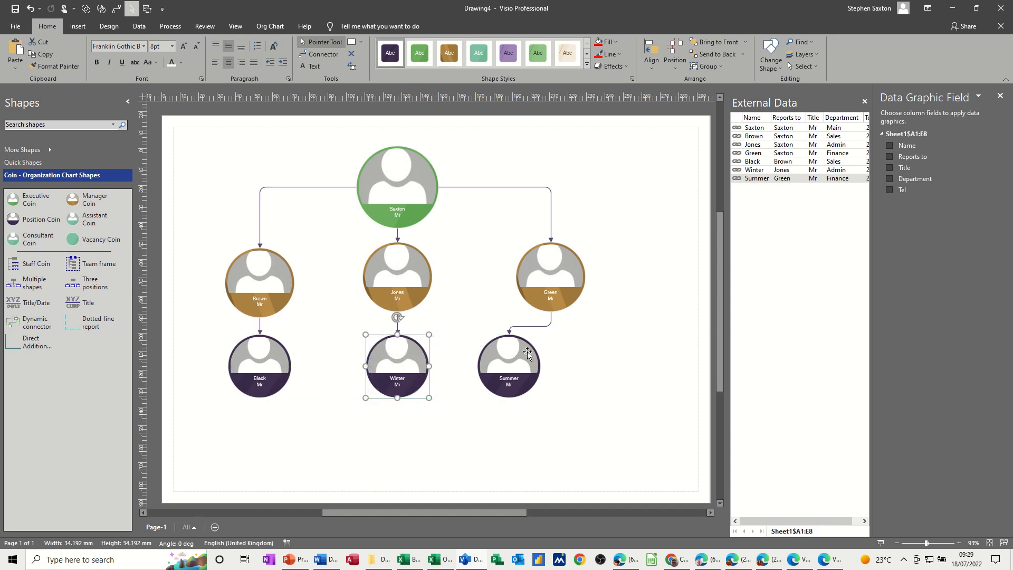
left_click_drag(538, 361, 565, 365)
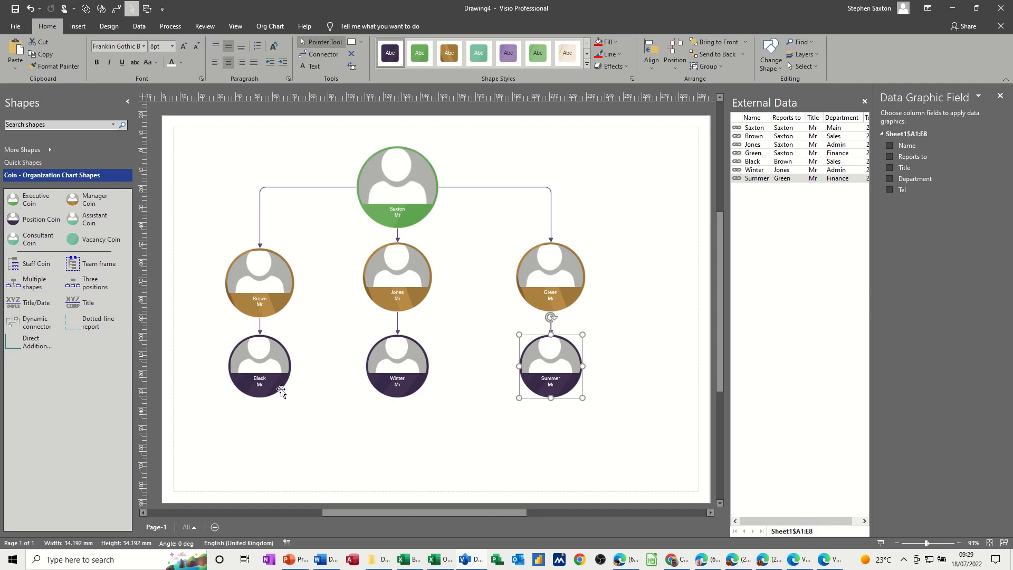
left_click(433, 429)
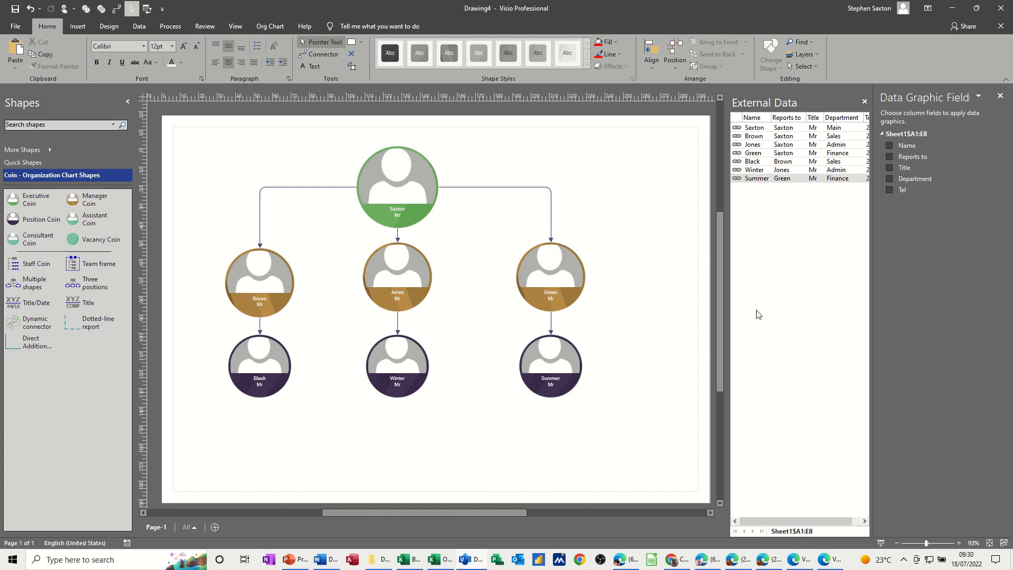
Step: Switch to Org input data Visio.xlsx in Excel, enter a new Tel number for the Main department in cell E2, and save the workbook
left_click(864, 521)
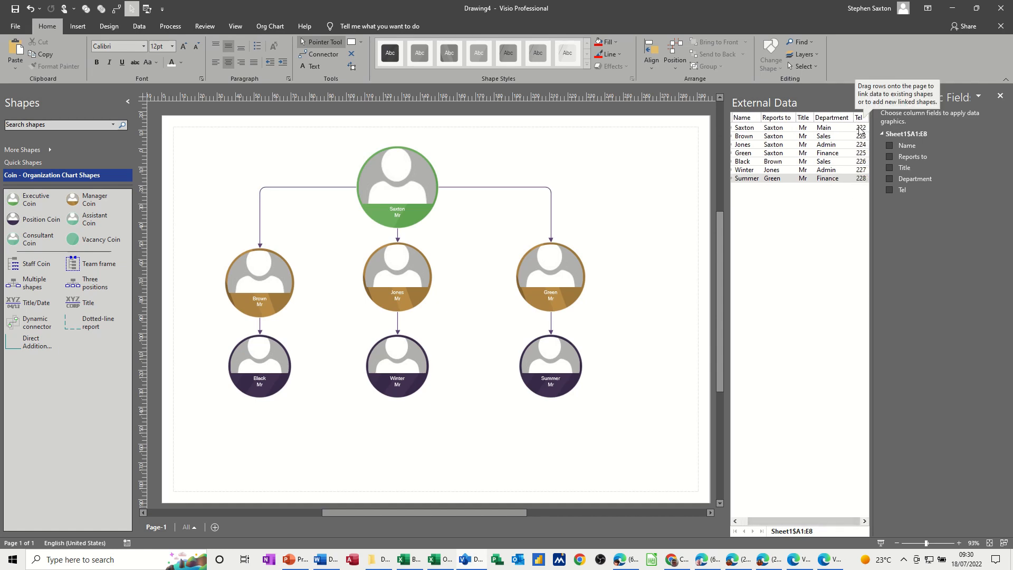
left_click(412, 560)
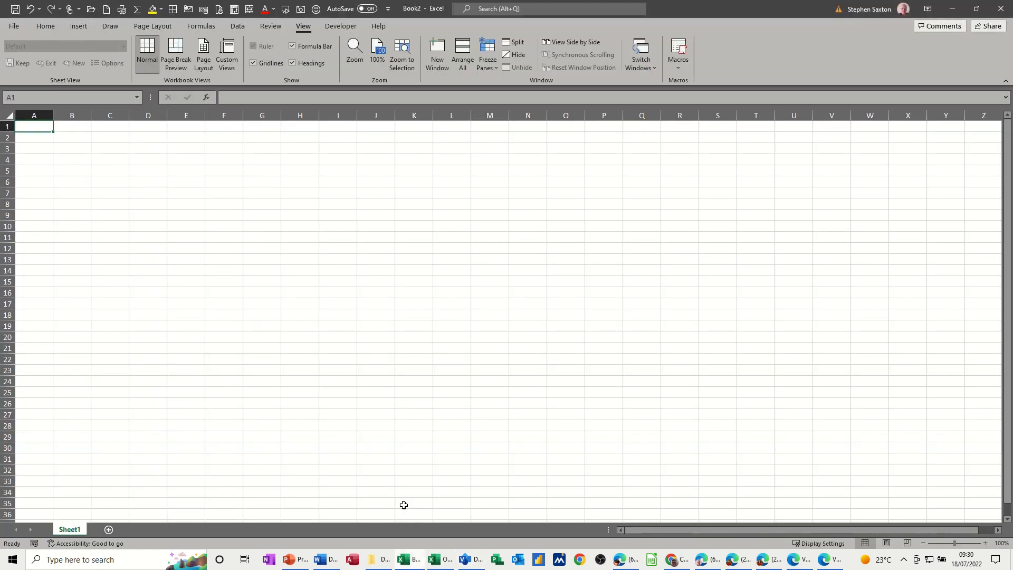
left_click(434, 560)
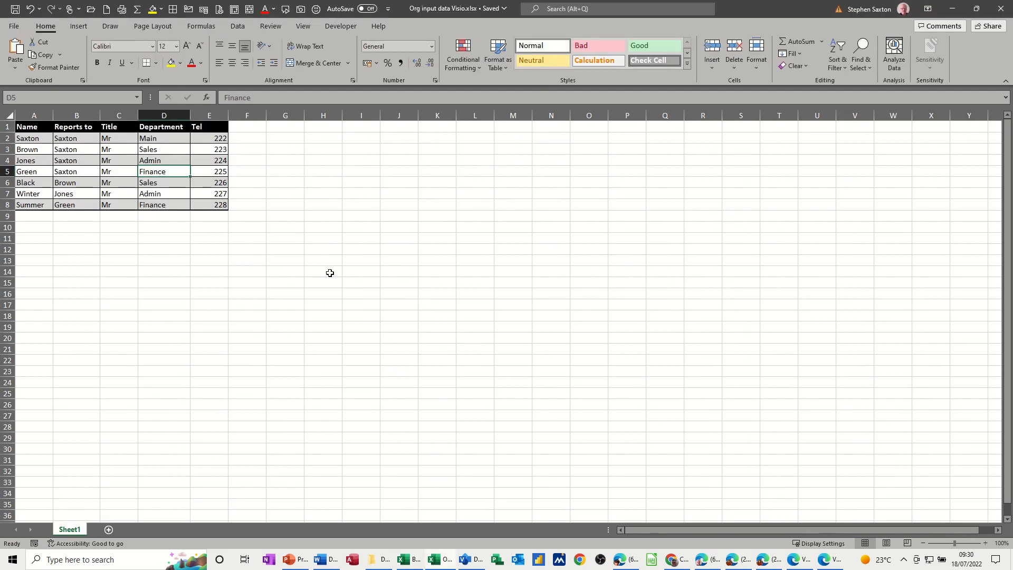
left_click(205, 139)
type("111")
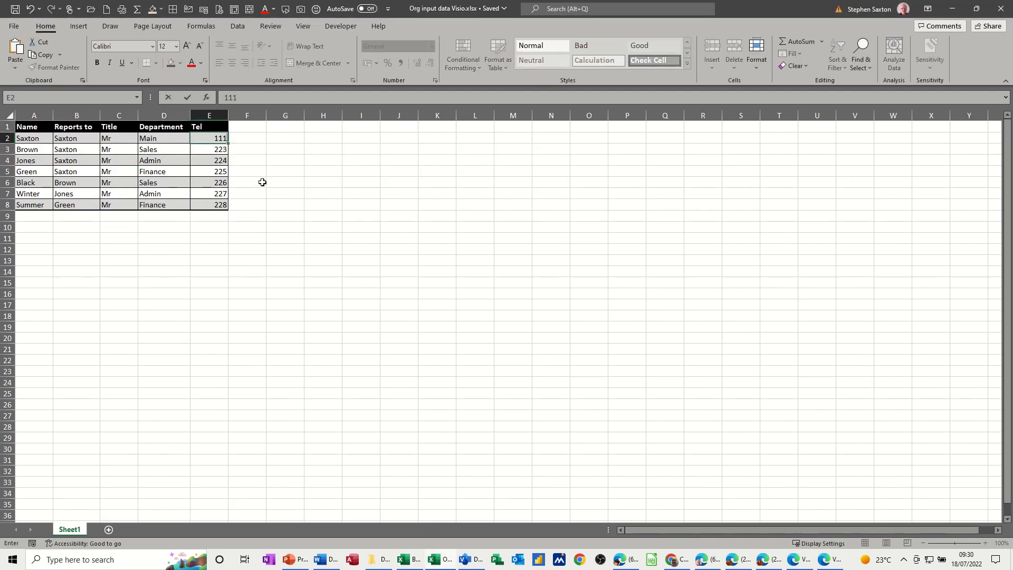
left_click(262, 182)
key("ctrl+s")
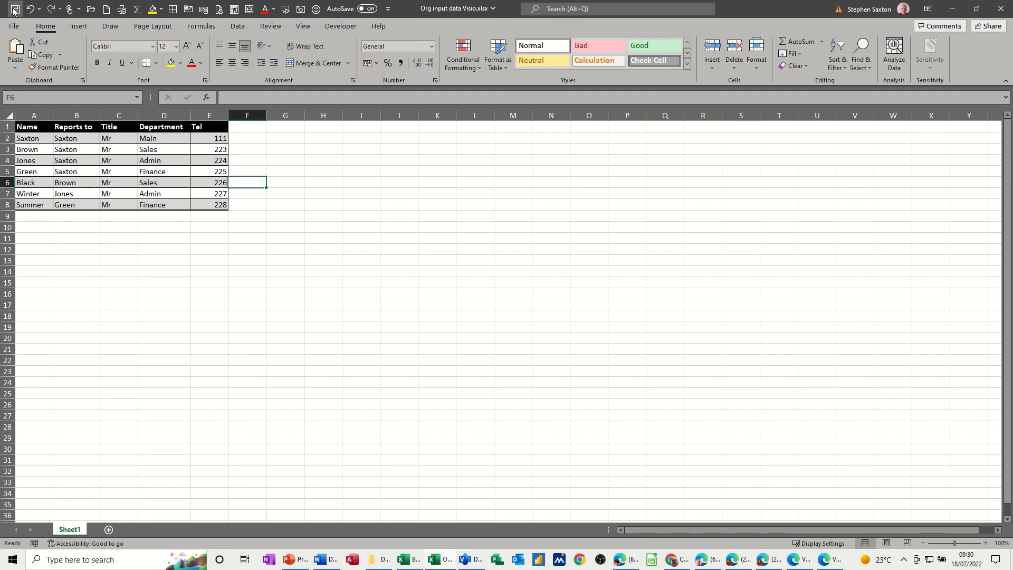
Step: Switch back to the Visio drawing and refresh all its linked external data from the workbook
mouse_move(464, 563)
left_click(522, 517)
left_click(818, 311)
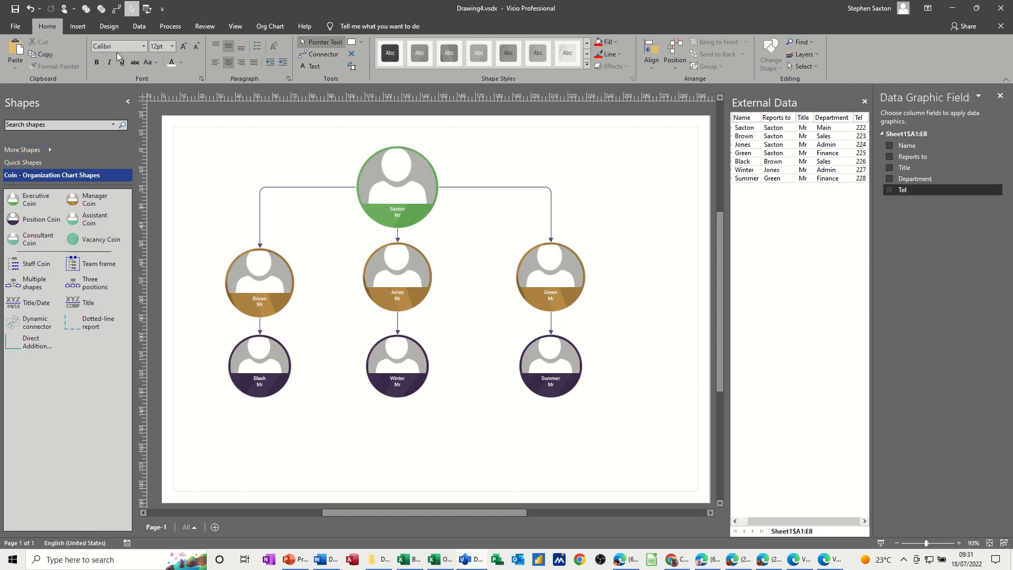
left_click(139, 28)
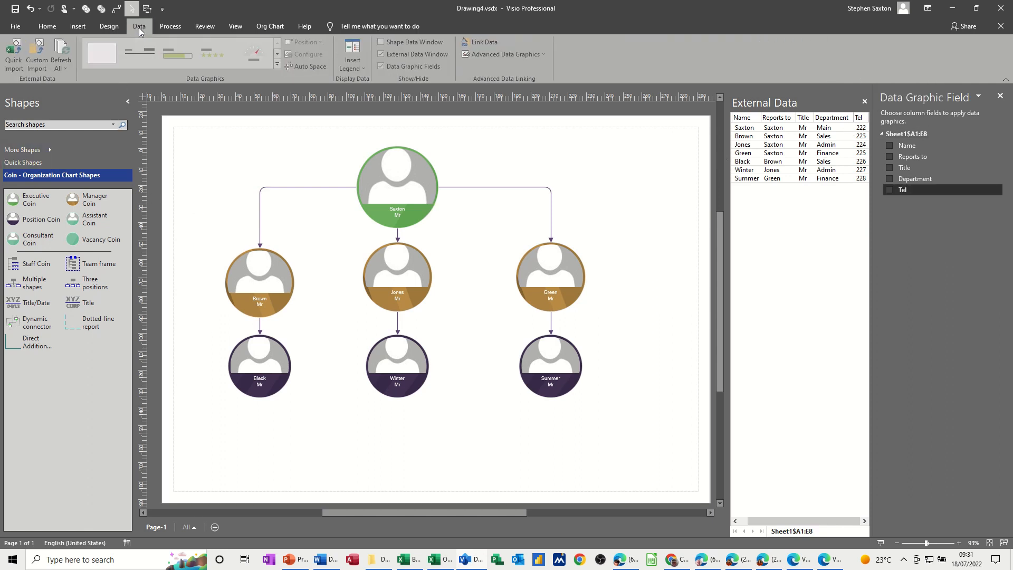
left_click(63, 49)
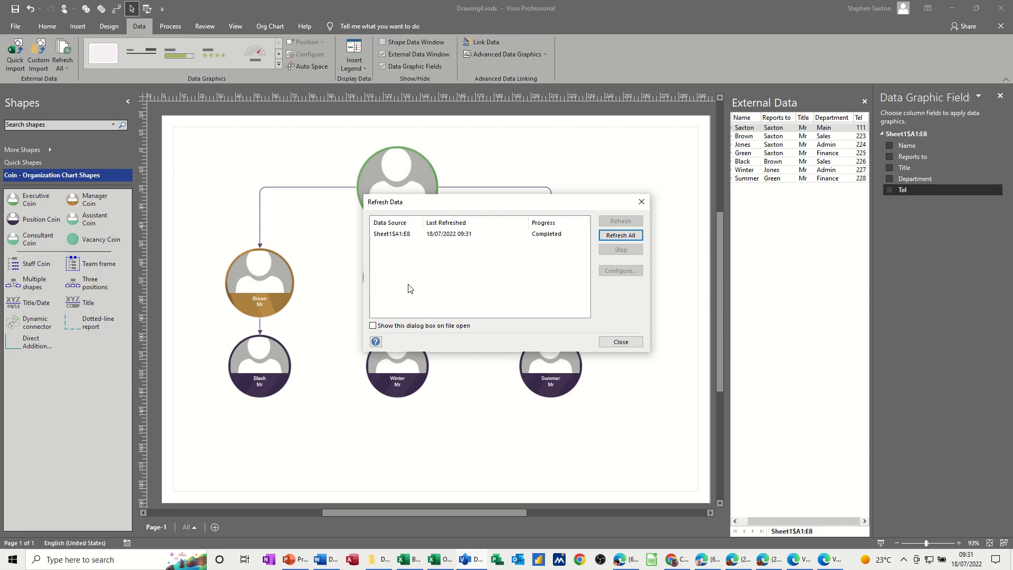
left_click(609, 344)
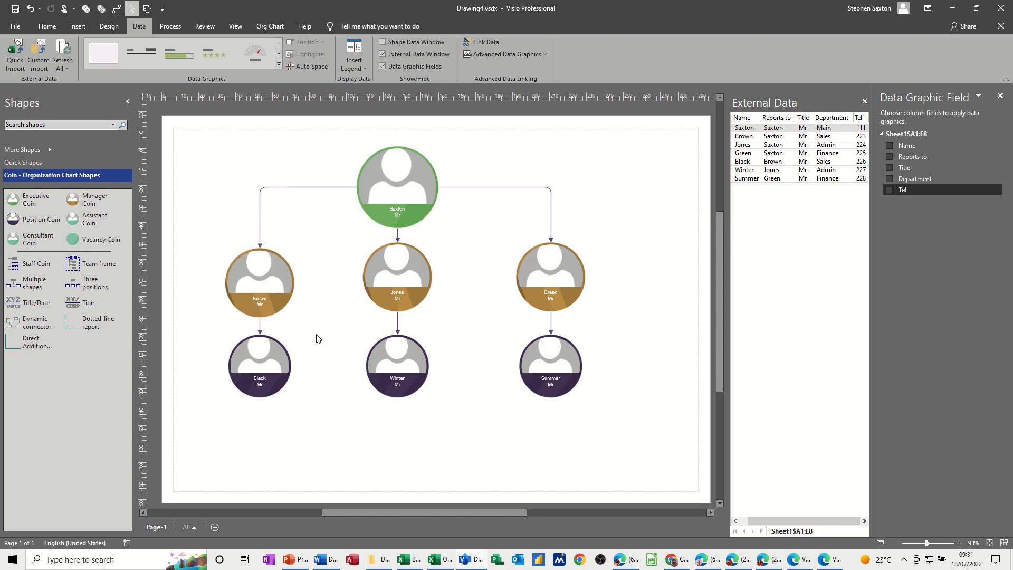
Step: Create a new Organization Chart drawing from the coin-style template in metric units, and delete all the sample content on its page
left_click(16, 27)
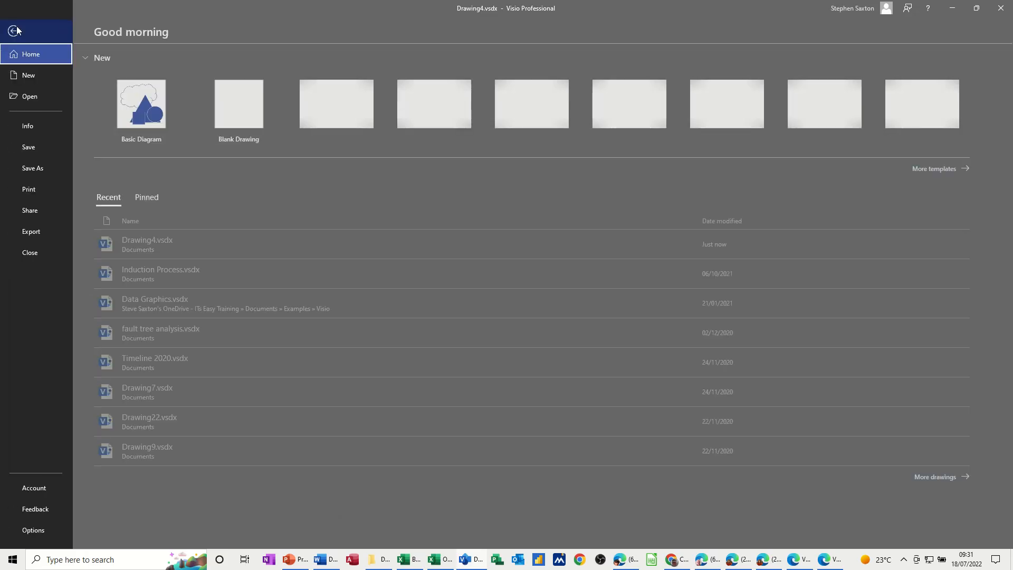
left_click(333, 125)
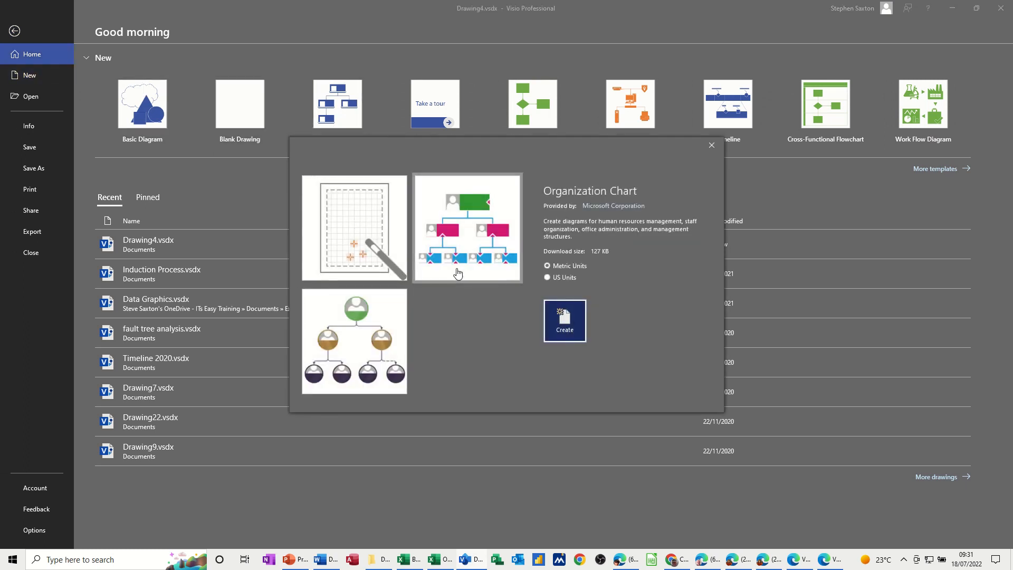
left_click(381, 330)
left_click(564, 320)
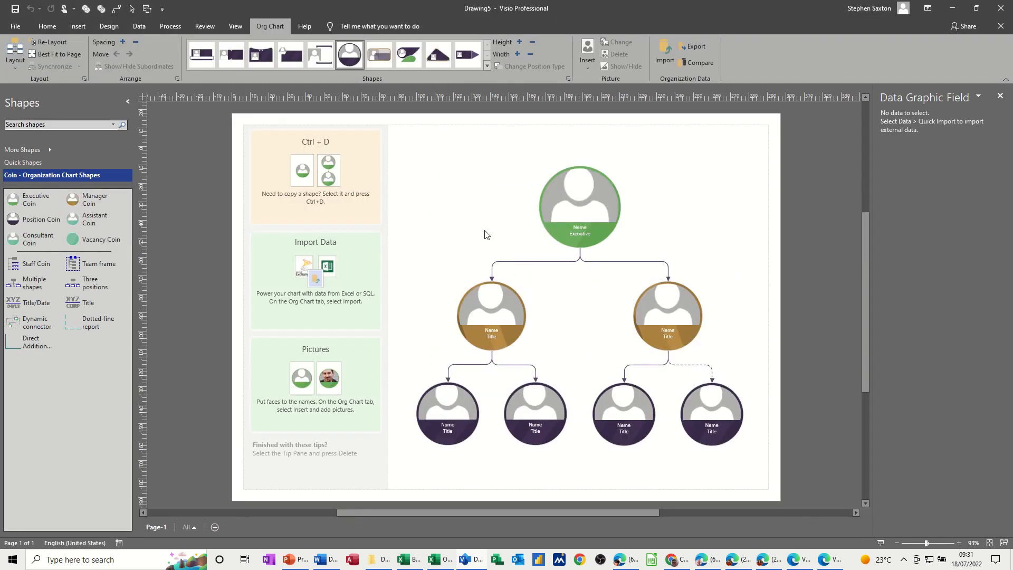
key("ctrl+a")
key("Delete")
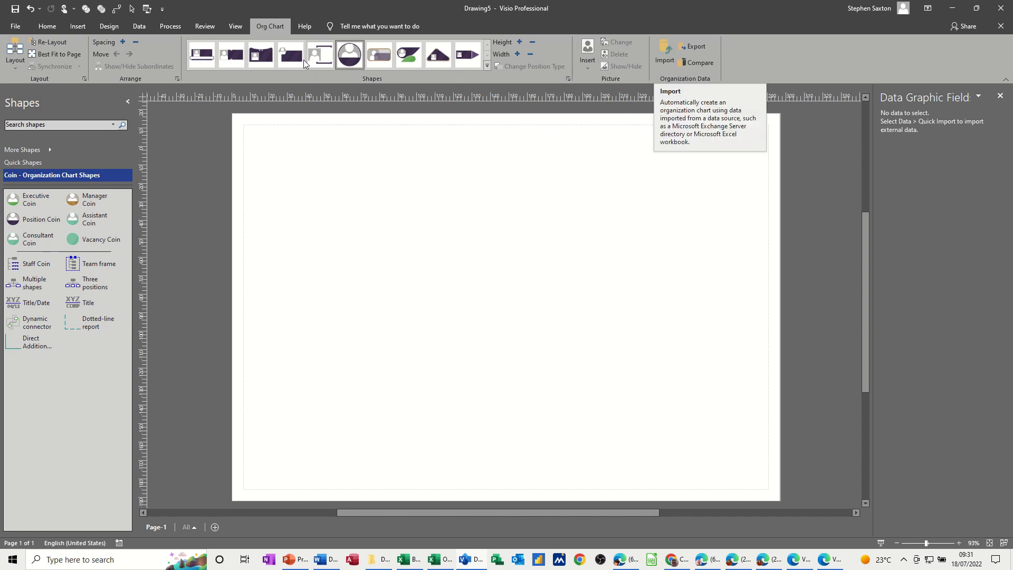
left_click(140, 27)
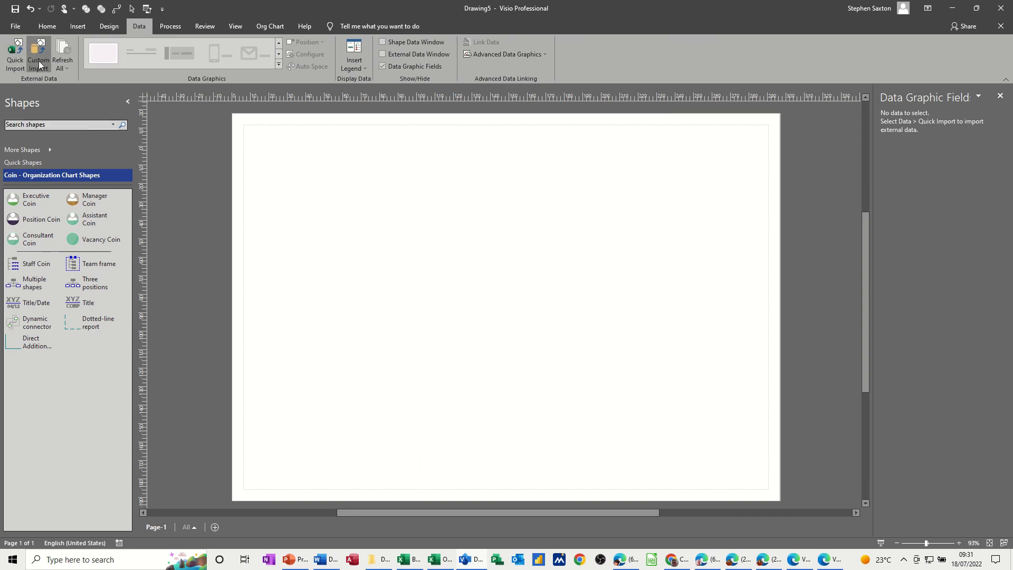
left_click(15, 62)
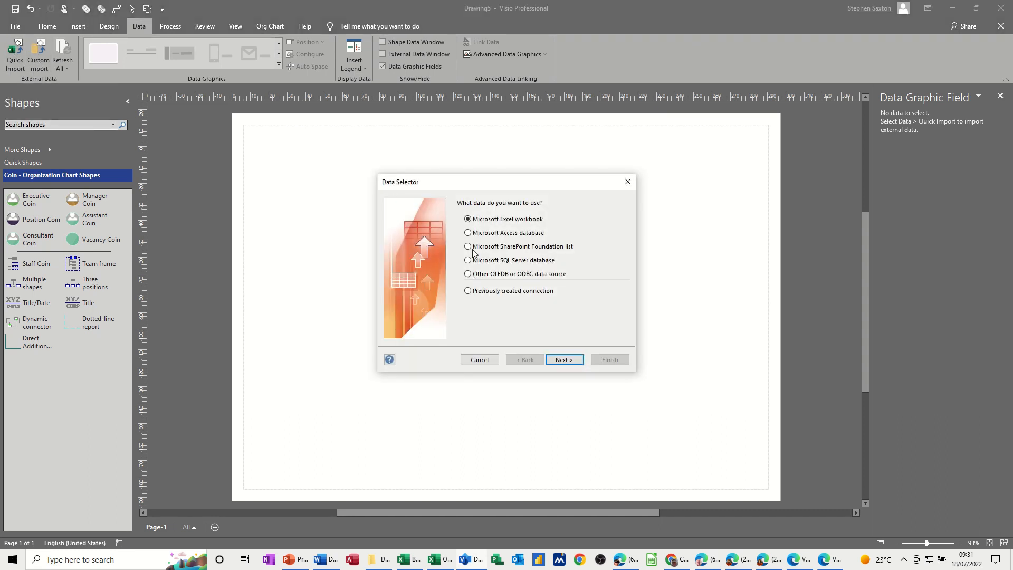
left_click(480, 360)
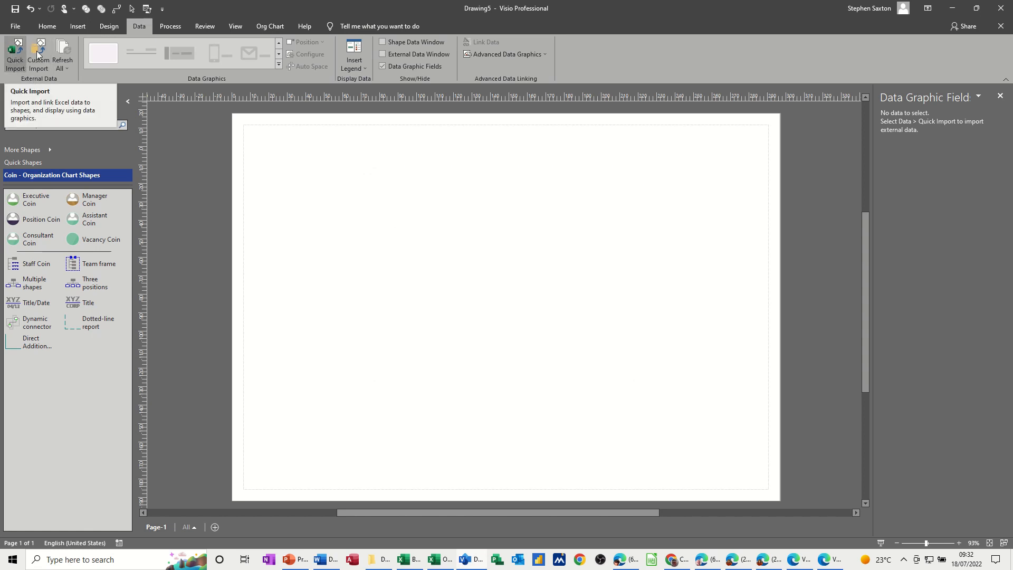
Step: Start an organization data import from stored information, using the Excel file Org input data Visio.xlsx with English (United Kingdom) as the language
left_click(263, 26)
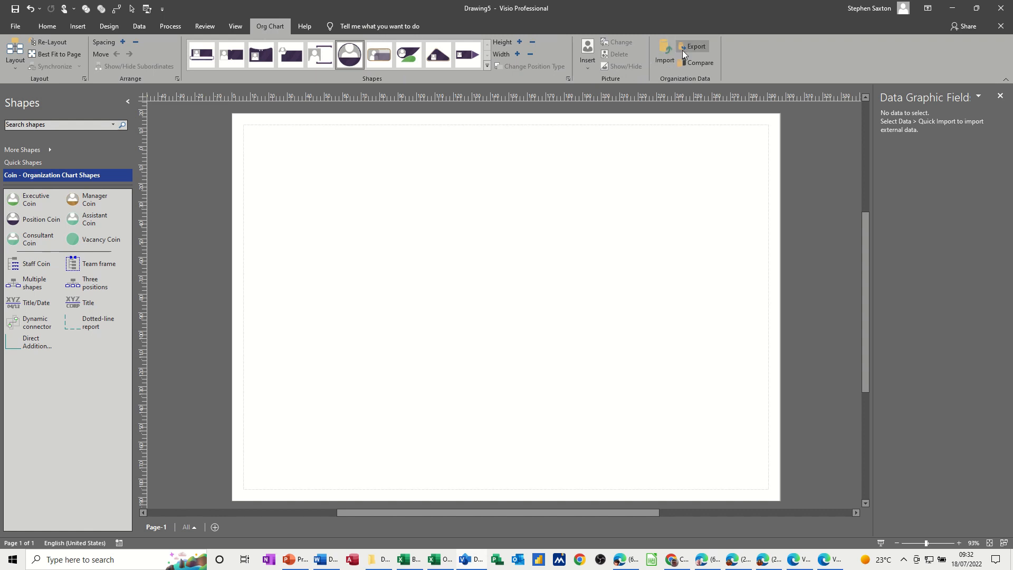
left_click(664, 49)
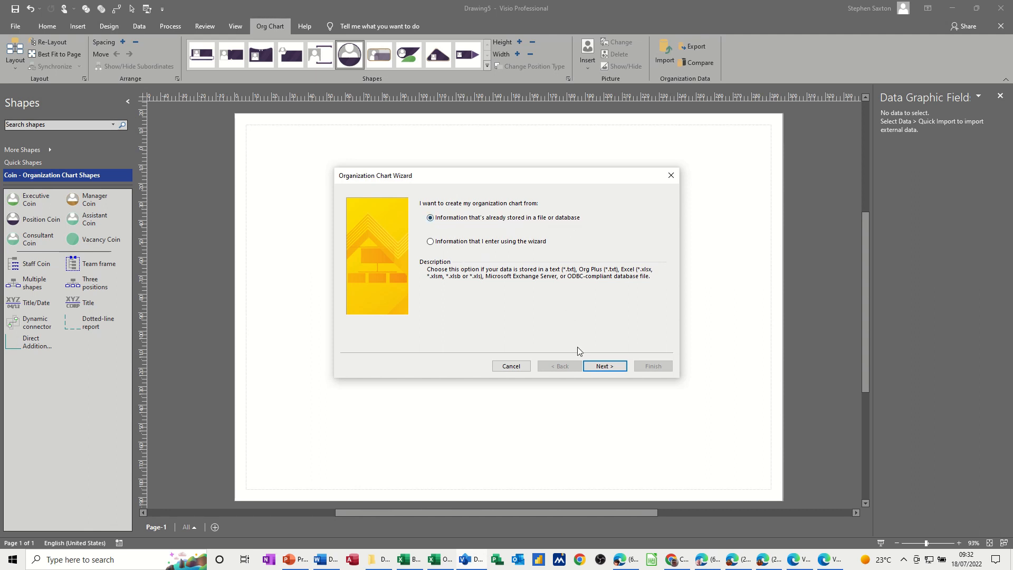
left_click(602, 366)
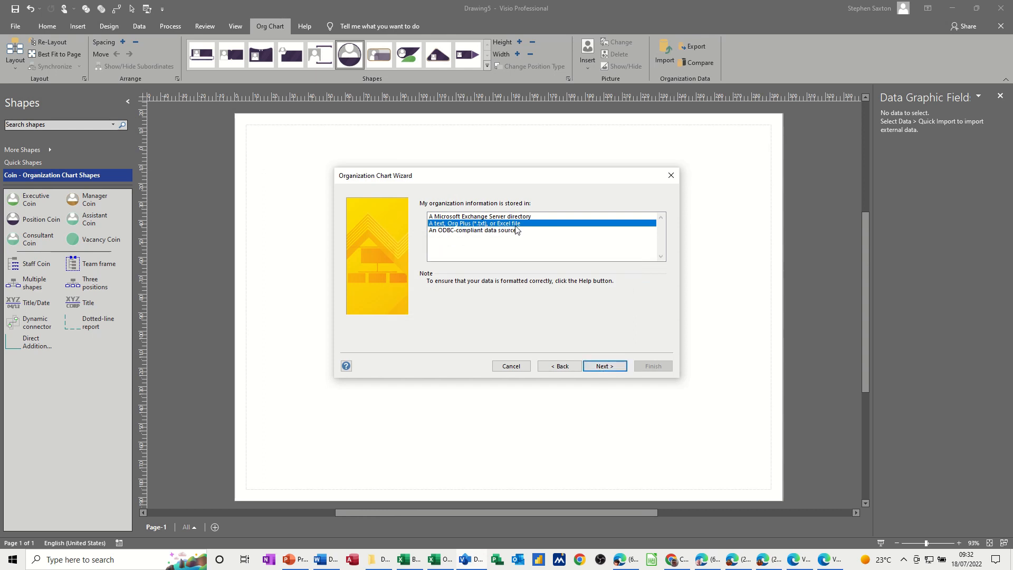
left_click(601, 365)
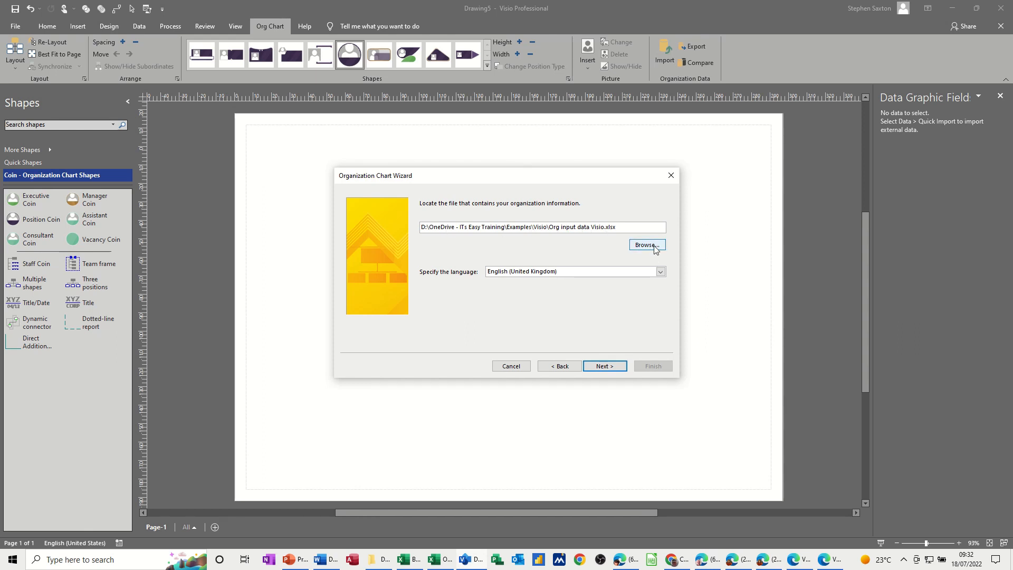
left_click(601, 365)
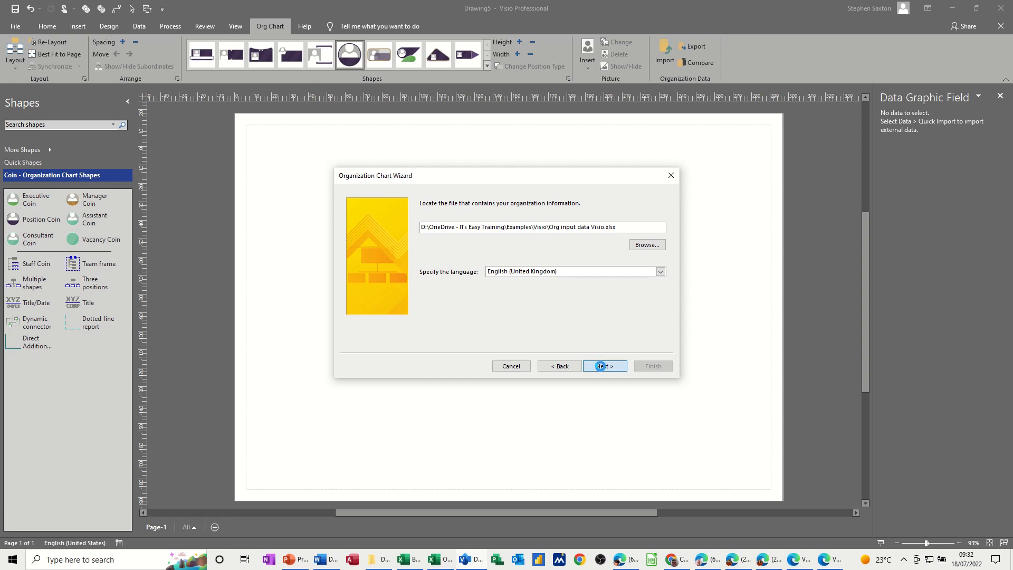
left_click(601, 366)
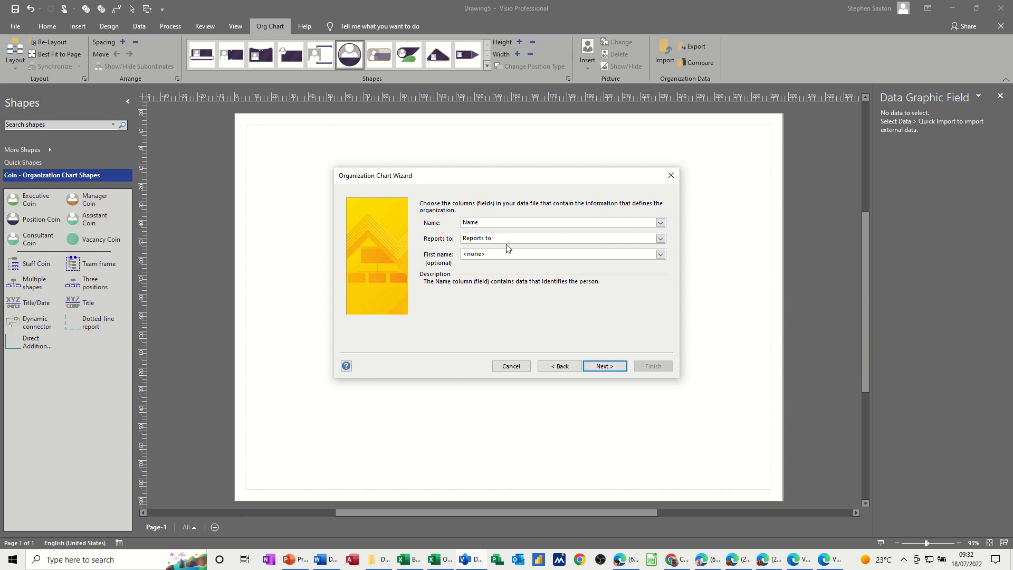
Step: Define the organization by the Name and Reports to columns, checking the available column choices and leaving First name as none
left_click(660, 239)
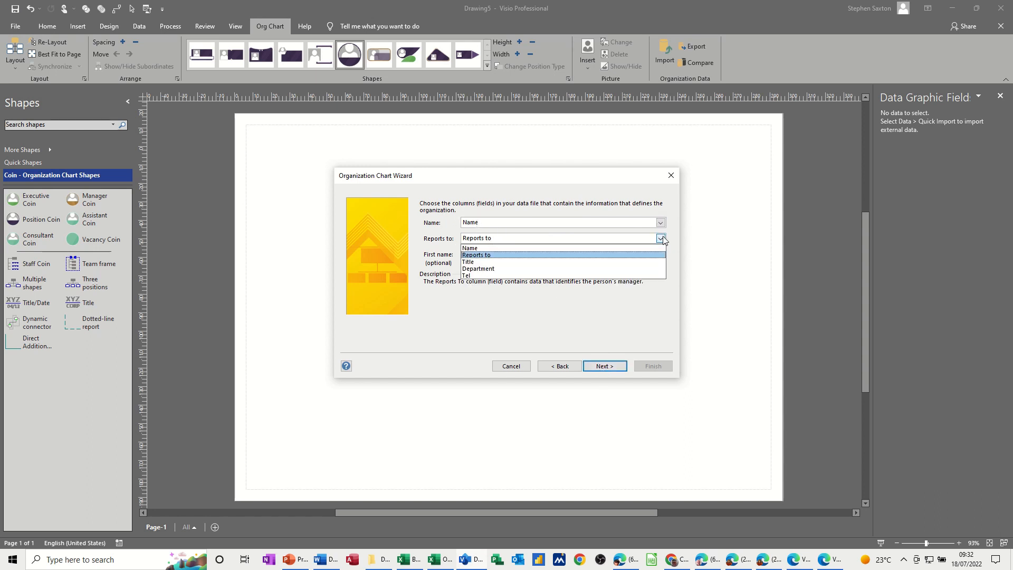
left_click(661, 239)
left_click(664, 224)
left_click(664, 223)
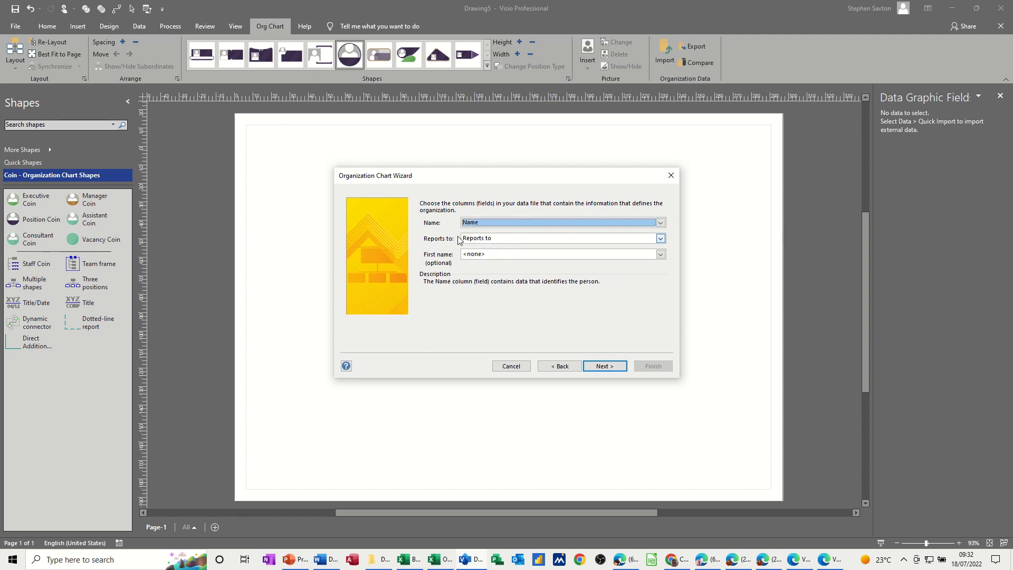
left_click(603, 368)
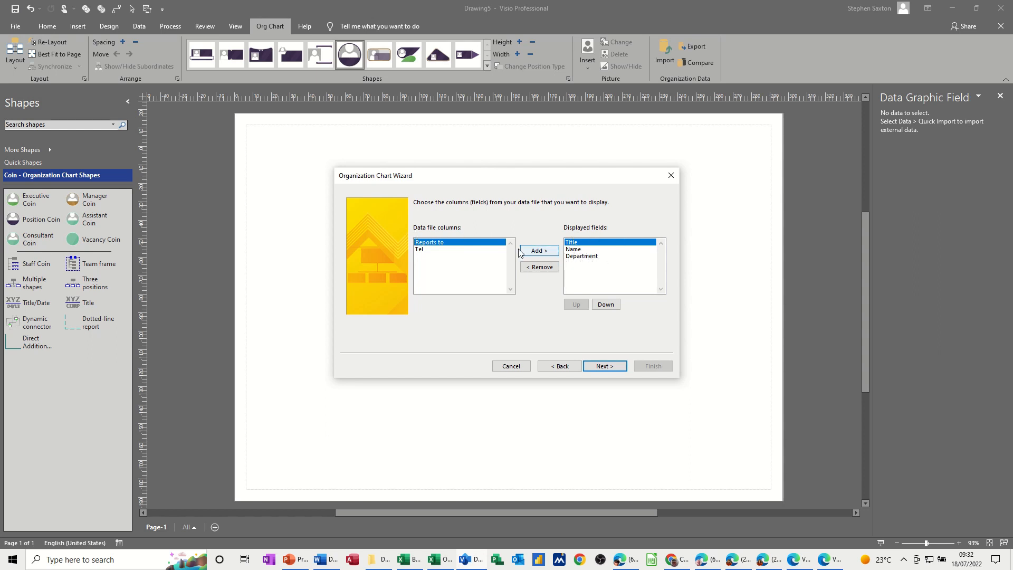
Step: Add Reports to to the displayed fields, and accept Name, Title, Department and Reports to as the shape data fields
left_click(536, 251)
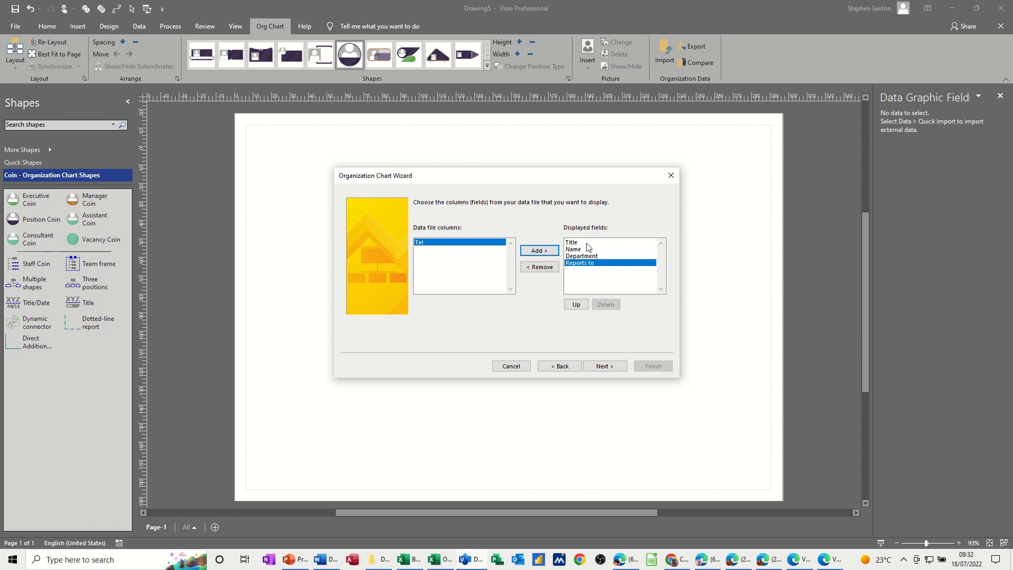
left_click(603, 369)
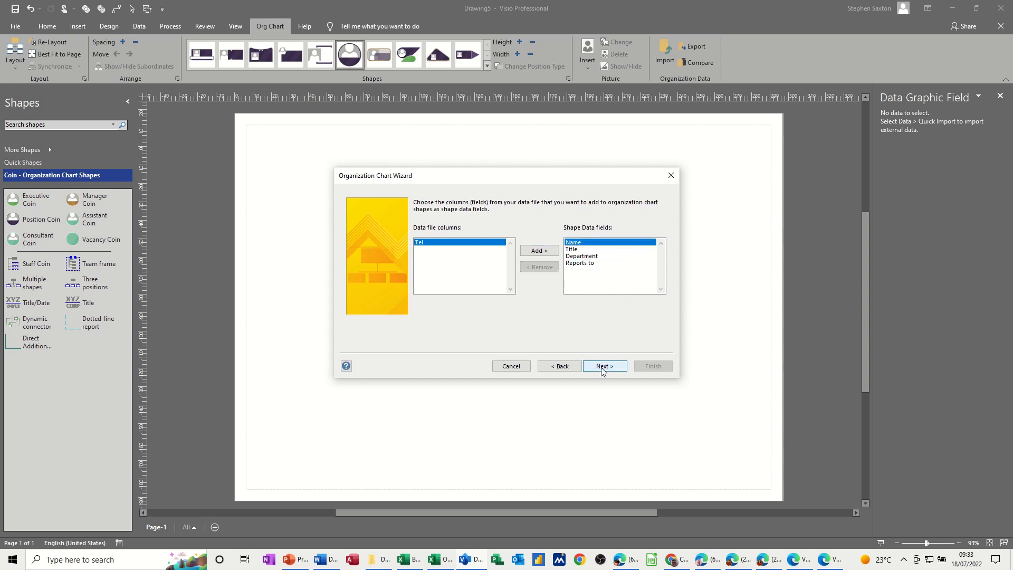
left_click(569, 251)
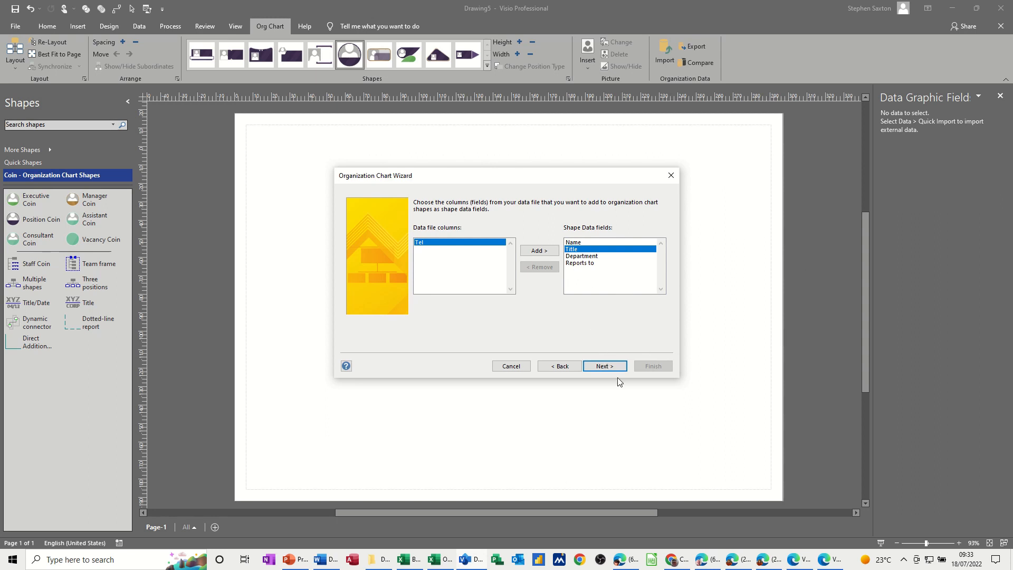
left_click(603, 369)
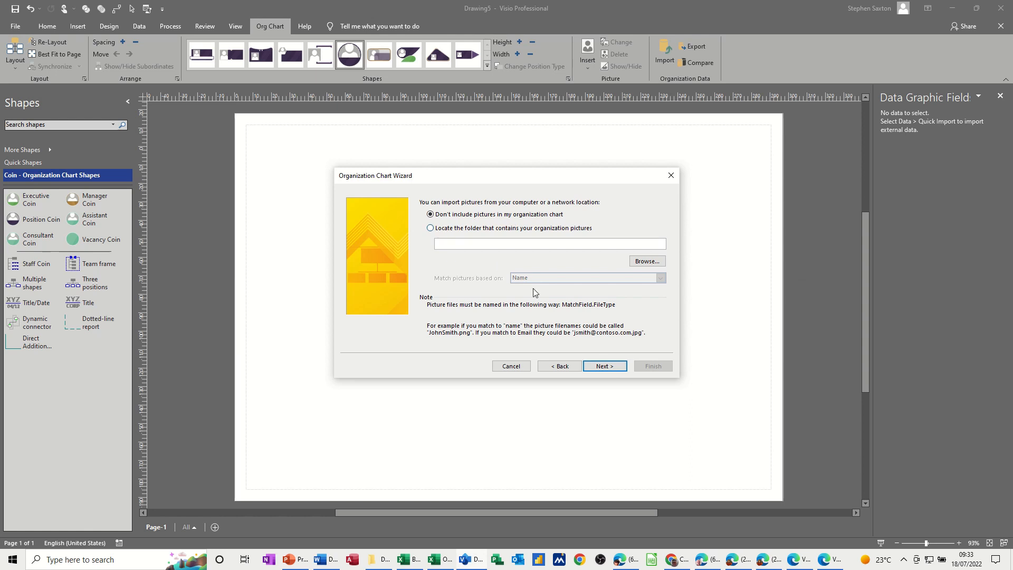
Step: Generate the chart without pictures, letting the wizard break it across pages automatically from the top executive, with shapes hyperlinked and synchronized
left_click(600, 368)
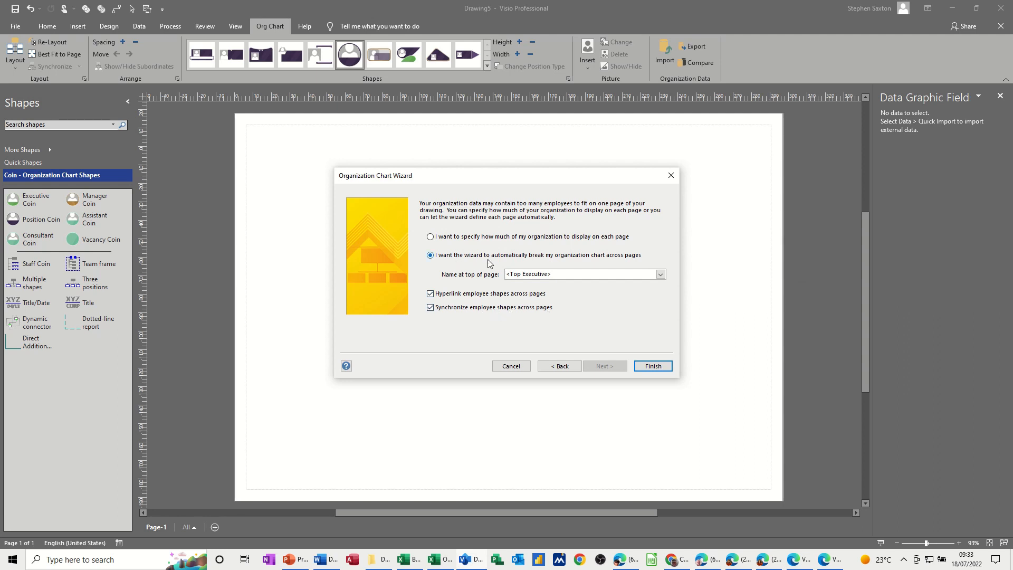
left_click(649, 368)
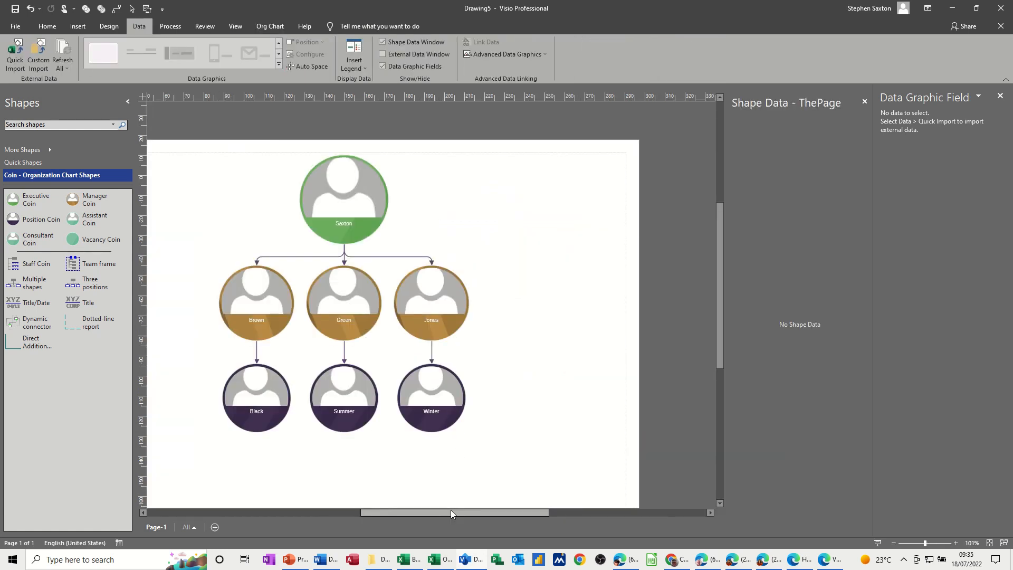
left_click_drag(450, 509, 410, 511)
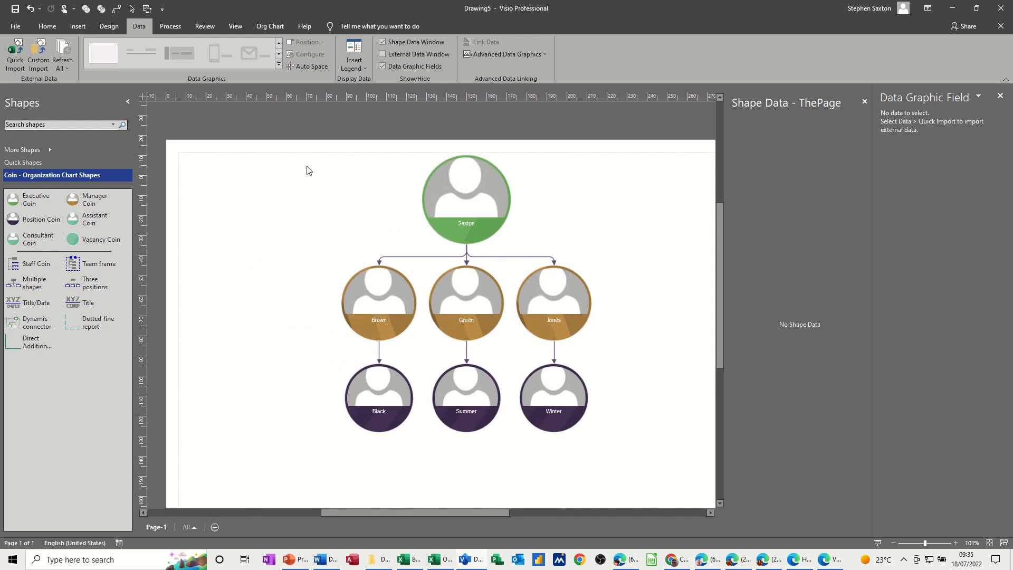